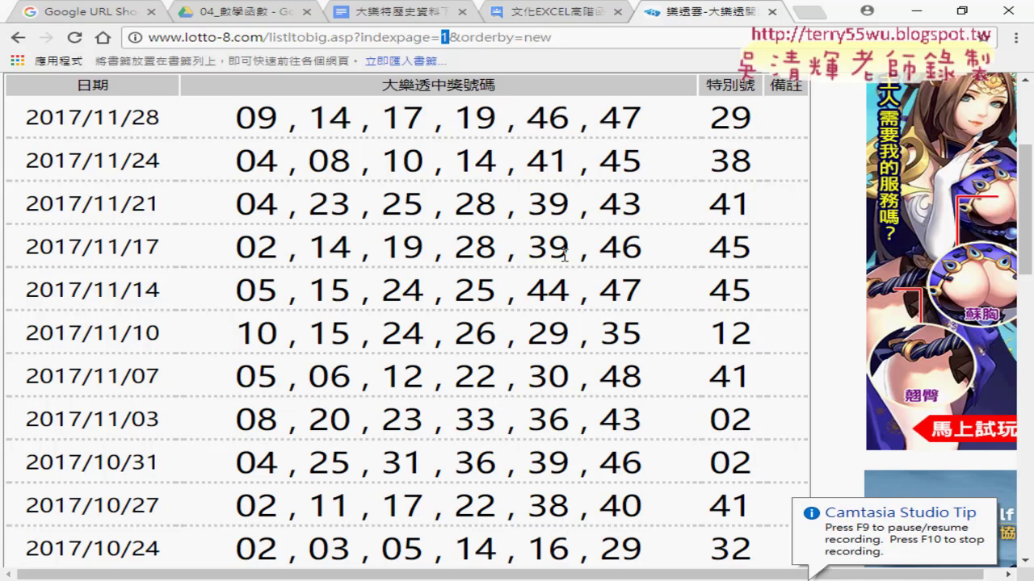
# Bring the blank 活頁簿1 workbook to the front and show the 開發人員 (Developer) tab.
pyautogui.moveTo(518, 580)
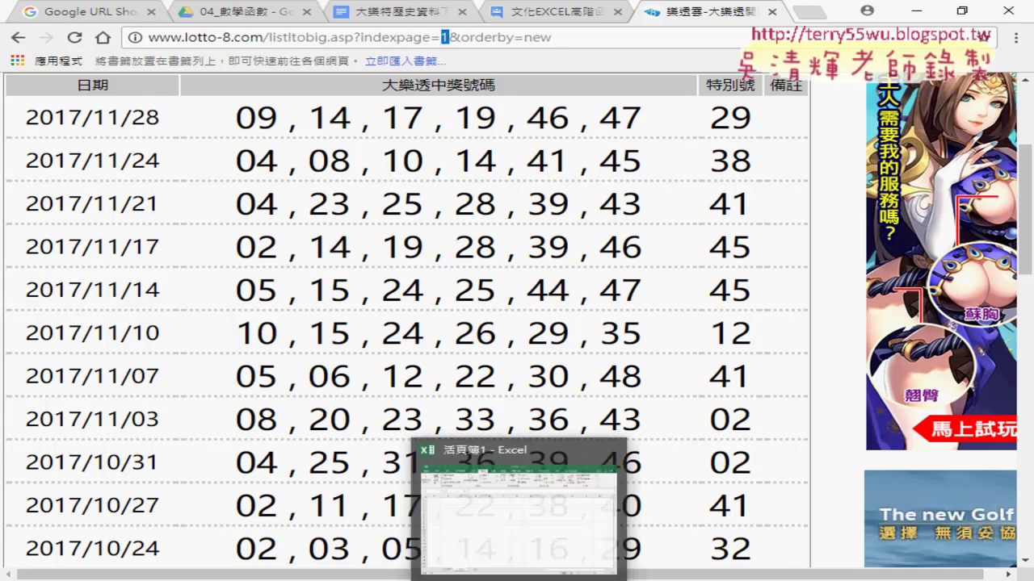
pyautogui.click(509, 517)
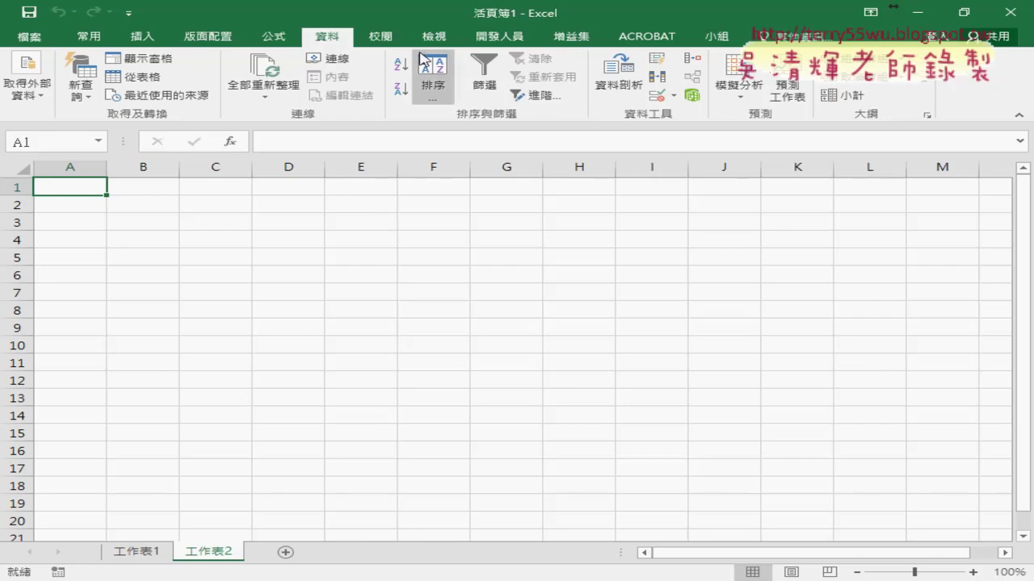
pyautogui.click(495, 39)
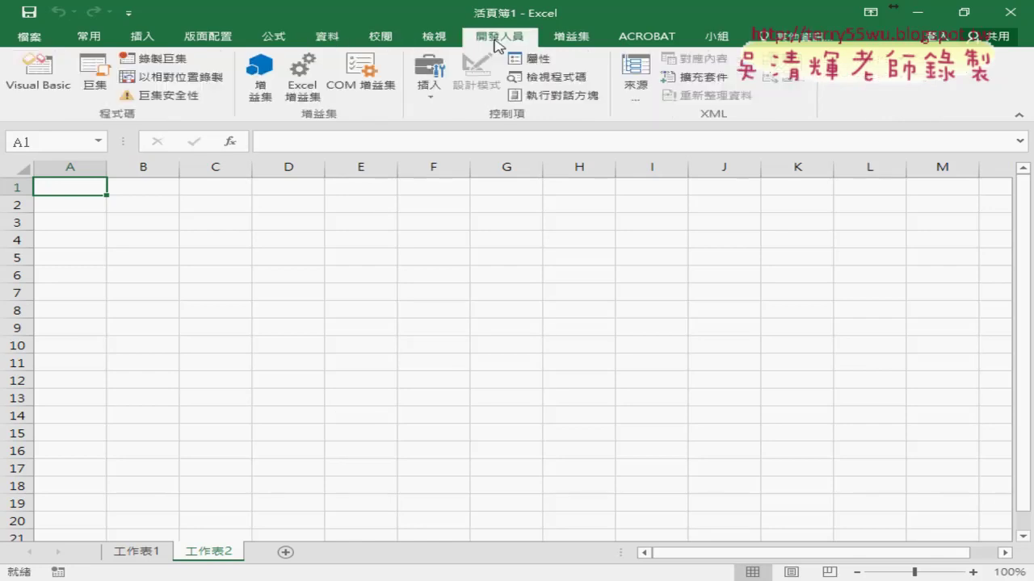
# Start recording a macro named 大樂透下載, stored in this workbook.
pyautogui.click(153, 58)
pyautogui.click(356, 189)
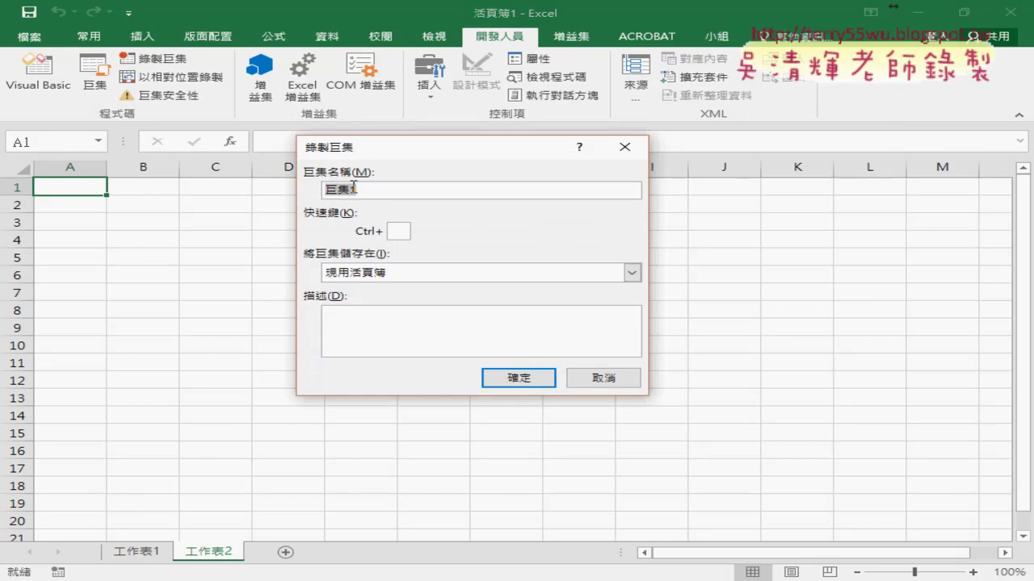
pyautogui.write('太')
pyautogui.write('集')
pyautogui.write('樂')
pyautogui.write('丁')
pyautogui.write('下載')
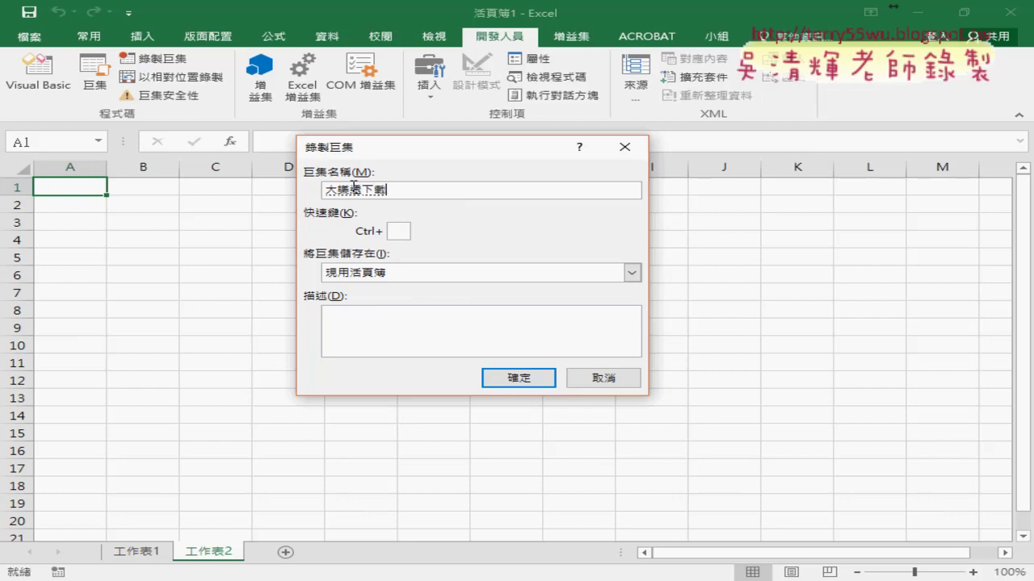
pyautogui.press('Return')
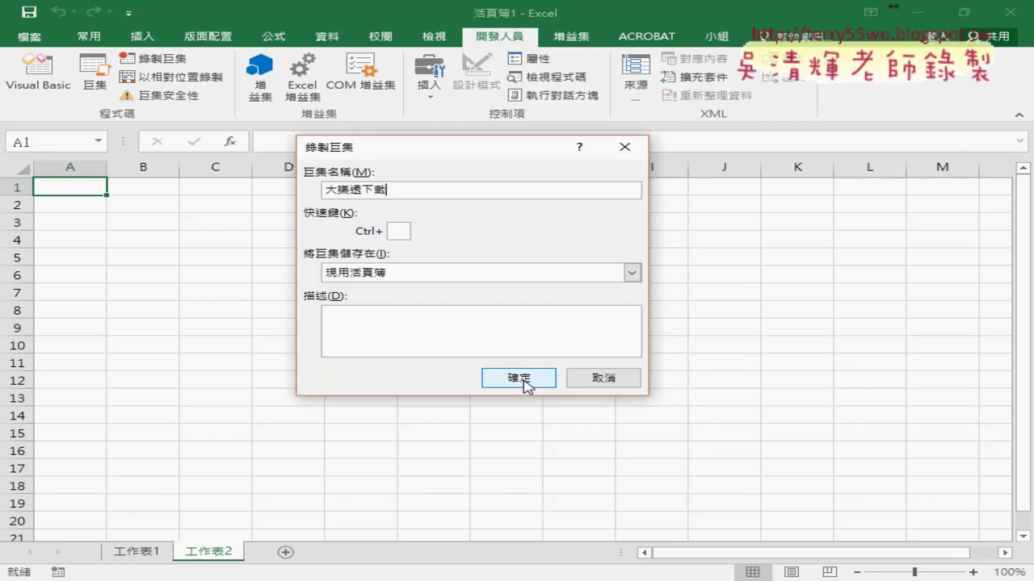
pyautogui.click(524, 380)
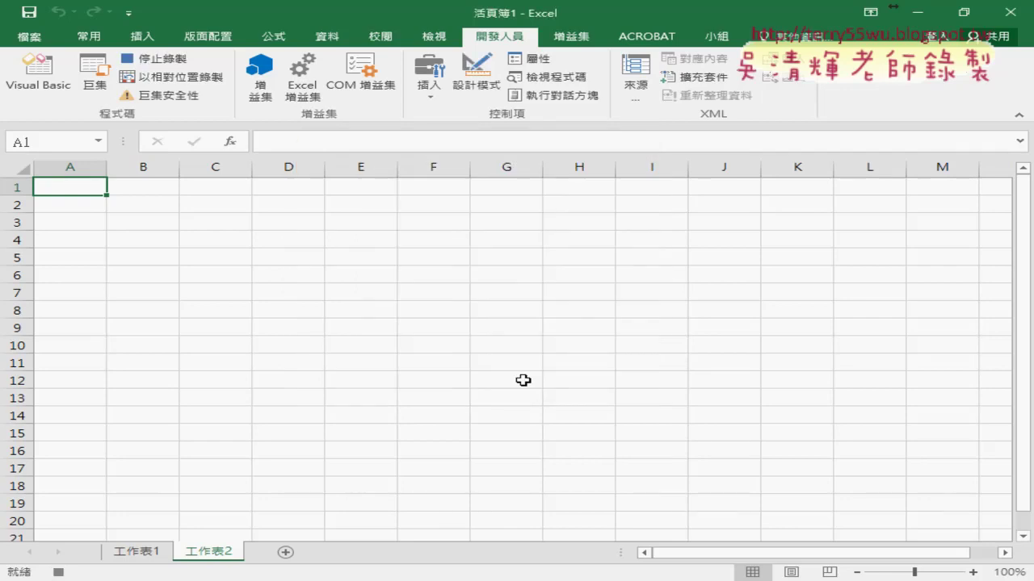
pyautogui.click(329, 36)
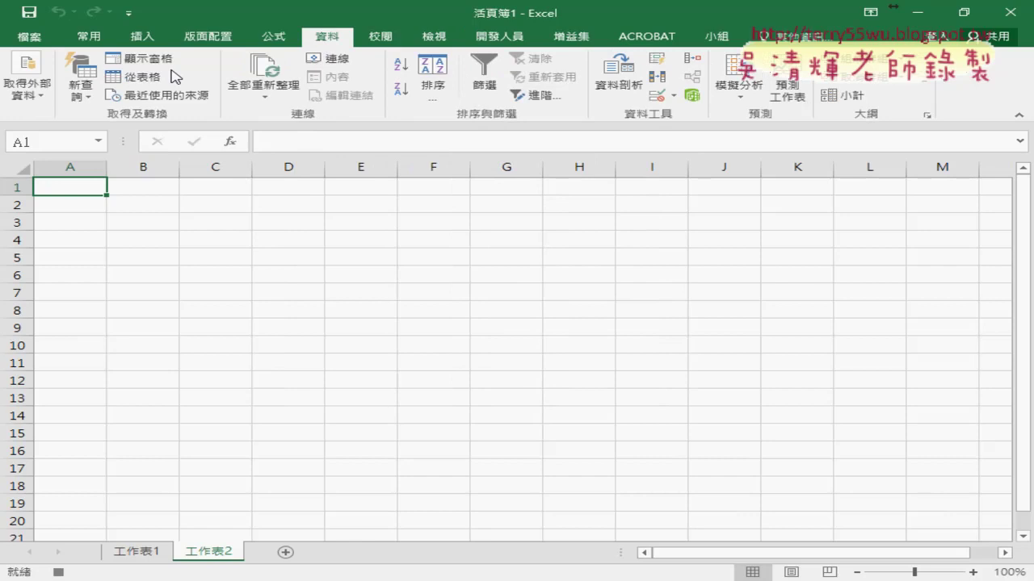
# Start a From Web query and load the pasted lotto-8.com page 1 address.
pyautogui.click(36, 88)
pyautogui.click(89, 157)
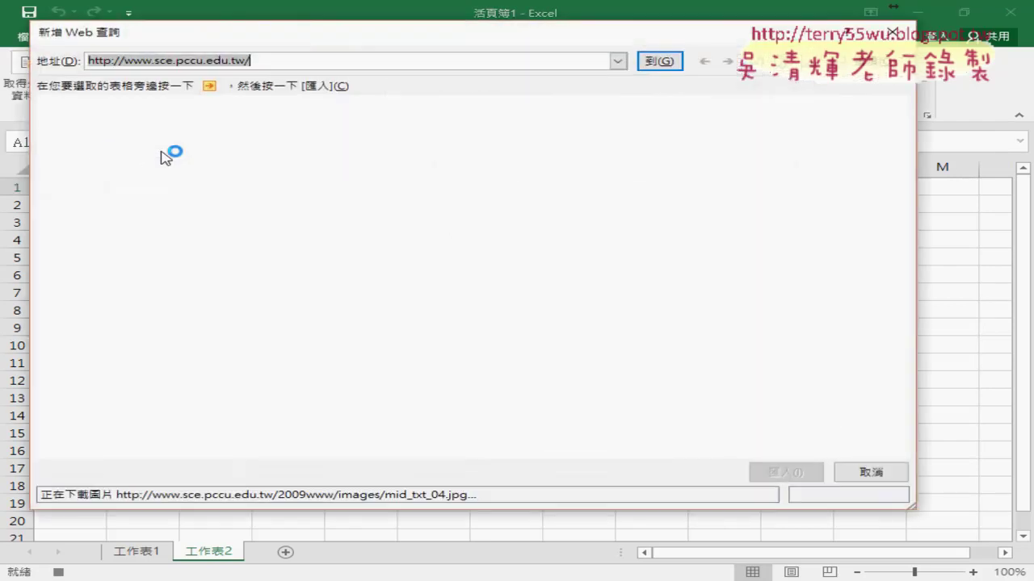
pyautogui.rightClick(230, 60)
pyautogui.click(271, 114)
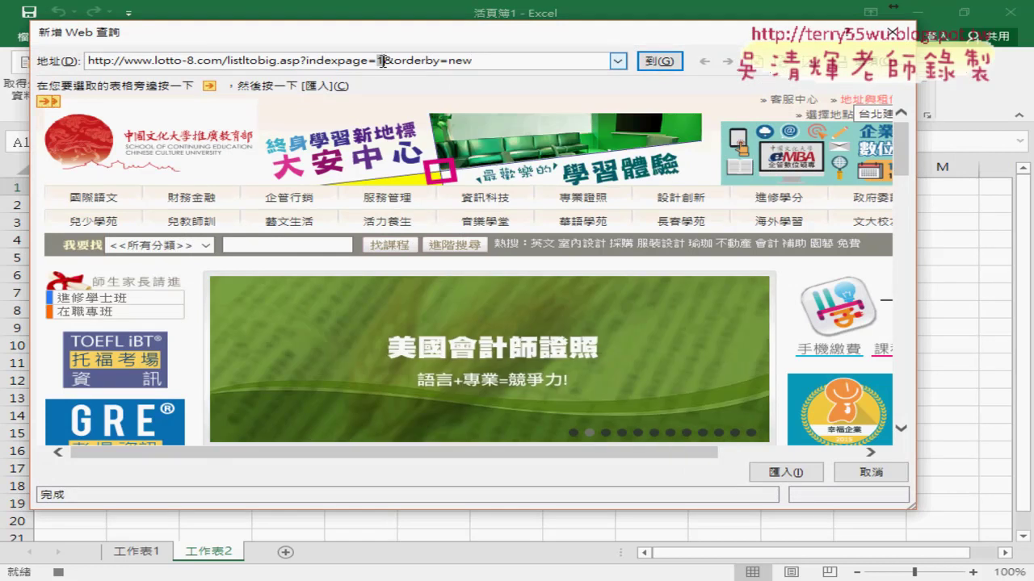
pyautogui.click(654, 63)
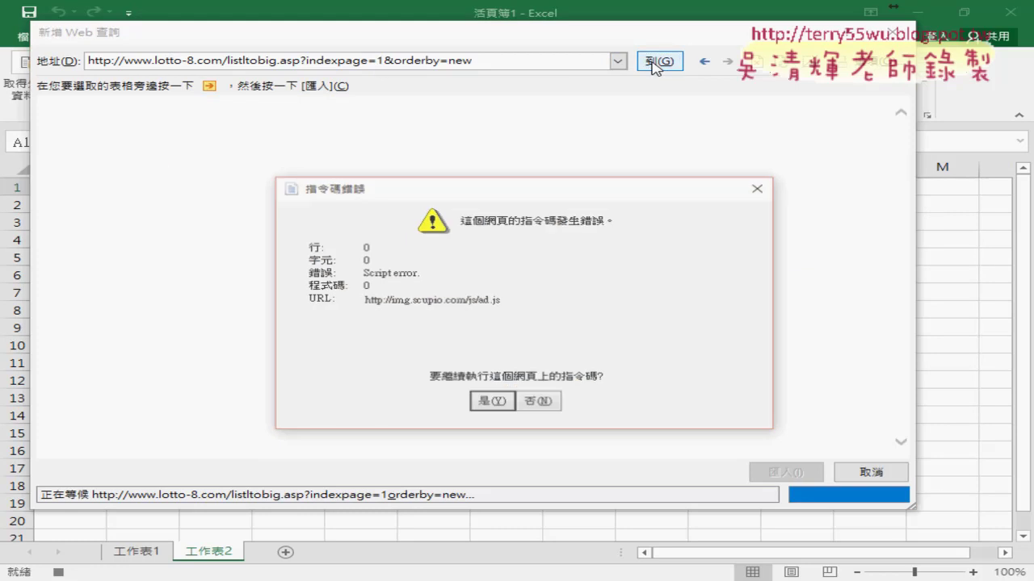
# Dismiss the six script errors, tick the lottery results table and import it.
pyautogui.click(491, 402)
pyautogui.click(489, 402)
pyautogui.click(488, 402)
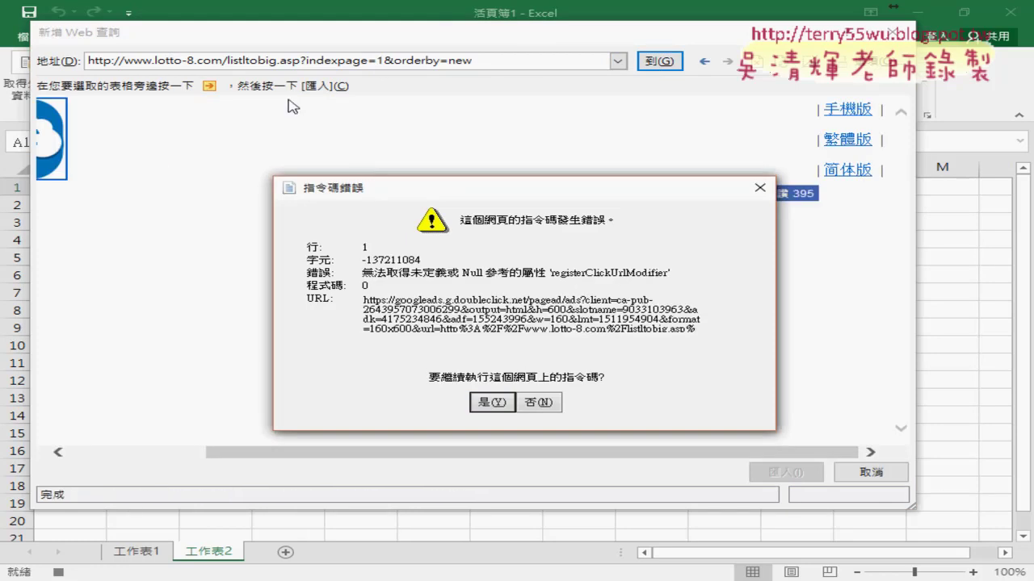
pyautogui.click(489, 402)
pyautogui.click(491, 403)
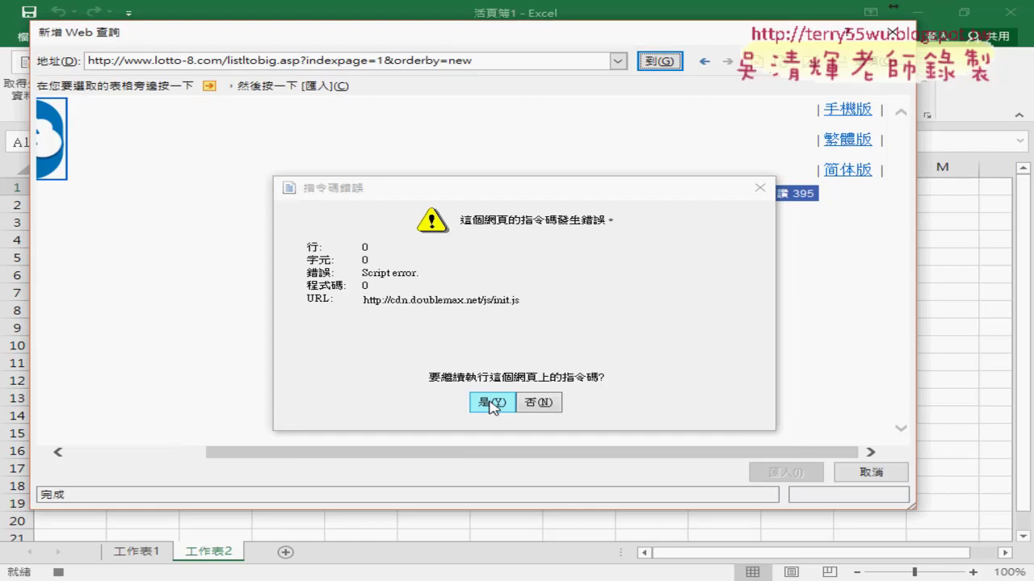
pyautogui.click(491, 403)
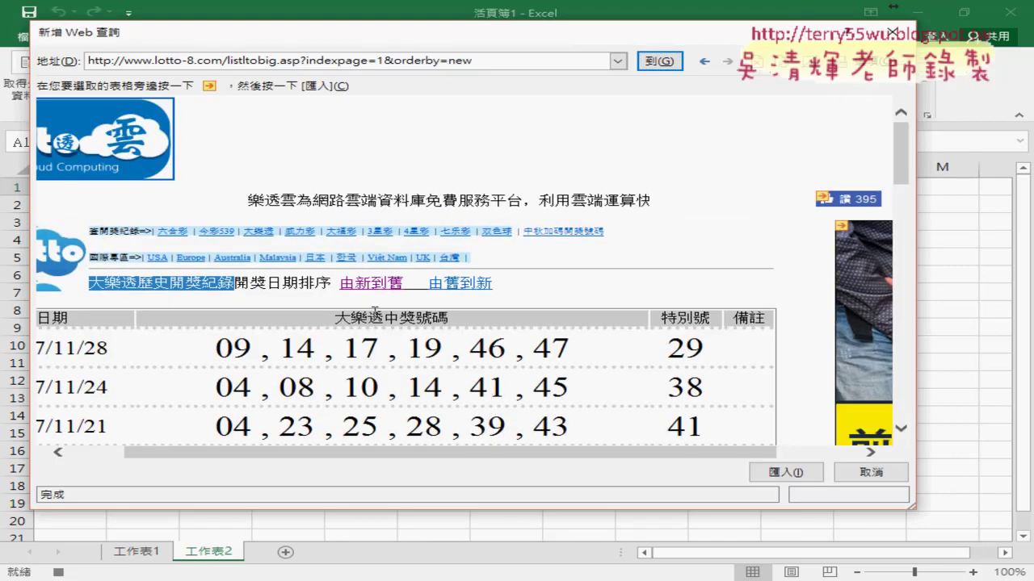
pyautogui.moveTo(189, 459); pyautogui.dragTo(89, 459)
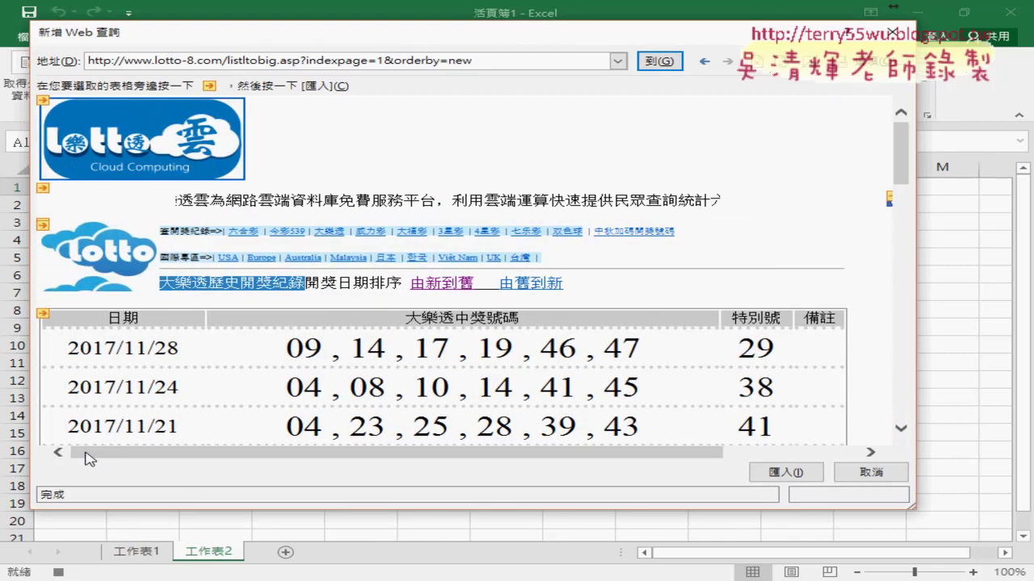
pyautogui.click(45, 315)
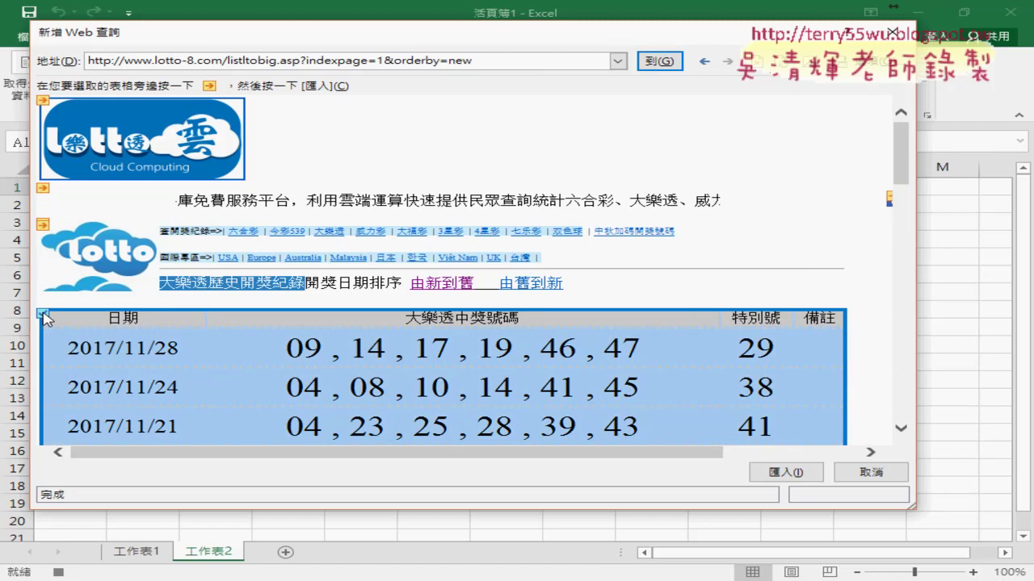
pyautogui.click(785, 473)
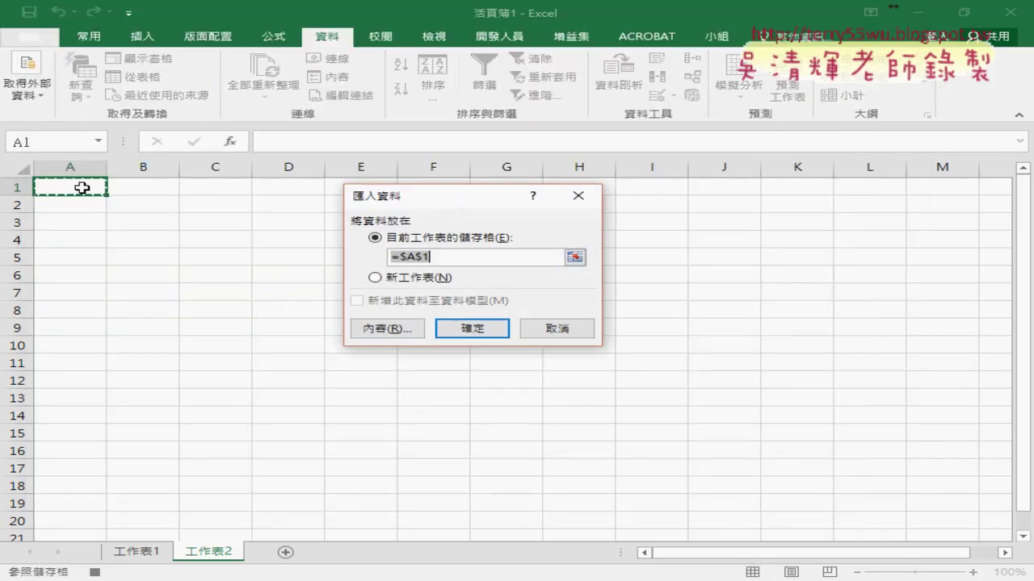
# Place the imported table at A1, stop recording, and bring up the Macro list.
pyautogui.click(475, 329)
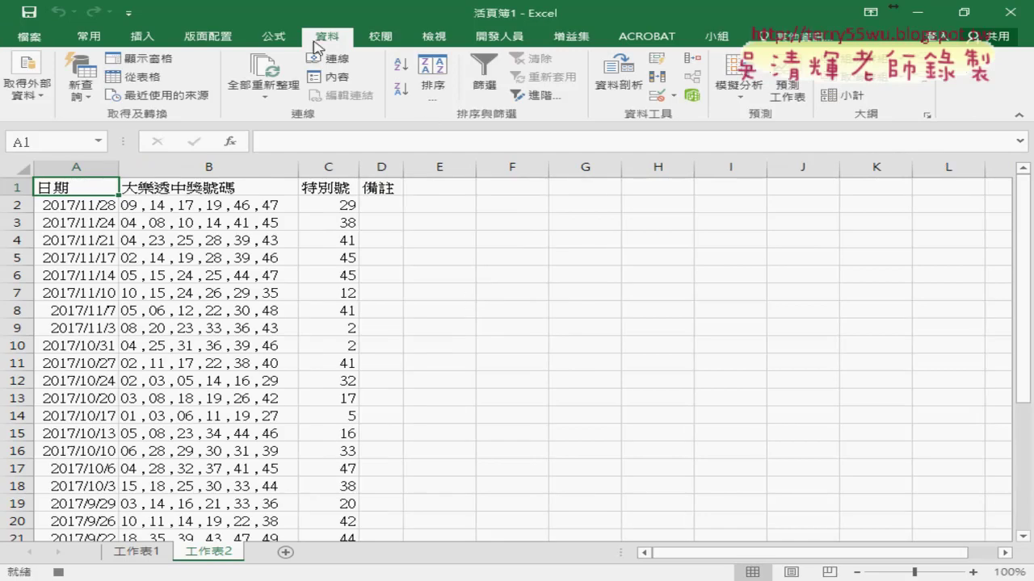
pyautogui.click(509, 36)
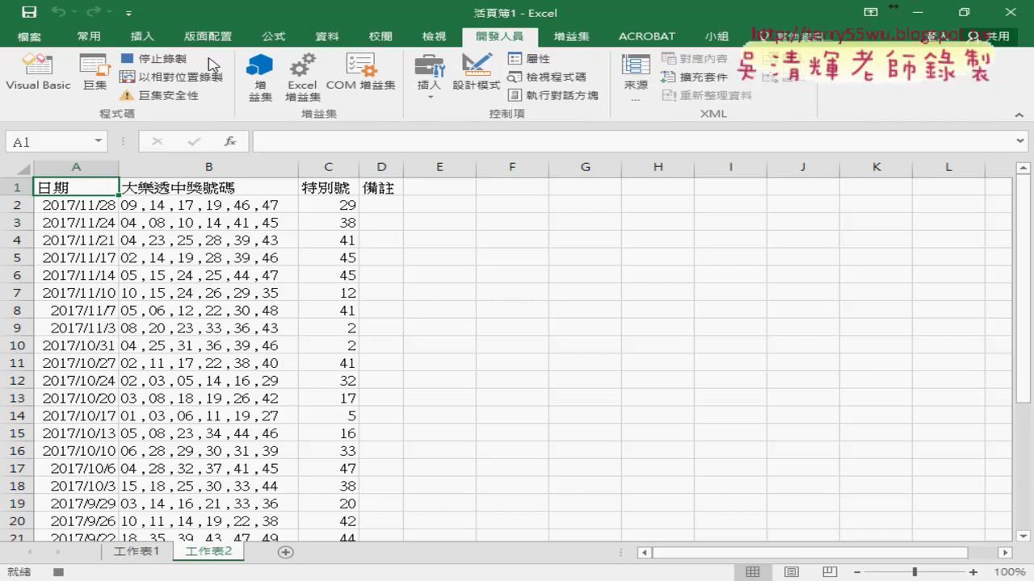
pyautogui.click(156, 61)
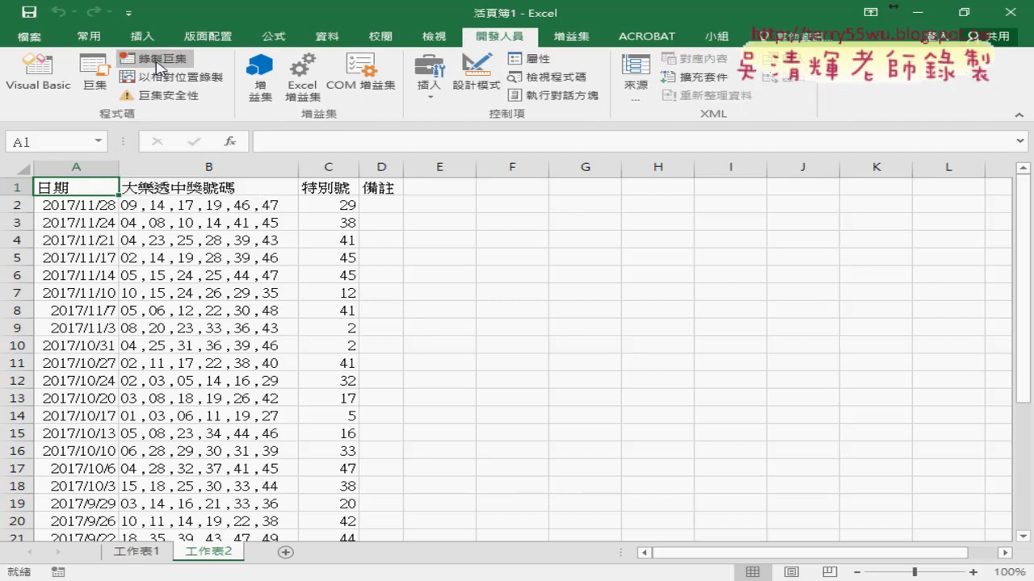
pyautogui.click(85, 75)
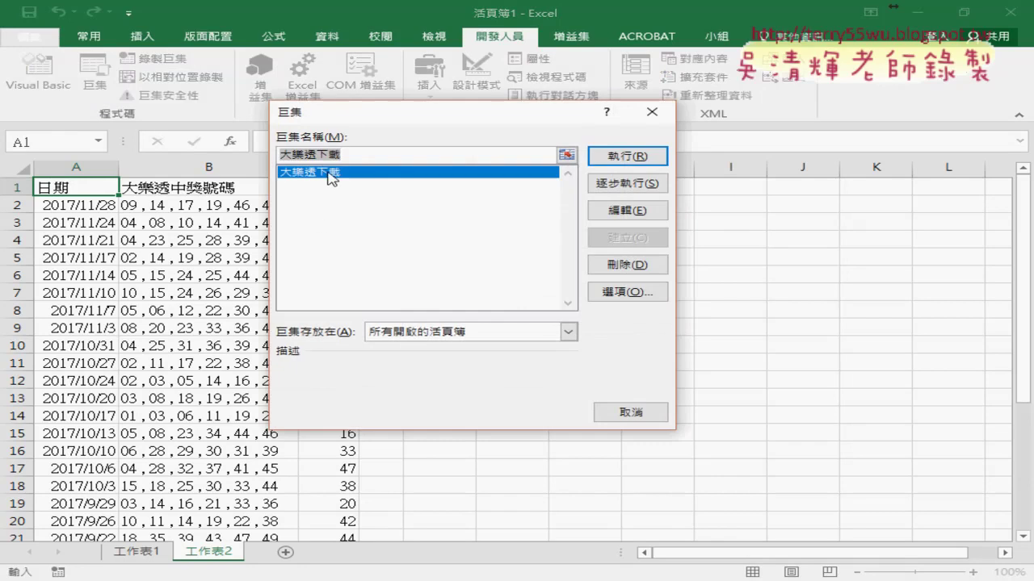
# Open the 大樂透下載 macro code in Module1, maximized, with the procedure name selected.
pyautogui.click(629, 211)
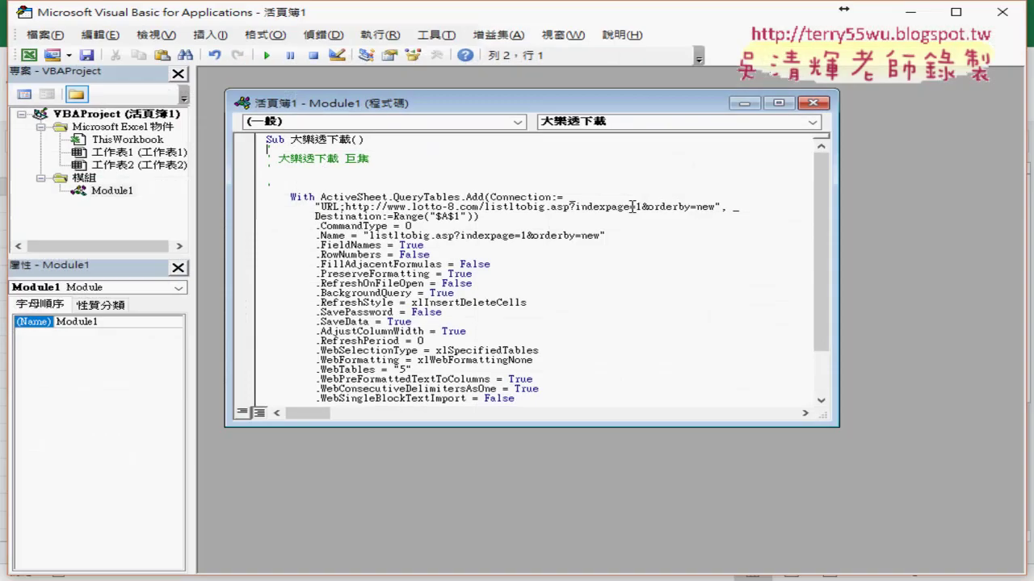
pyautogui.doubleClick(382, 111)
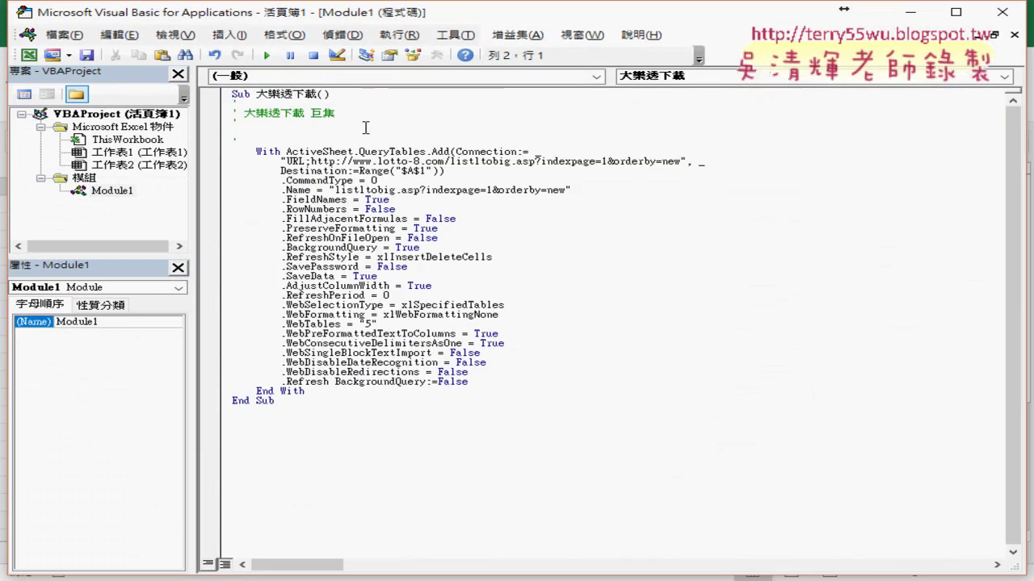
pyautogui.click(89, 192)
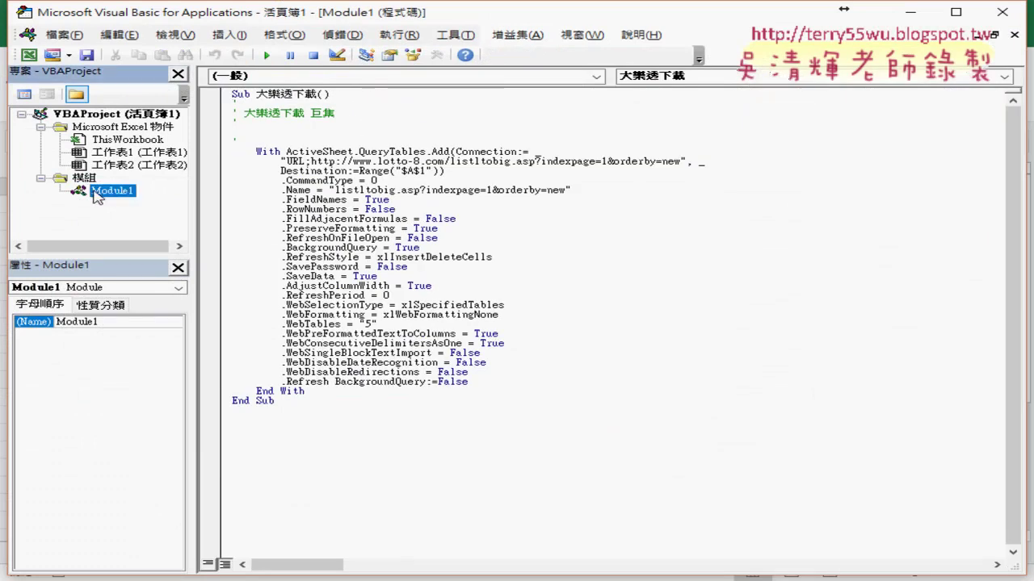
pyautogui.moveTo(255, 95); pyautogui.dragTo(317, 94)
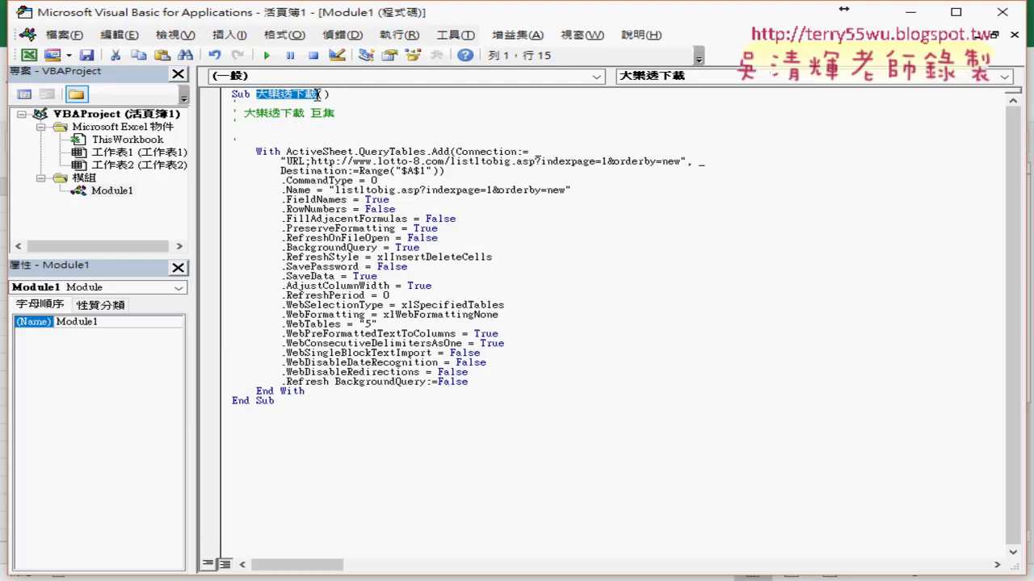
# Set the VBA editor's code font size to 12 in Options > Editor Format.
pyautogui.click(466, 37)
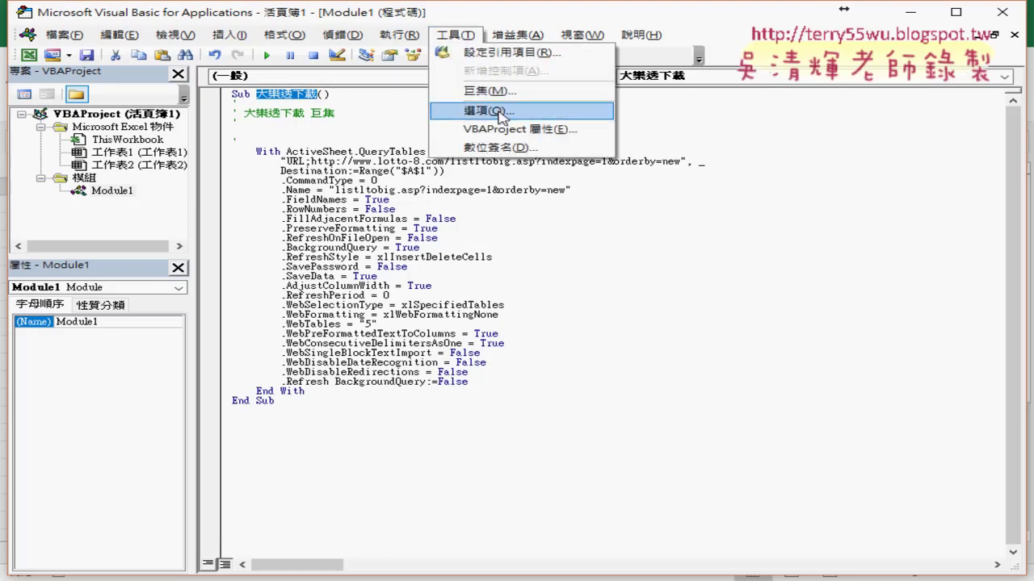
pyautogui.click(492, 111)
pyautogui.click(386, 150)
pyautogui.click(622, 217)
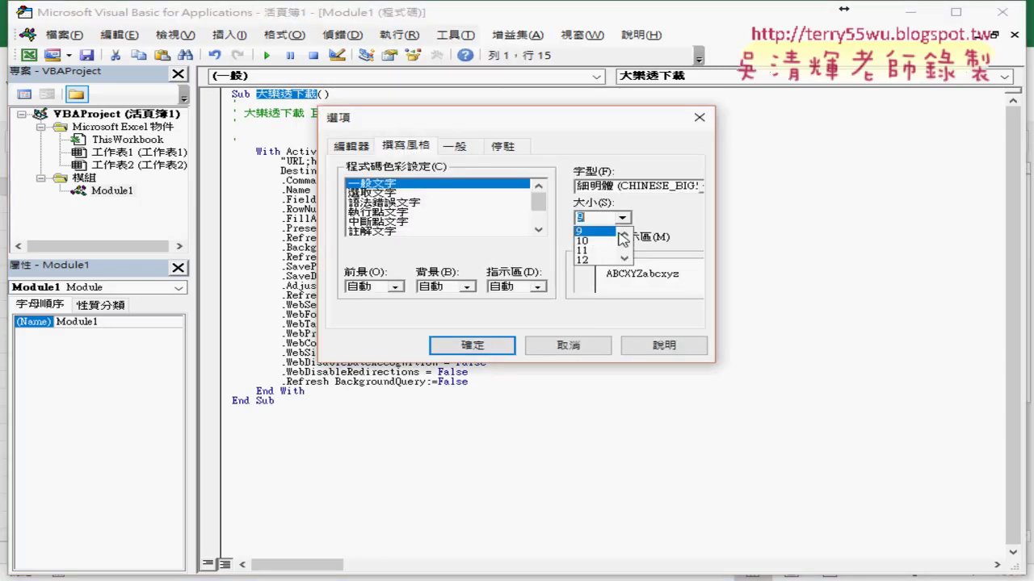
pyautogui.click(598, 260)
pyautogui.click(485, 346)
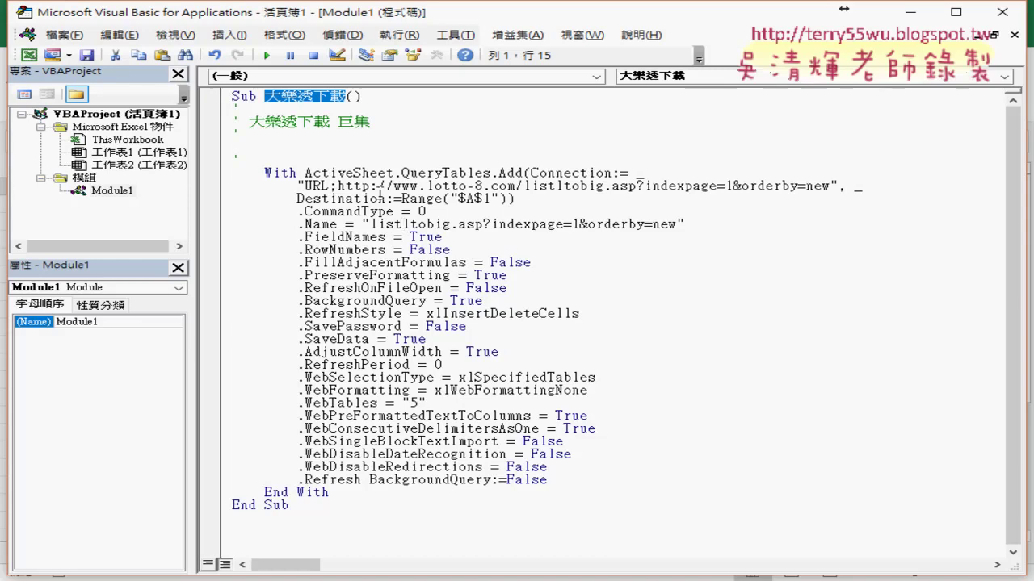
# Delete the recorded comment lines and the leftover blank line under the Sub line.
pyautogui.moveTo(242, 162); pyautogui.dragTo(234, 117)
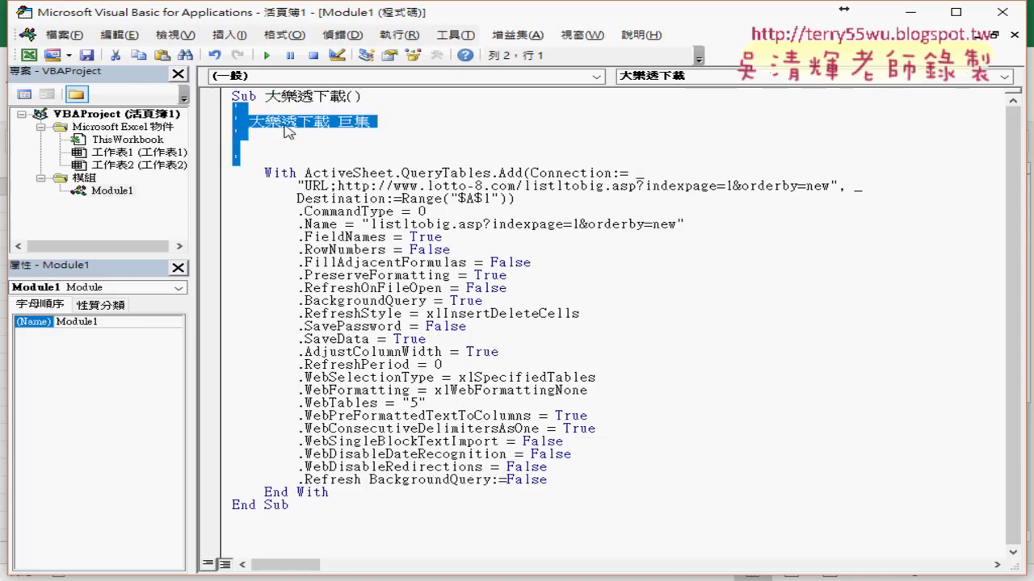
pyautogui.press('Delete')
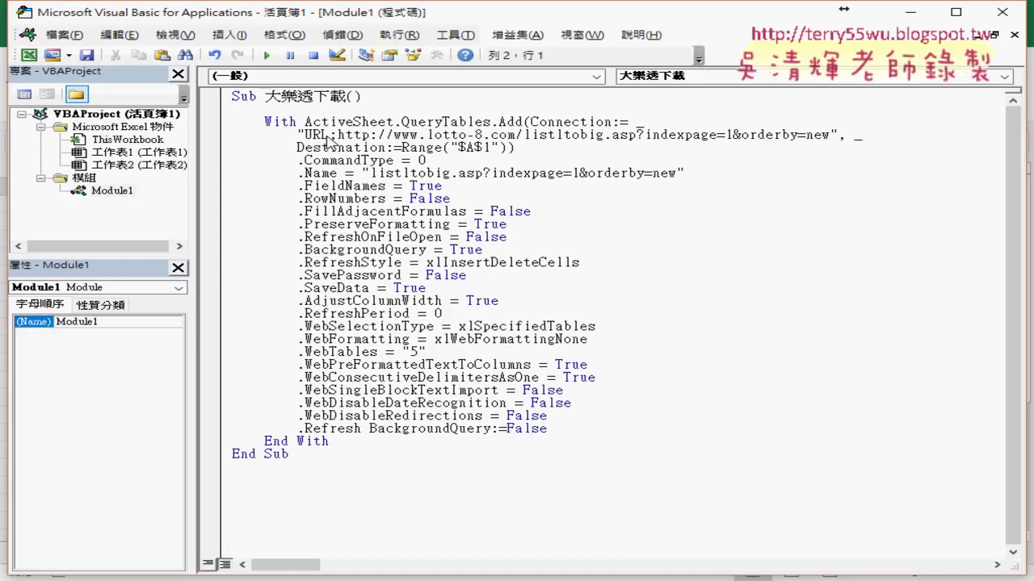
pyautogui.press('Delete')
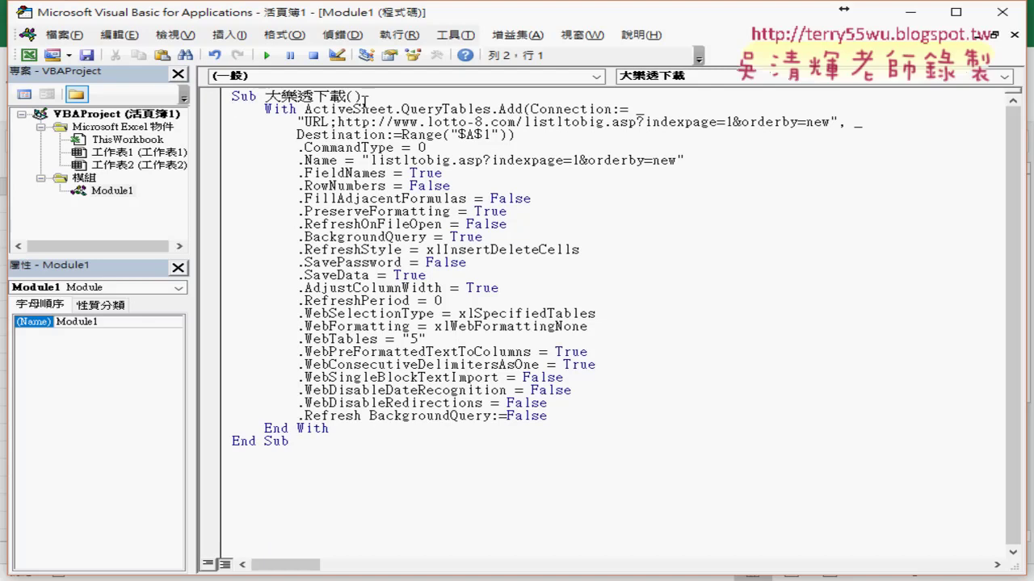
# Highlight With, End With and ActiveSheet to explain the query block.
pyautogui.click(266, 109)
pyautogui.moveTo(266, 109); pyautogui.dragTo(296, 109)
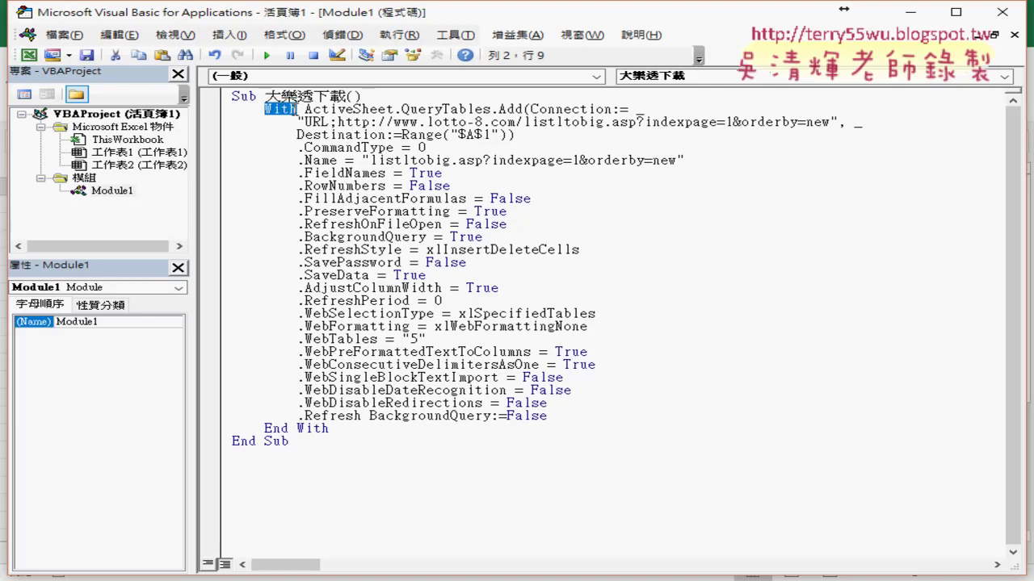
pyautogui.moveTo(265, 428); pyautogui.dragTo(329, 428)
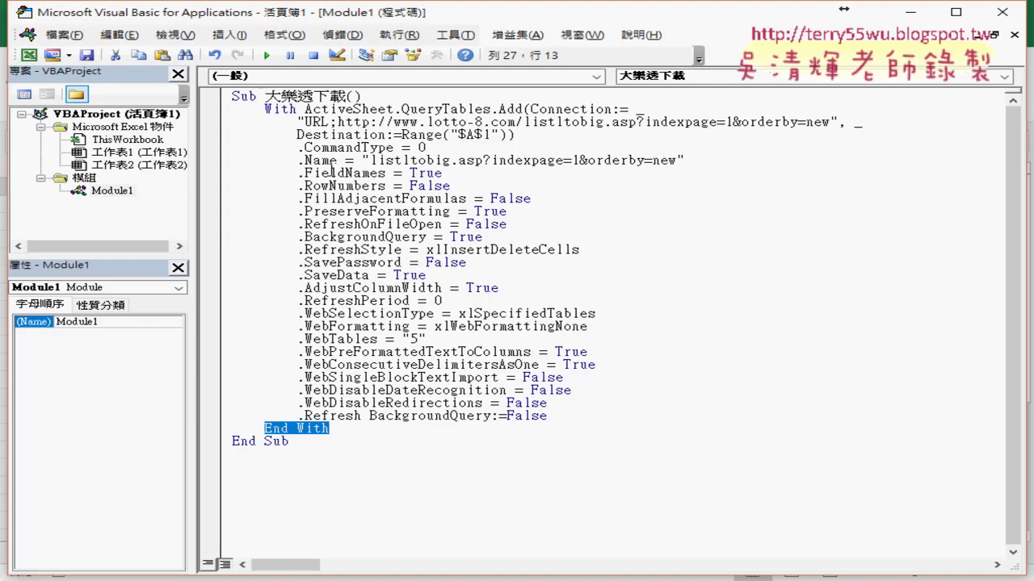
pyautogui.moveTo(305, 109); pyautogui.dragTo(396, 109)
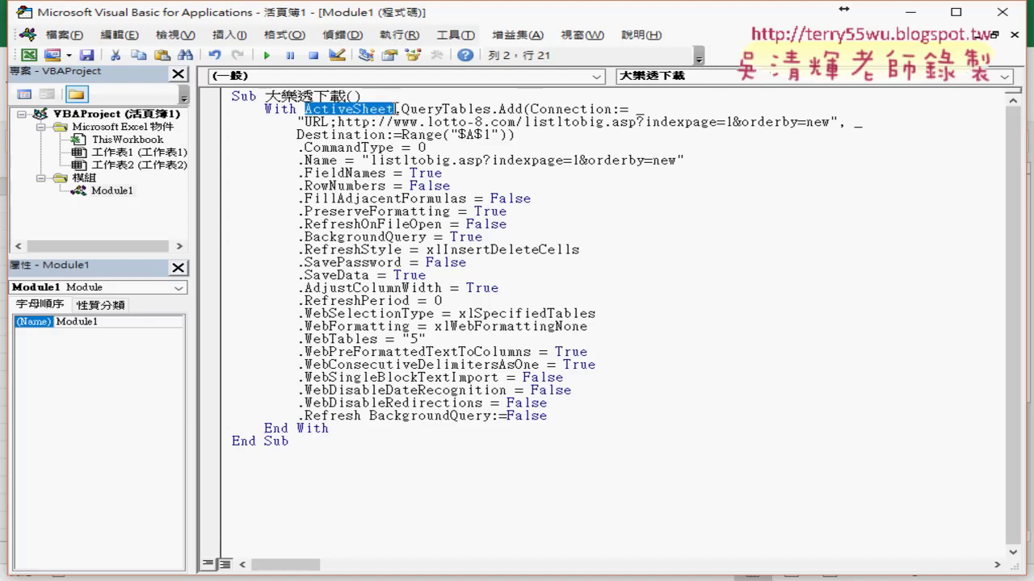
pyautogui.click(353, 109)
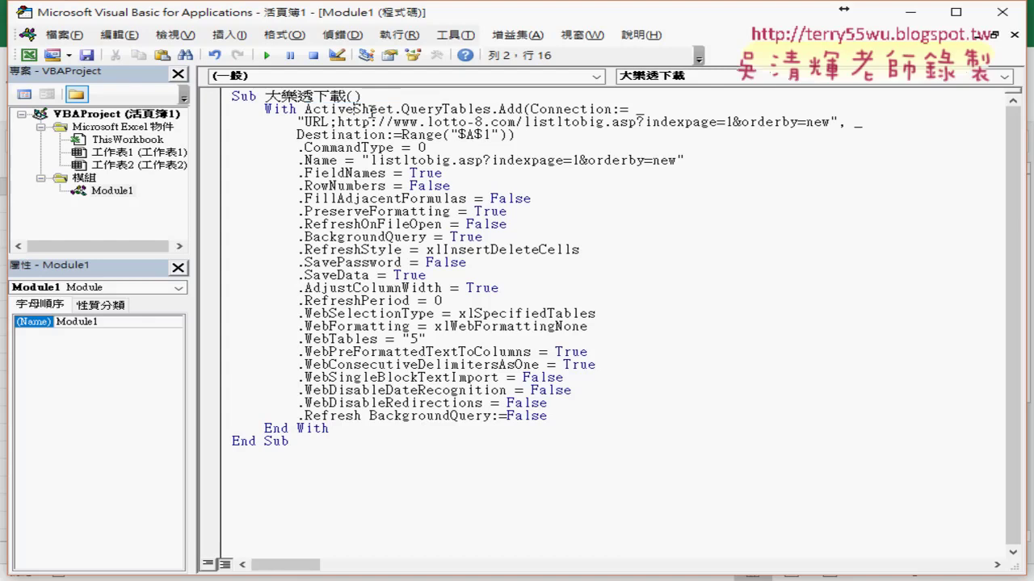
pyautogui.moveTo(395, 109); pyautogui.dragTo(355, 109)
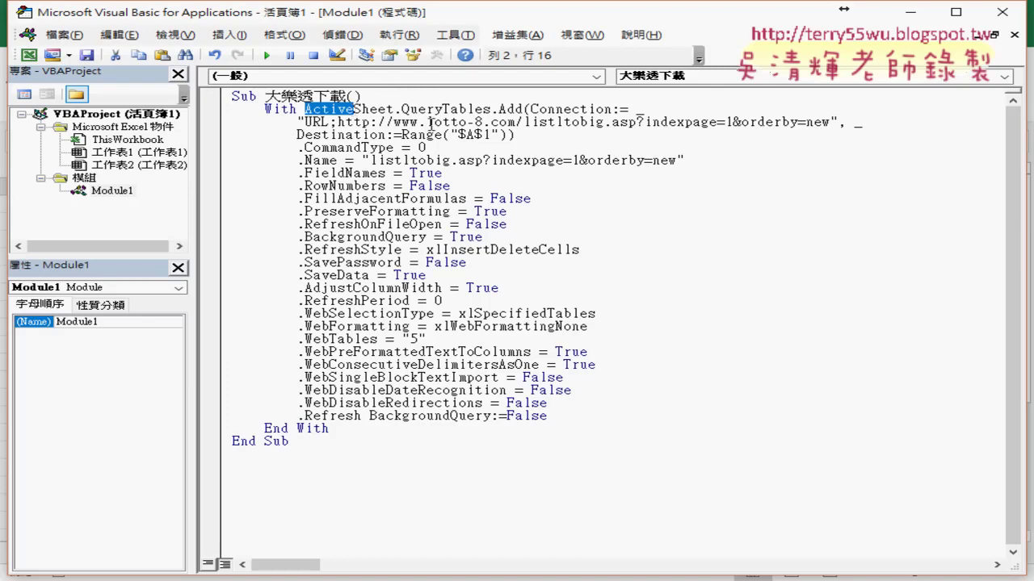
# Highlight QueryTables and mark Tables and the WebTables = "5" line.
pyautogui.click(402, 109)
pyautogui.moveTo(402, 109); pyautogui.dragTo(442, 109)
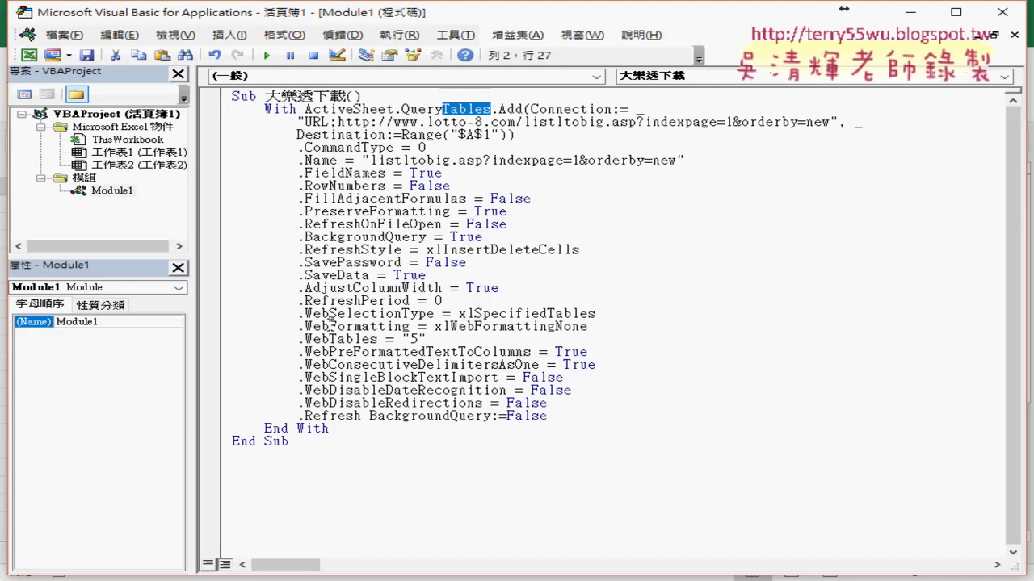
pyautogui.moveTo(443, 118); pyautogui.dragTo(491, 118)
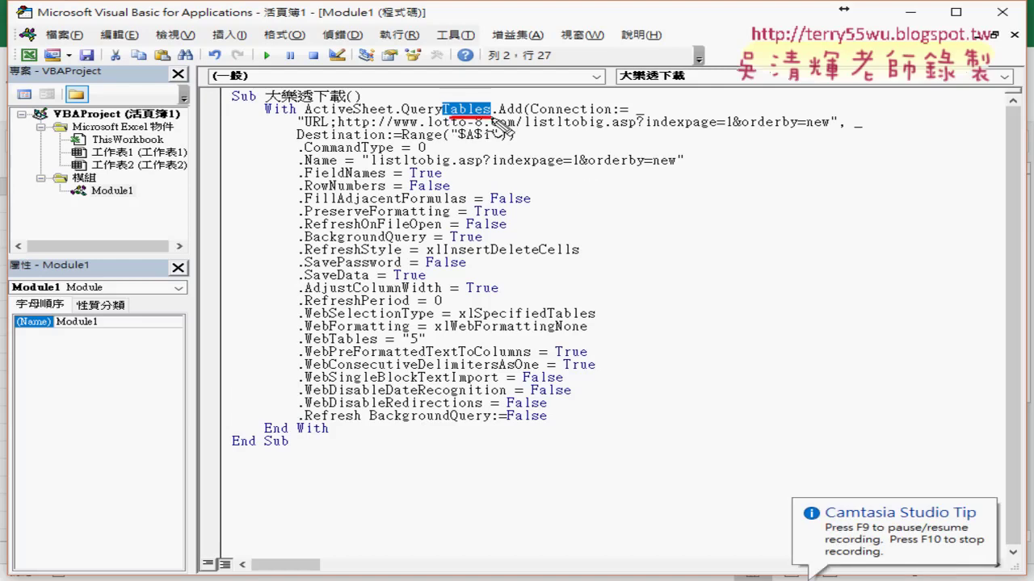
pyautogui.moveTo(304, 345); pyautogui.dragTo(425, 349)
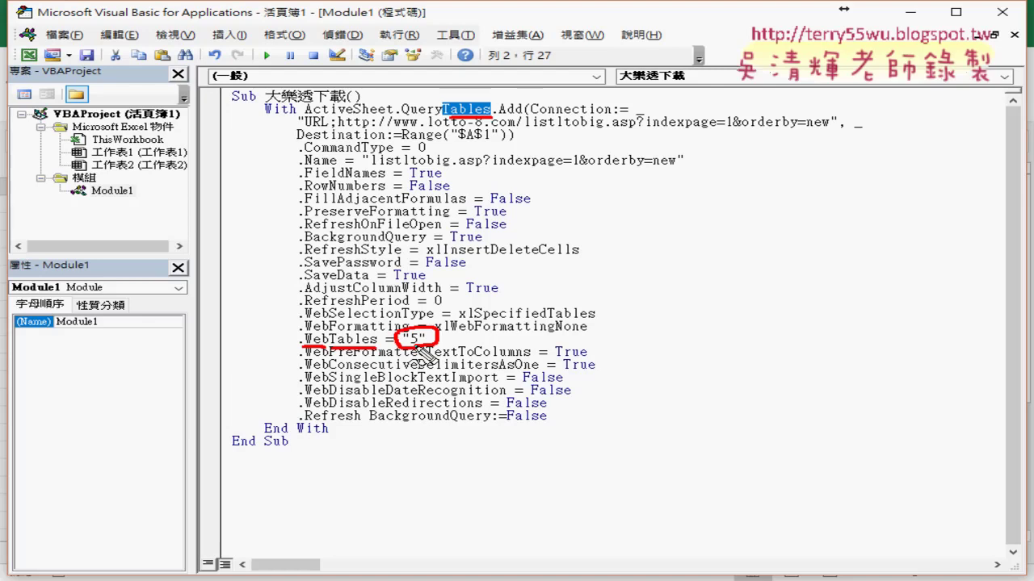
# Clear the screen annotations and bring up the lotto-8 results page 1 in Chrome.
pyautogui.press('Escape')
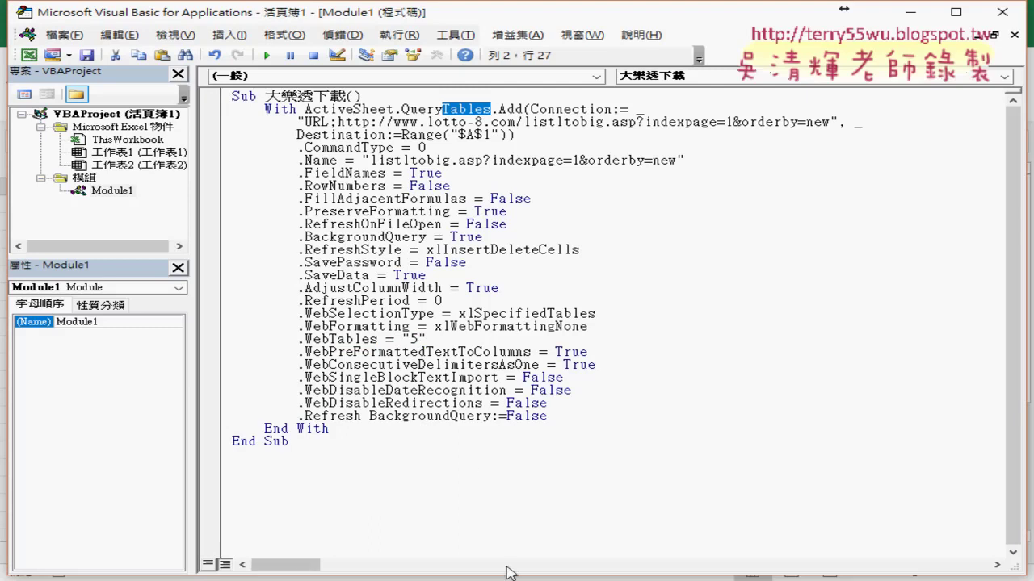
pyautogui.moveTo(271, 575)
pyautogui.click(267, 537)
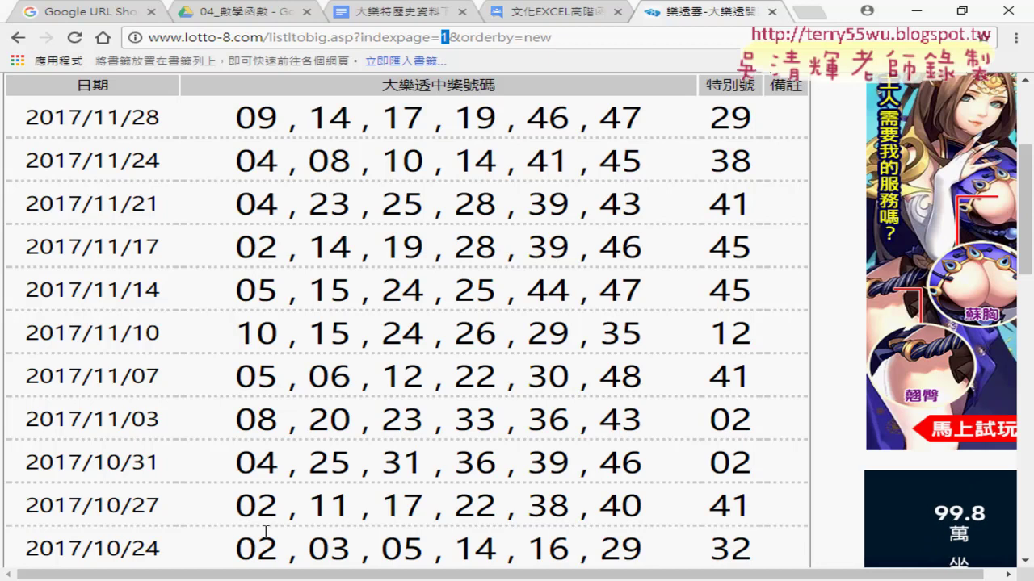
# Toggle Chrome's developer tools with F12, ending on the full lotto-8 results page.
pyautogui.press('F12')
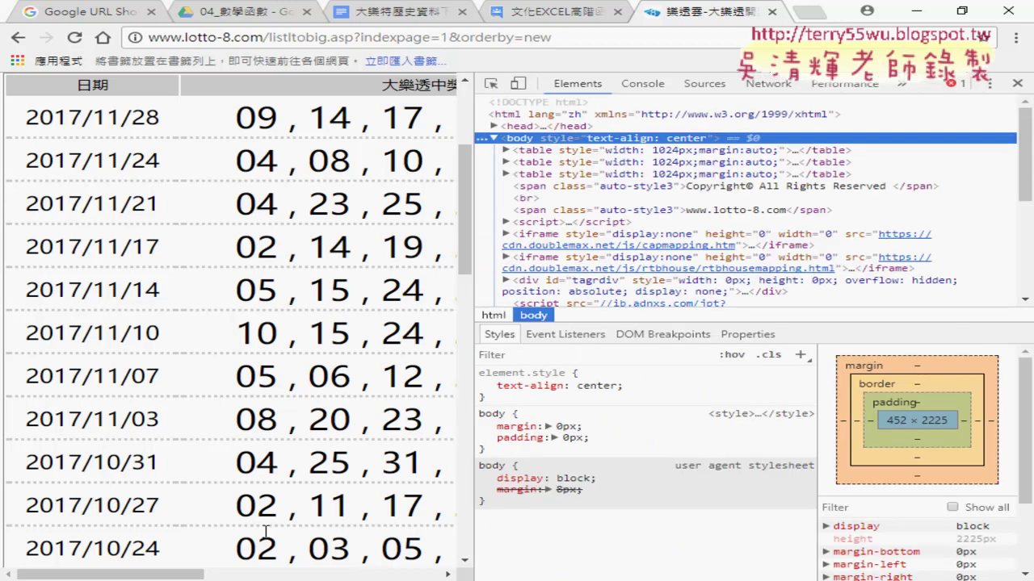
pyautogui.press('F12')
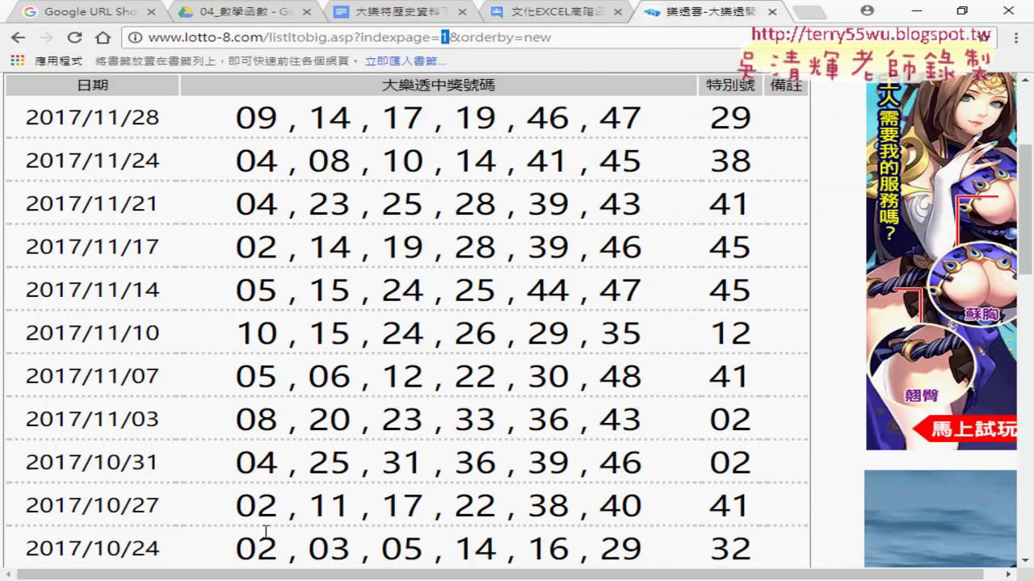
pyautogui.press('F12')
pyautogui.press('F12')
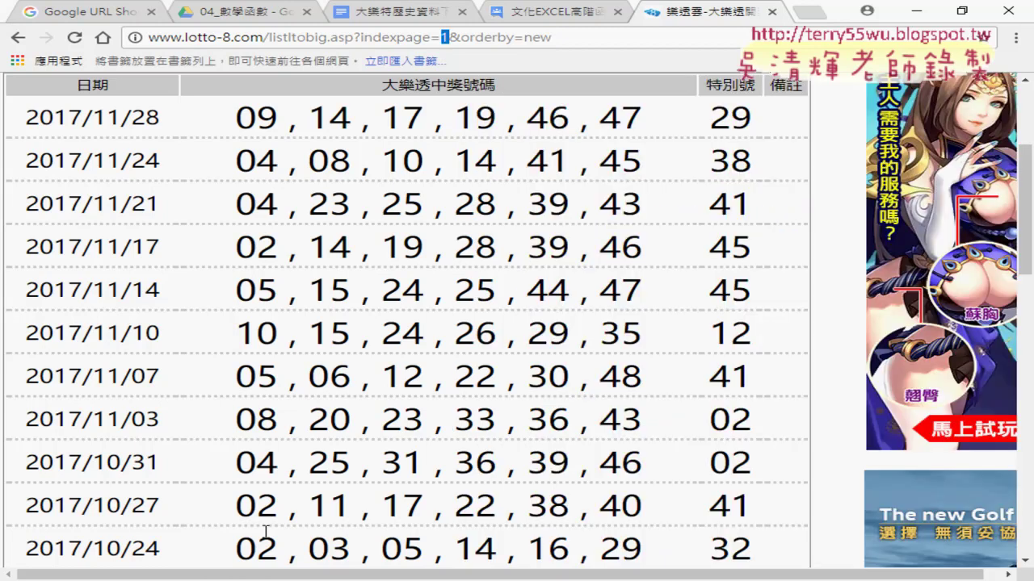
pyautogui.press('F12')
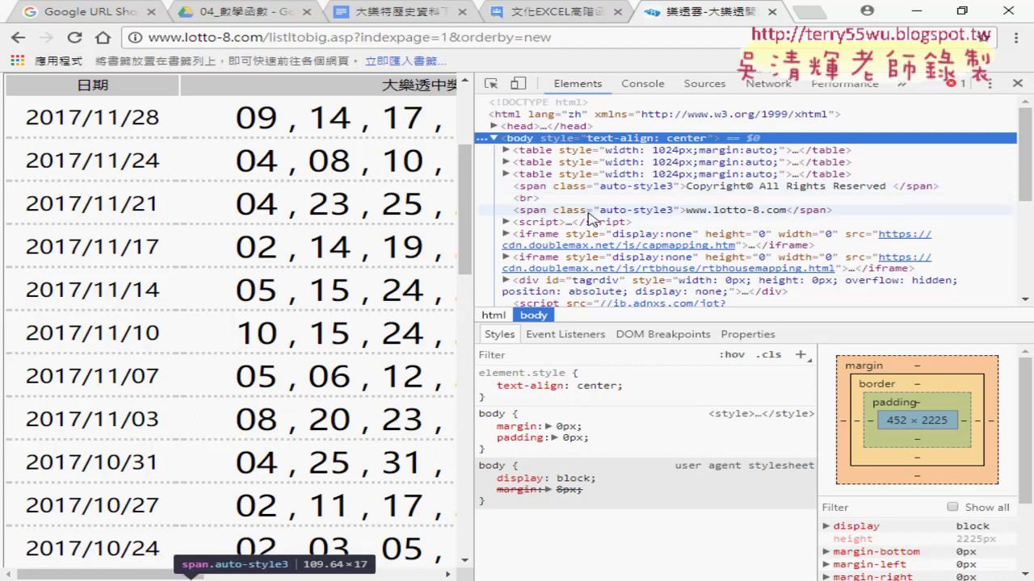
# Search the element tree for 'table' and mark the second match's banner row.
pyautogui.hotkey('ctrl', 'f')
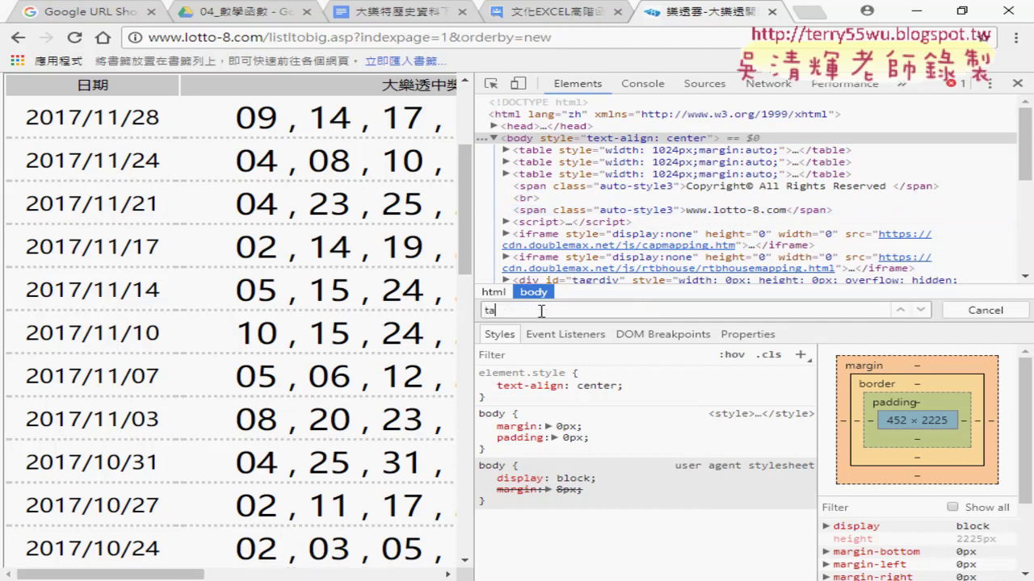
pyautogui.write('table')
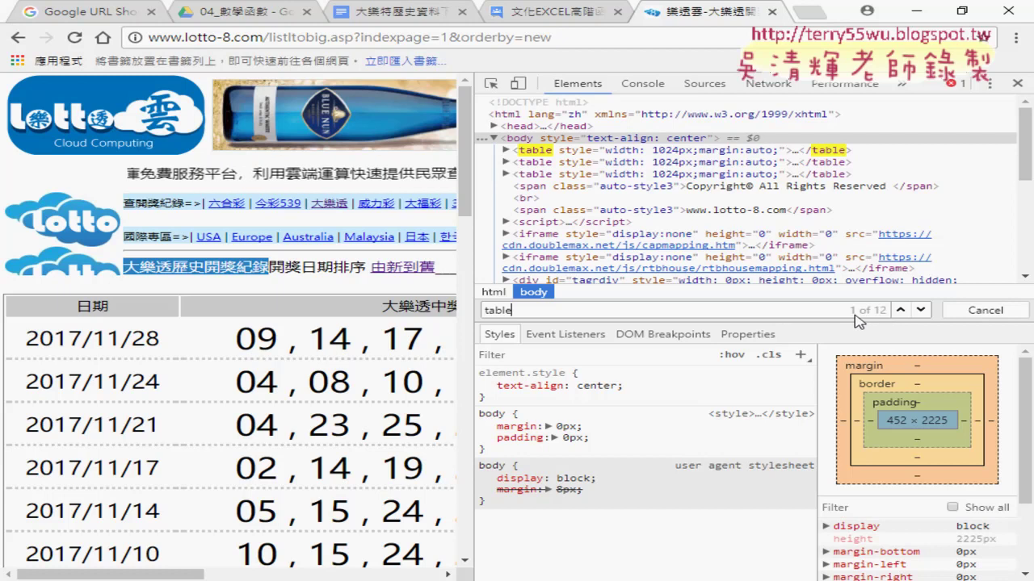
pyautogui.click(921, 311)
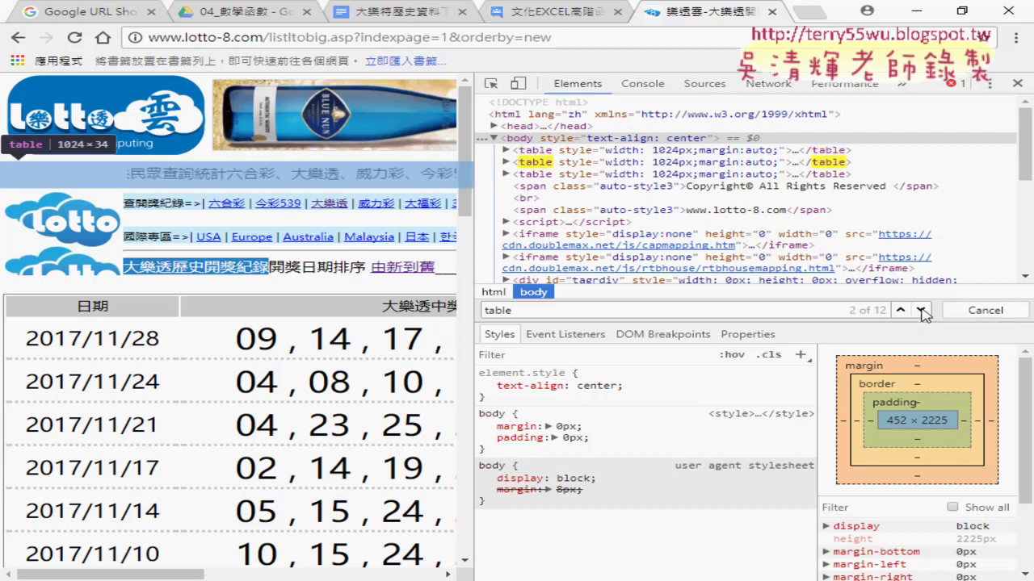
pyautogui.click(901, 312)
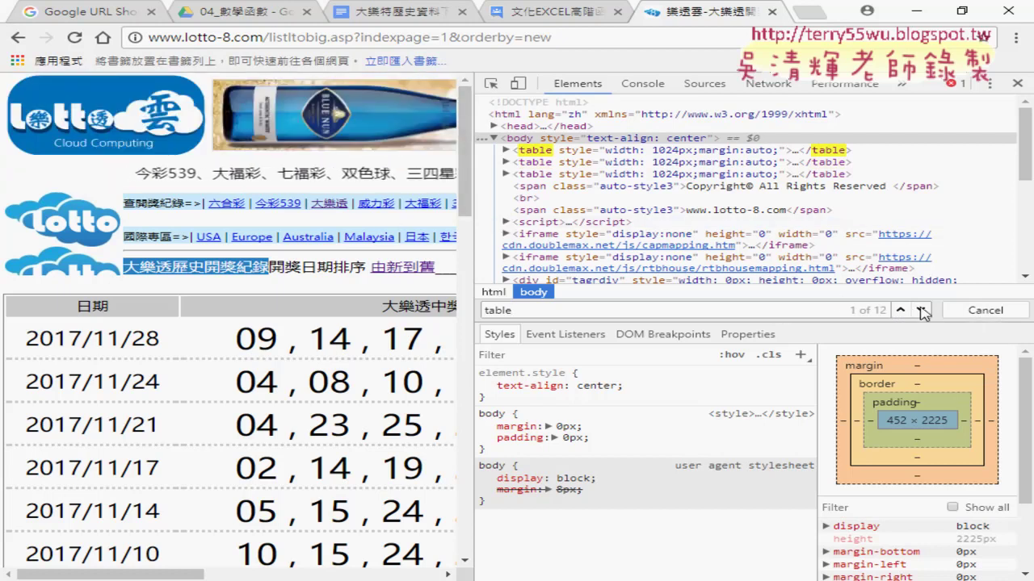
pyautogui.click(922, 311)
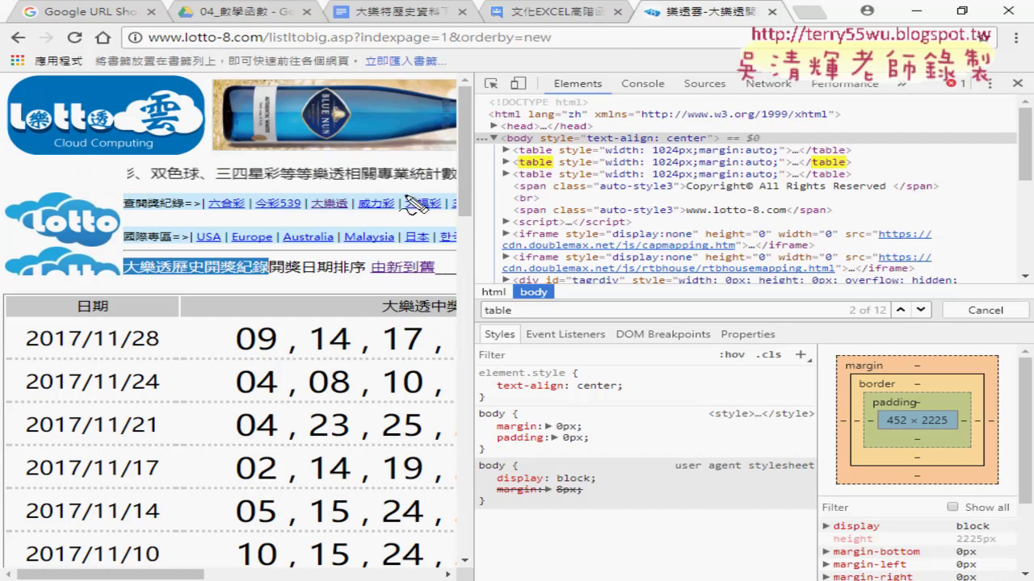
pyautogui.moveTo(404, 194)
pyautogui.mouseDown()
pyautogui.moveTo(61, 164)
pyautogui.moveTo(370, 194)
pyautogui.mouseUp()
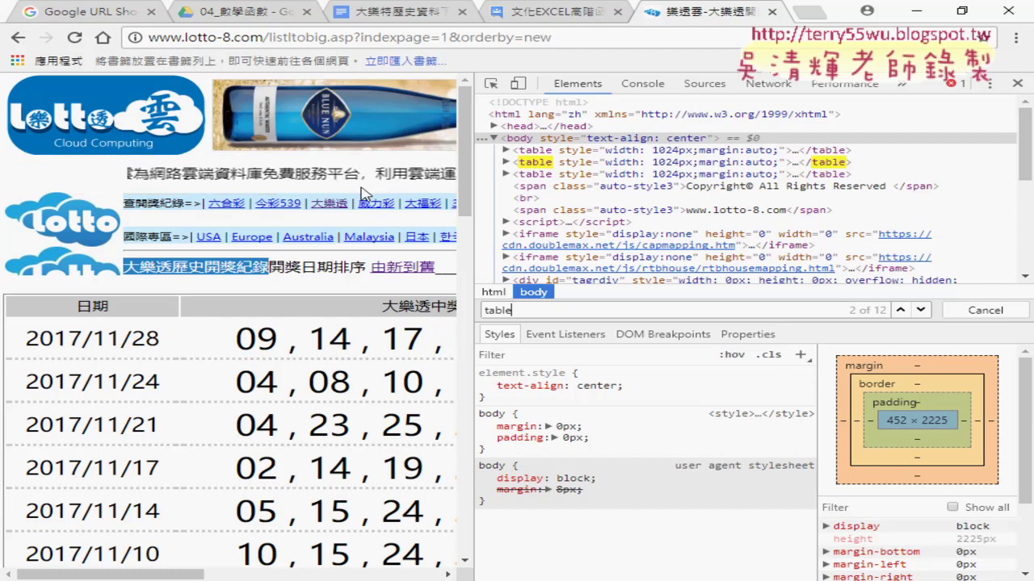
# Step through the matches to the fifth table, auto-style4 (5 of 12).
pyautogui.click(923, 312)
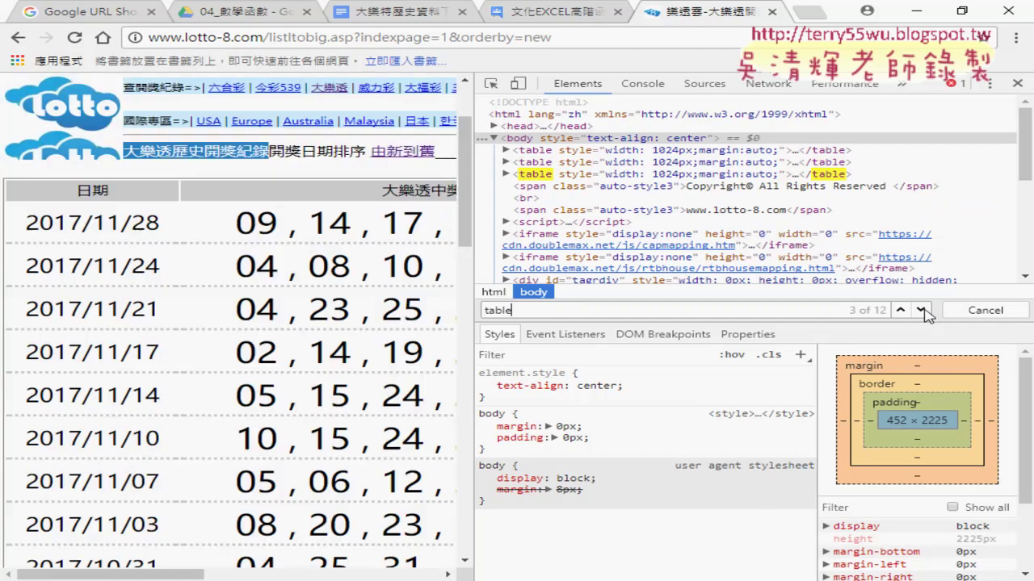
pyautogui.click(923, 312)
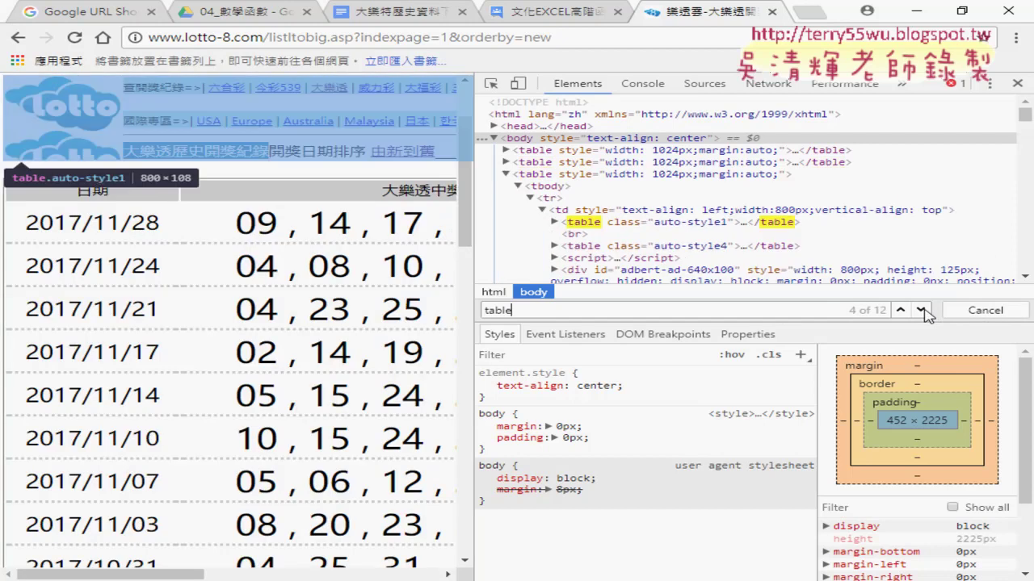
pyautogui.click(922, 311)
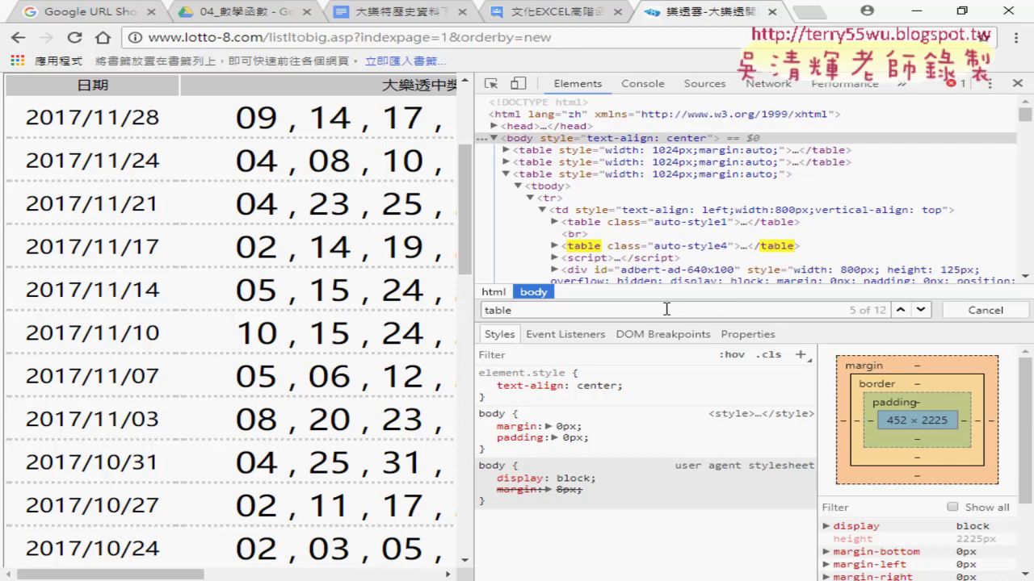
# Close the developer tools and return to the Module1 macro code in the VBA editor.
pyautogui.press('F12')
pyautogui.press('F12')
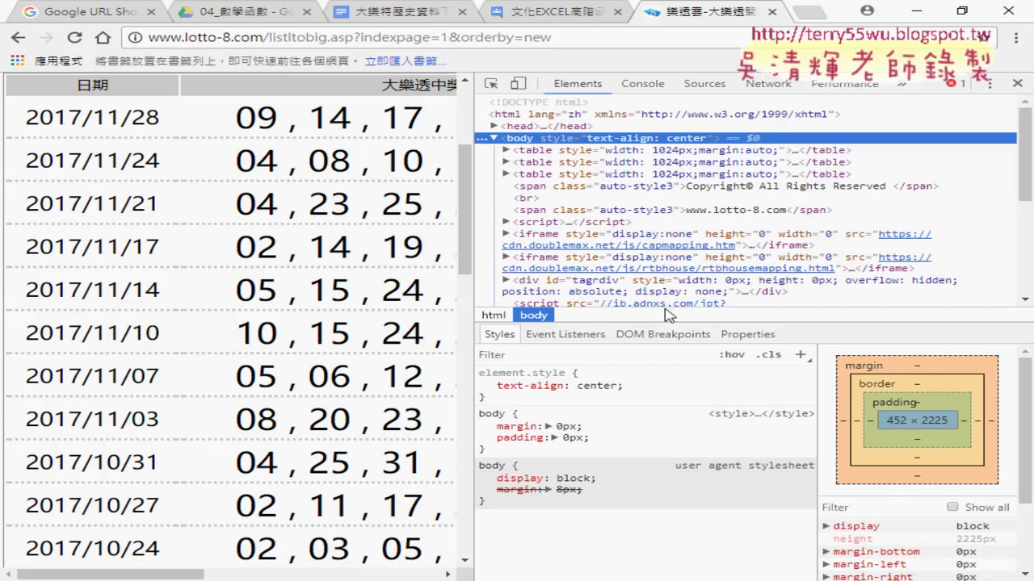
pyautogui.hotkey('ctrl', 'f')
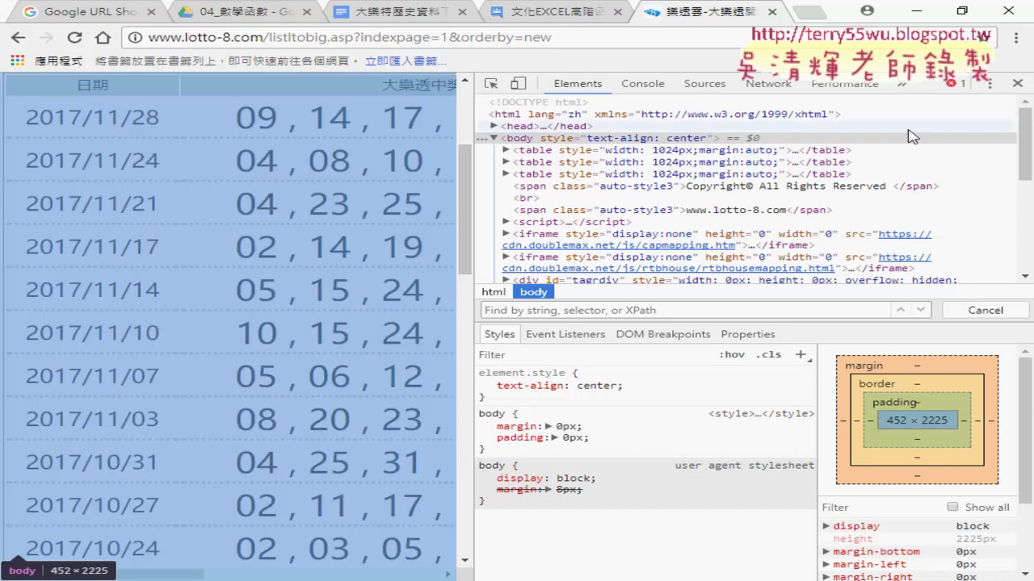
pyautogui.click(1017, 83)
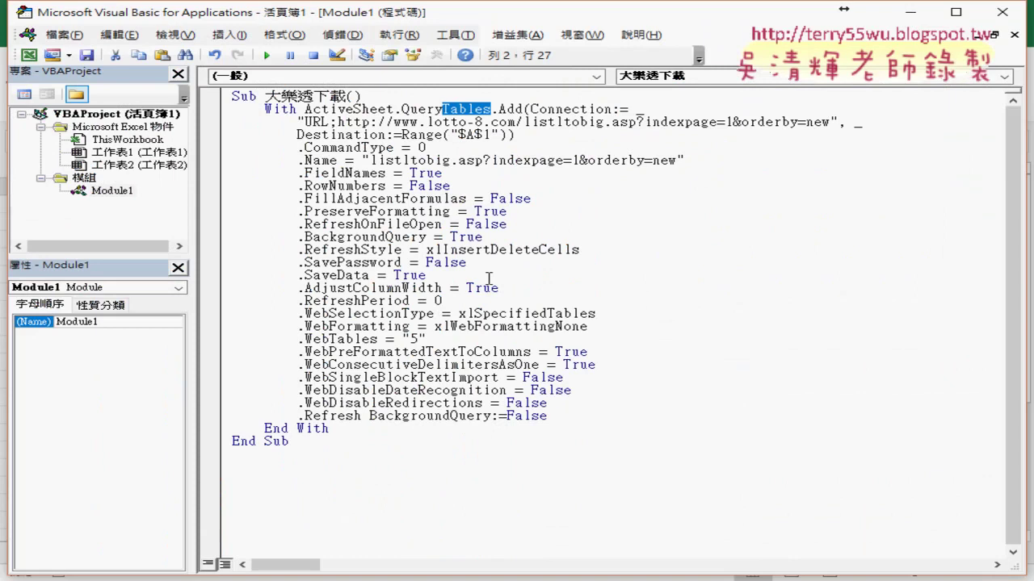
# Highlight the web query code, its URL and the indexpage=1 parameter, then place the caret after the Sub line.
pyautogui.moveTo(265, 109)
pyautogui.mouseDown()
pyautogui.moveTo(442, 173)
pyautogui.moveTo(480, 428)
pyautogui.mouseUp()
pyautogui.click(442, 249)
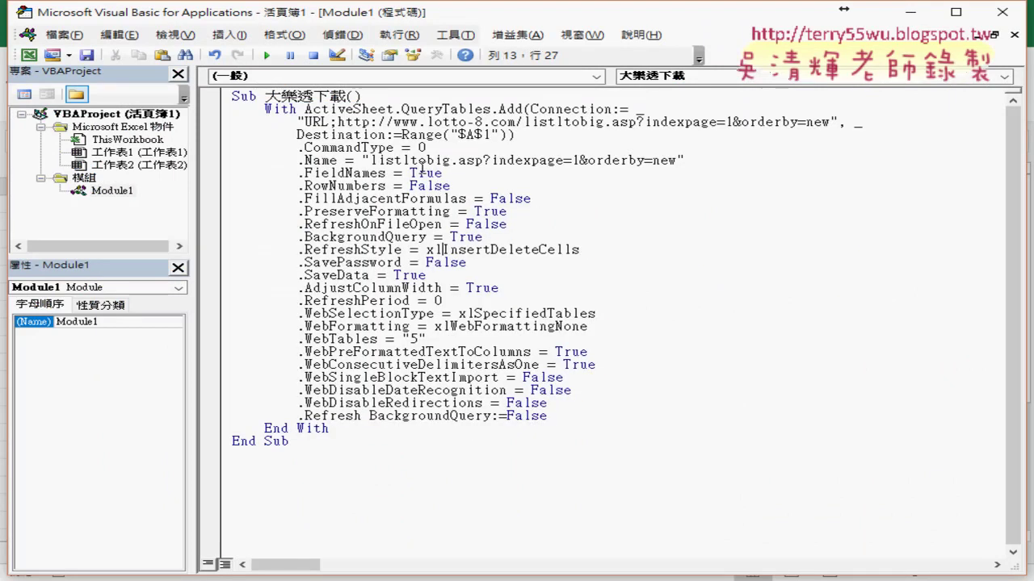
pyautogui.doubleClick(317, 122)
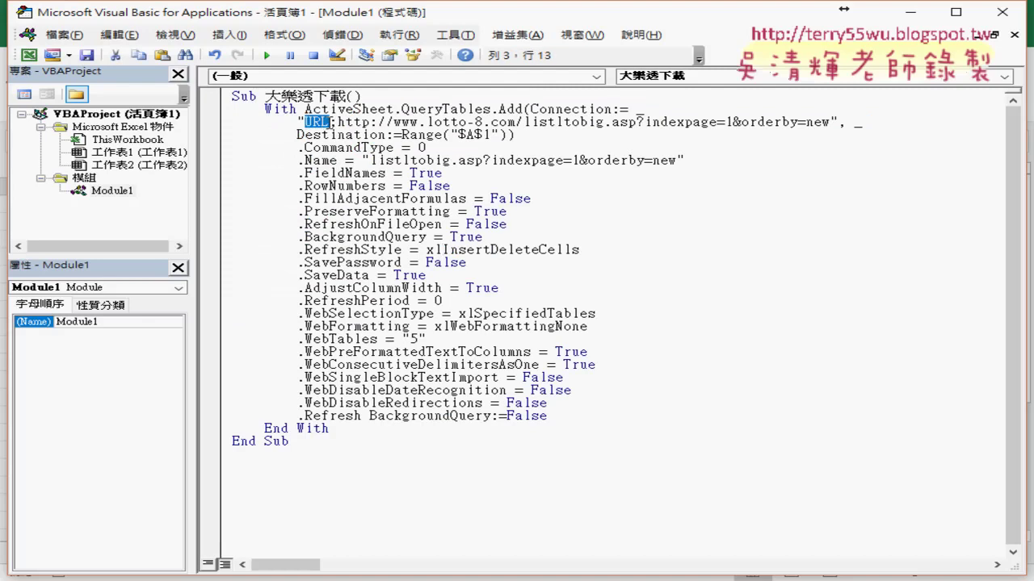
pyautogui.moveTo(337, 122); pyautogui.dragTo(832, 125)
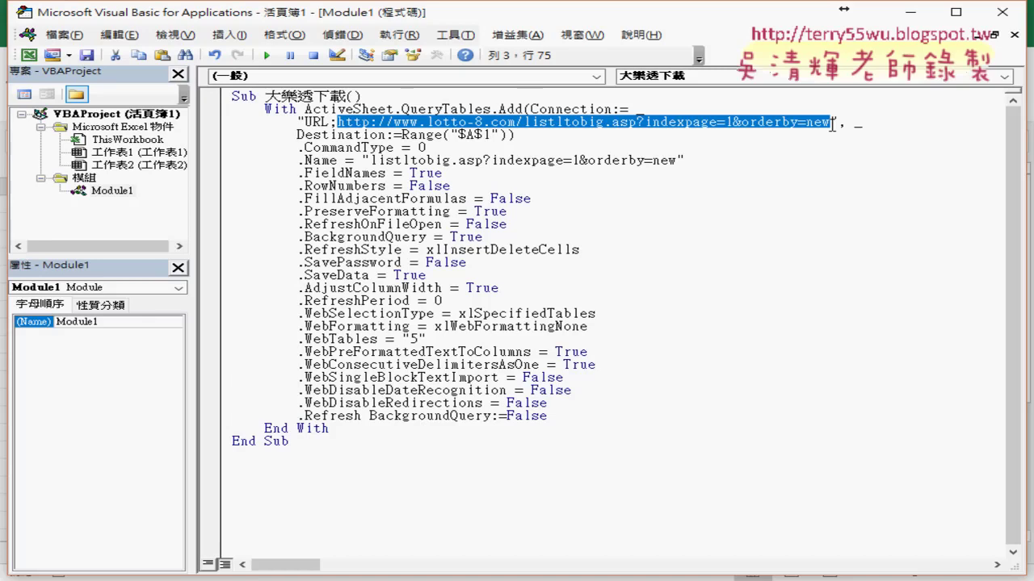
pyautogui.click(757, 123)
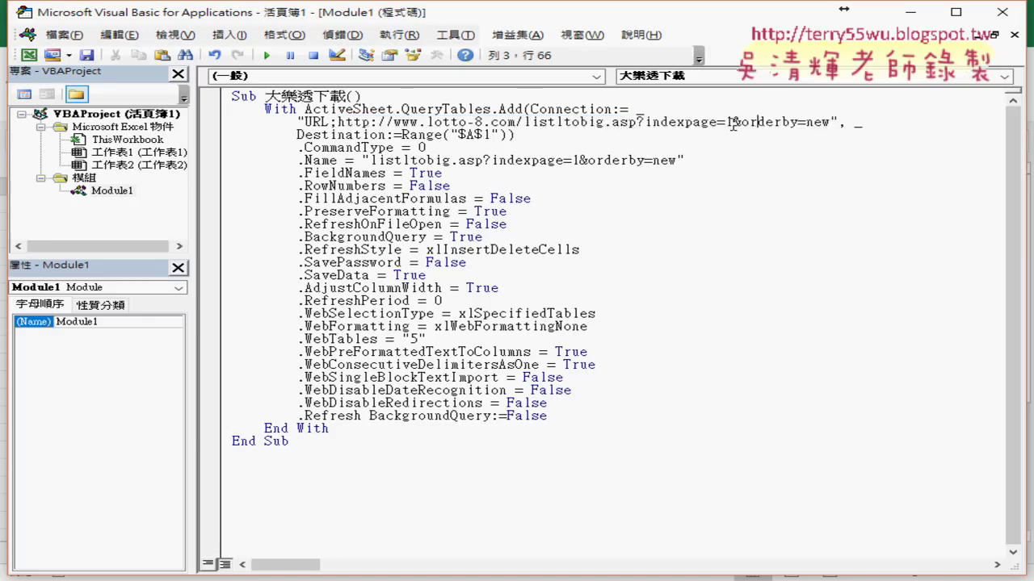
pyautogui.moveTo(643, 122); pyautogui.dragTo(718, 122)
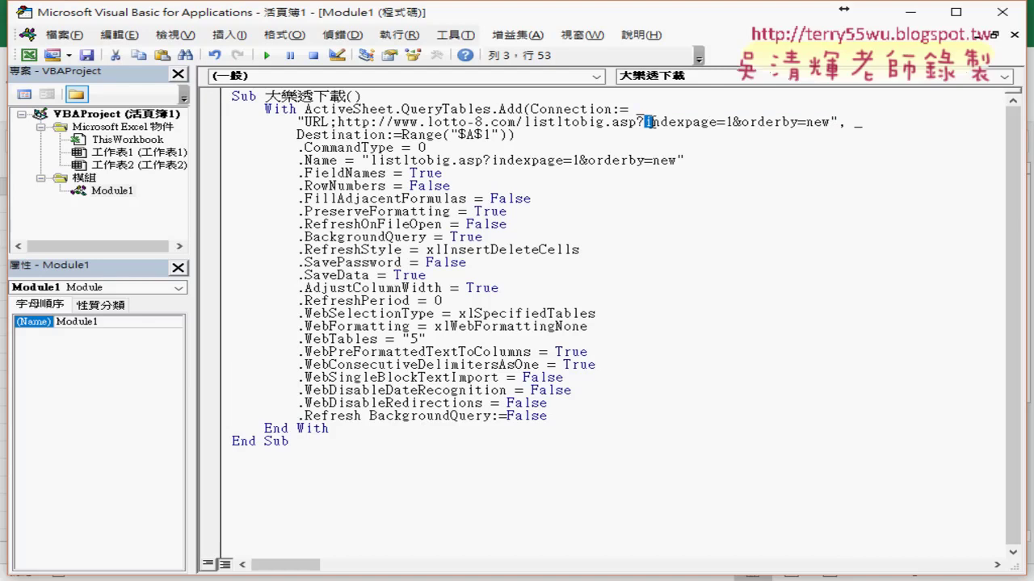
pyautogui.doubleClick(728, 122)
pyautogui.click(461, 98)
# Add a For i = 1 To 50 … Next loop frame below the Sub line.
pyautogui.press('Return')
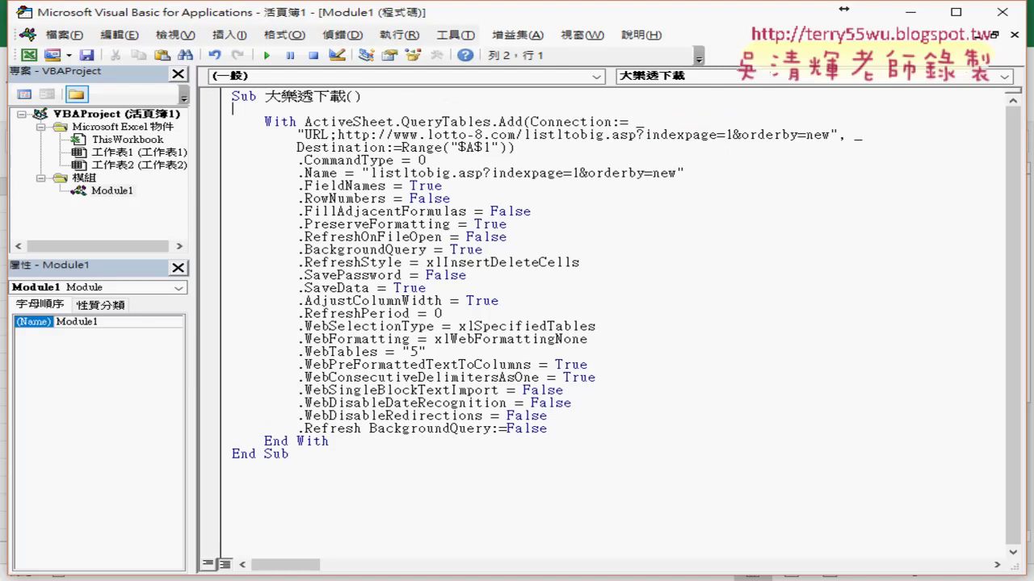
pyautogui.press('Return')
pyautogui.press('Up')
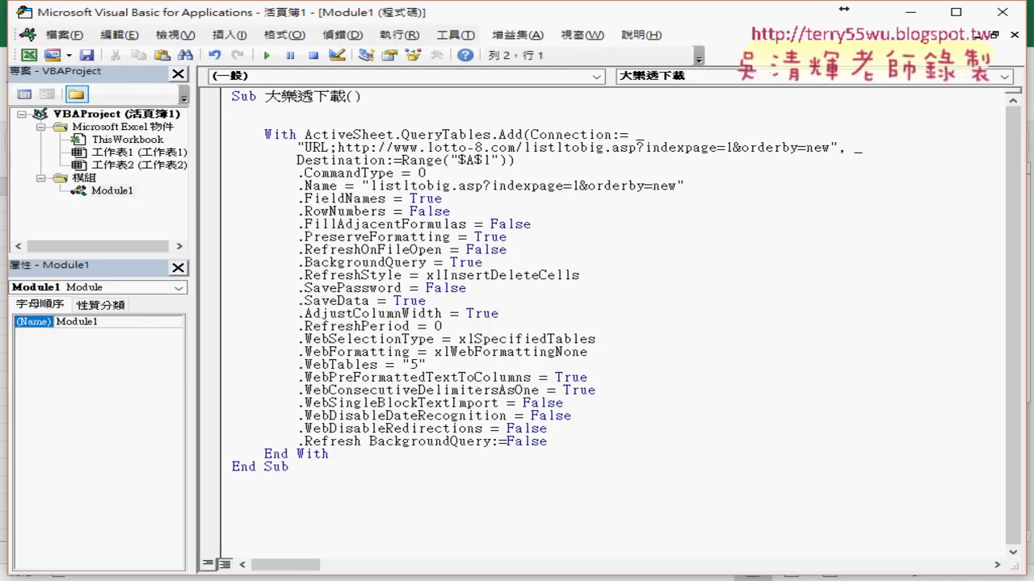
pyautogui.write('ㄈㄜ')
pyautogui.press('Escape')
pyautogui.write('for ')
pyautogui.write('i=1 ')
pyautogui.write('to 50')
pyautogui.press('Return')
pyautogui.press('Return')
pyautogui.write('nex')
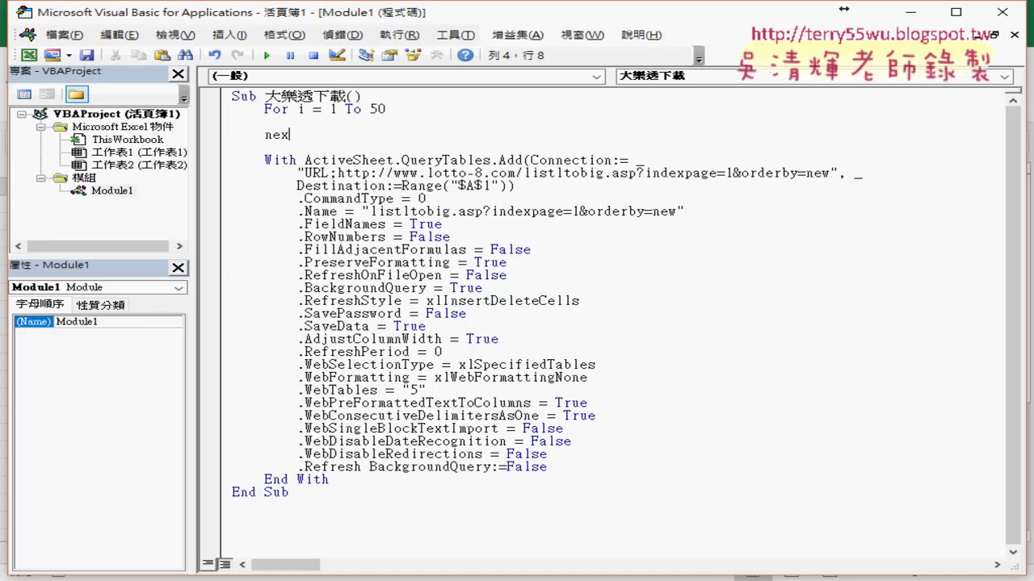
pyautogui.write('t')
pyautogui.press('Up')
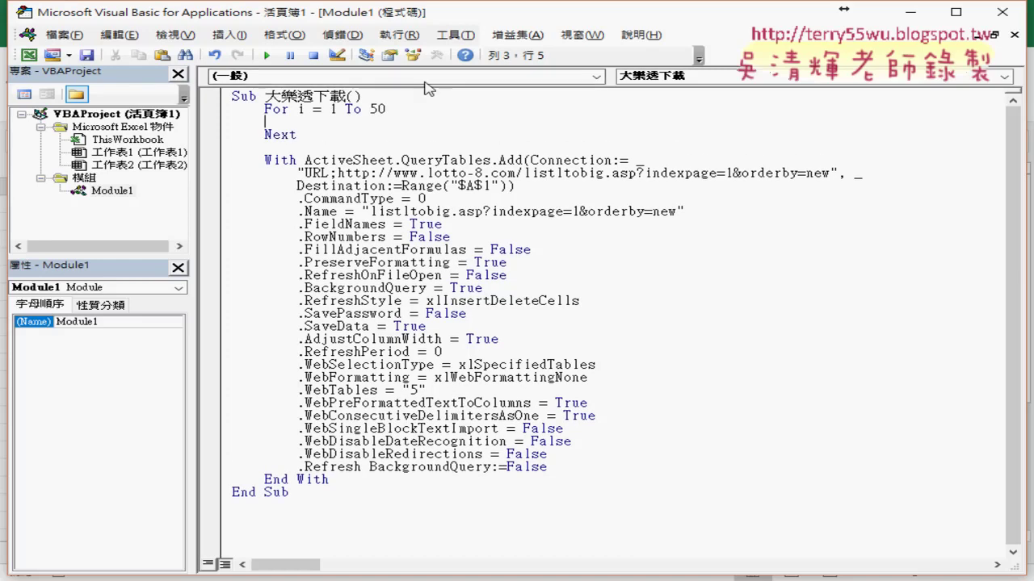
# Point out the counter i and page number 1, then select the whole With…End With block.
pyautogui.click(297, 108)
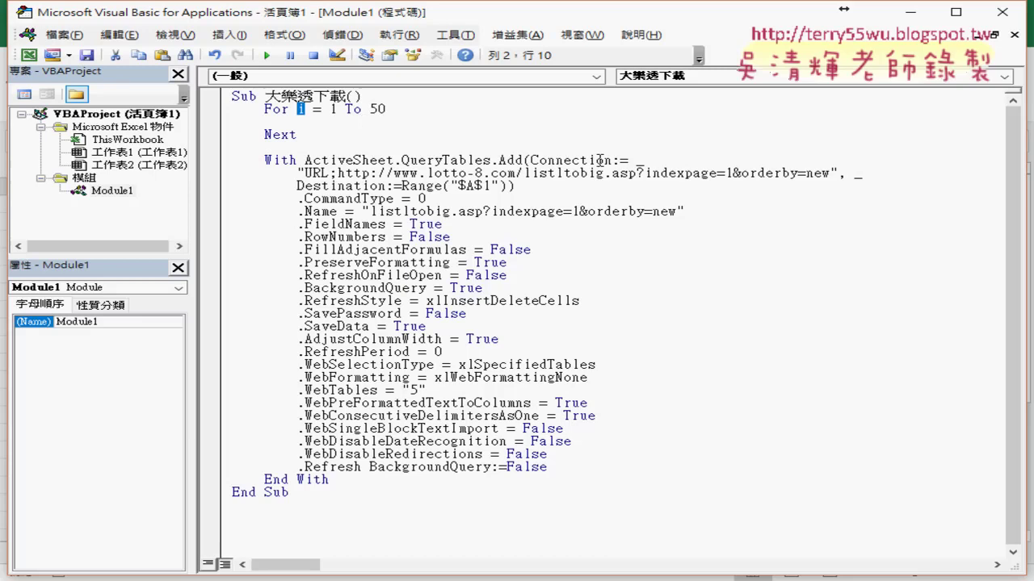
pyautogui.doubleClick(730, 173)
pyautogui.click(328, 479)
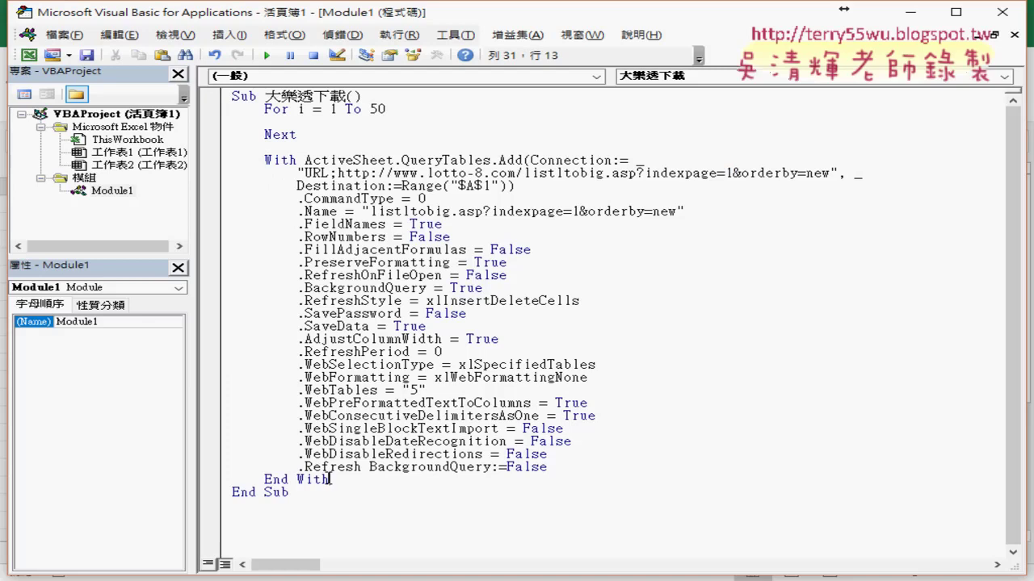
pyautogui.moveTo(329, 478)
pyautogui.mouseDown()
pyautogui.moveTo(198, 161)
pyautogui.moveTo(230, 130)
pyautogui.mouseUp()
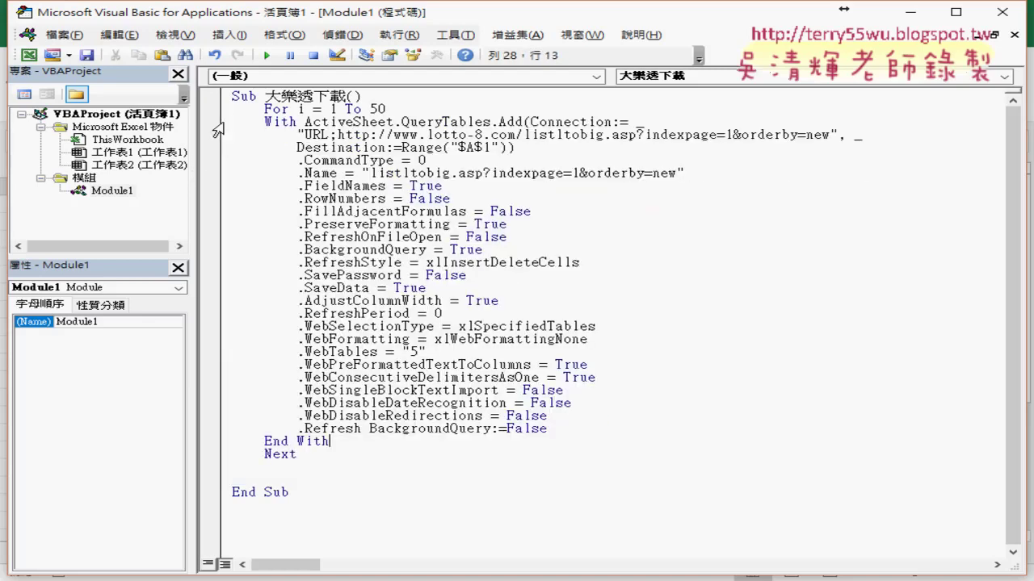
# Move the With block inside the For…Next loop and indent it one level.
pyautogui.moveTo(331, 441)
pyautogui.mouseDown()
pyautogui.moveTo(230, 260)
pyautogui.moveTo(229, 122)
pyautogui.mouseUp()
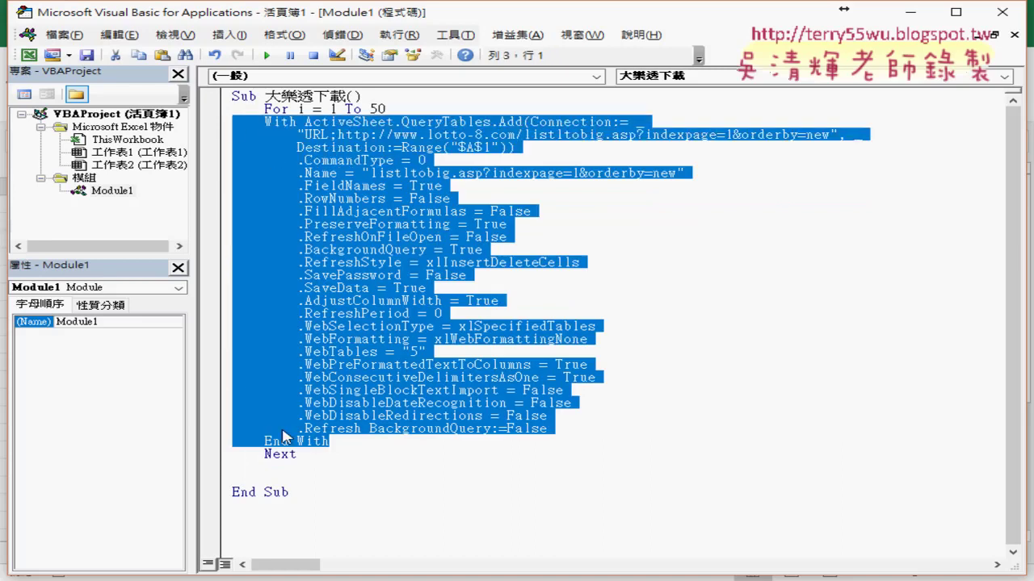
pyautogui.press('Tab')
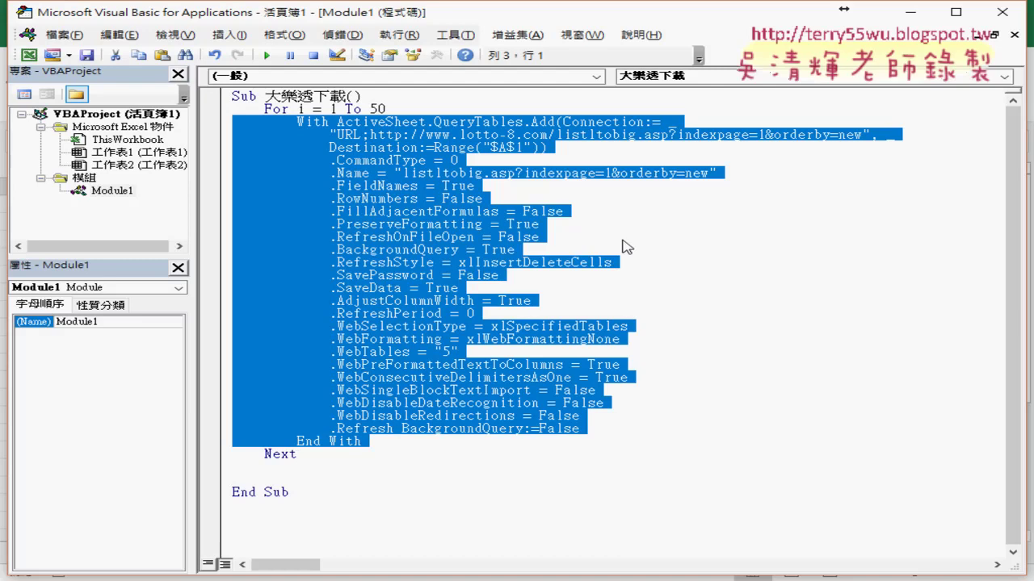
pyautogui.click(649, 160)
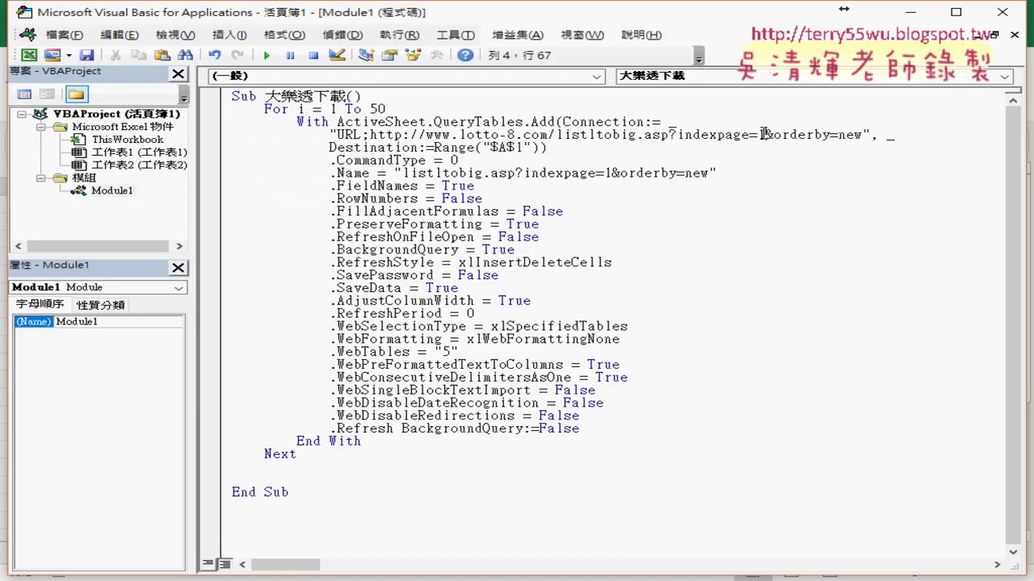
# Replace the page number 1 after indexpage= with " & i & ".
pyautogui.doubleClick(762, 134)
pyautogui.write('"')
pyautogui.write('"')
pyautogui.press('Left')
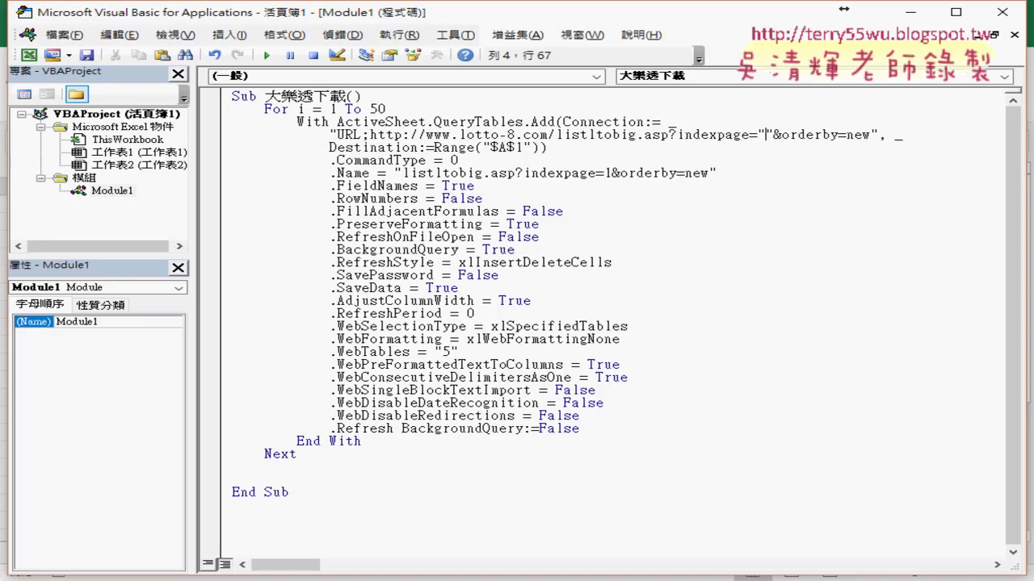
pyautogui.write('& i&')
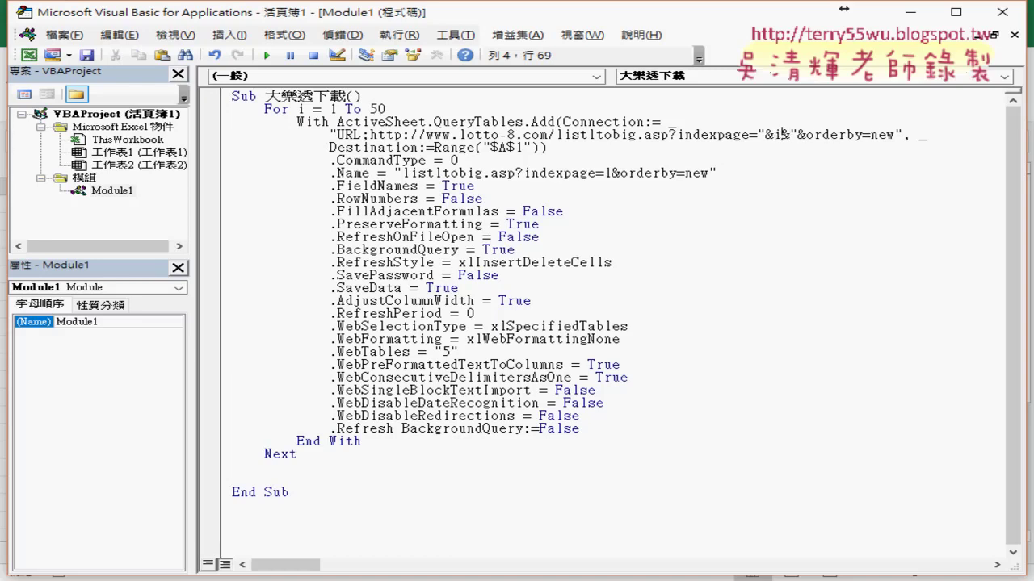
pyautogui.press('Left')
pyautogui.press('Left')
pyautogui.press('Left')
pyautogui.press('Right')
pyautogui.press('Right')
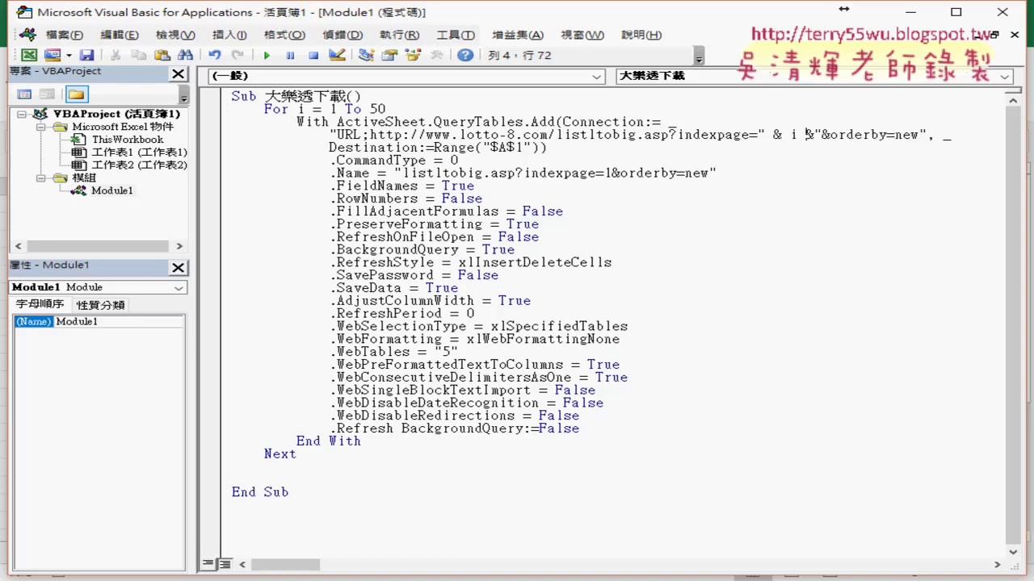
pyautogui.press('Right')
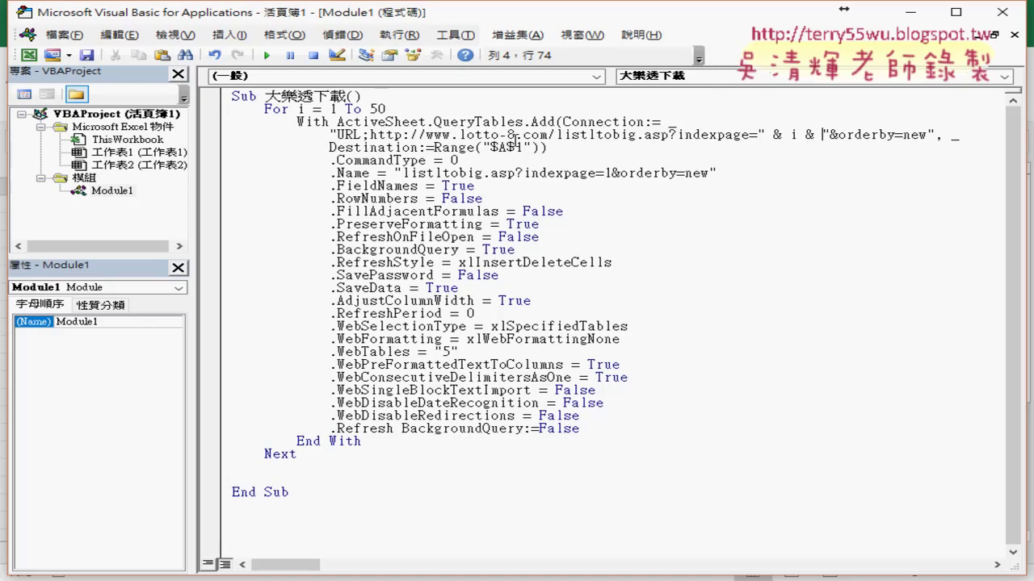
# Highlight the query's Destination:=Range("$A$1") argument.
pyautogui.moveTo(329, 148); pyautogui.dragTo(425, 150)
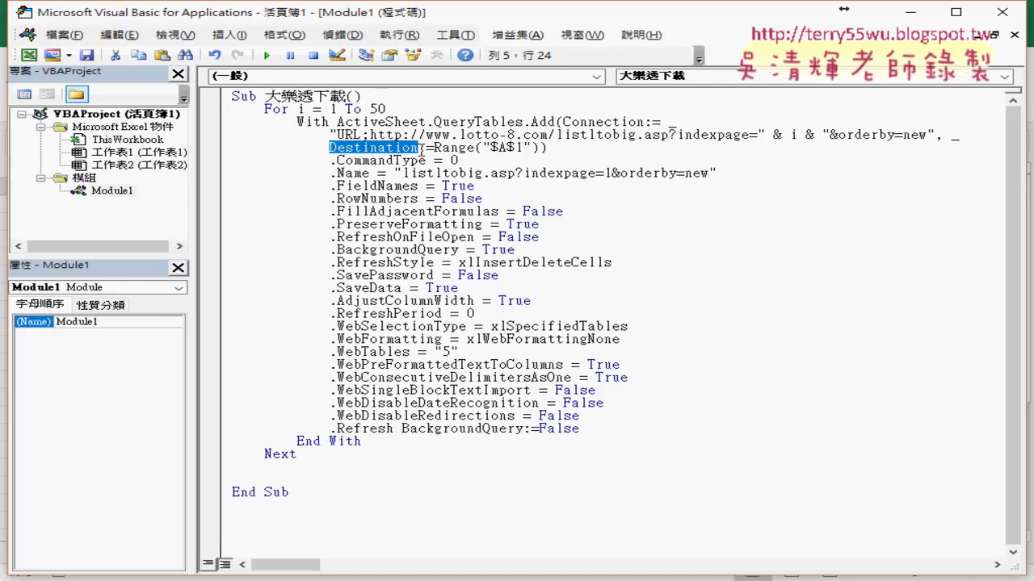
pyautogui.moveTo(426, 148)
pyautogui.mouseDown()
pyautogui.moveTo(435, 148)
pyautogui.moveTo(421, 153)
pyautogui.mouseUp()
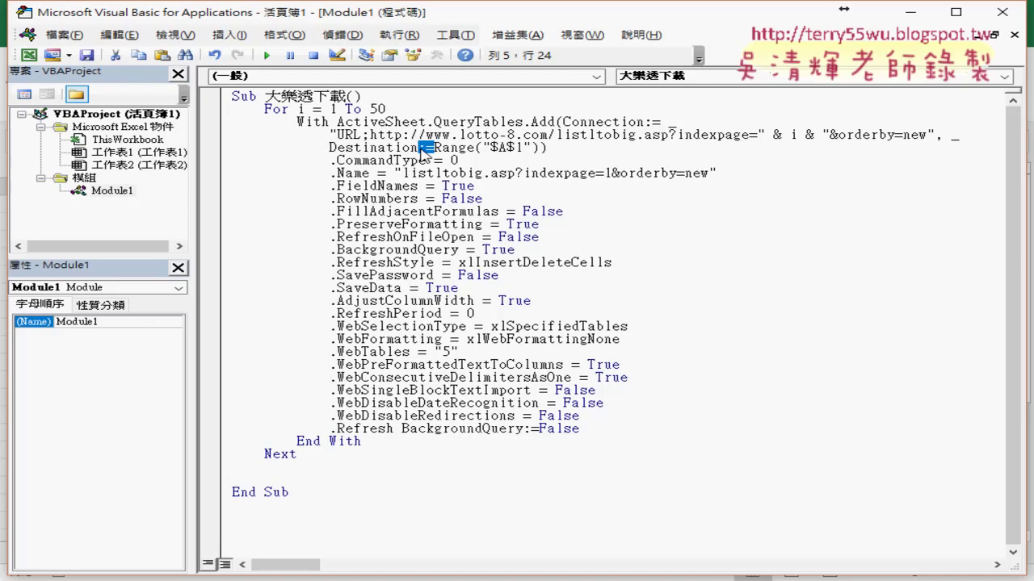
pyautogui.moveTo(434, 148); pyautogui.dragTo(538, 149)
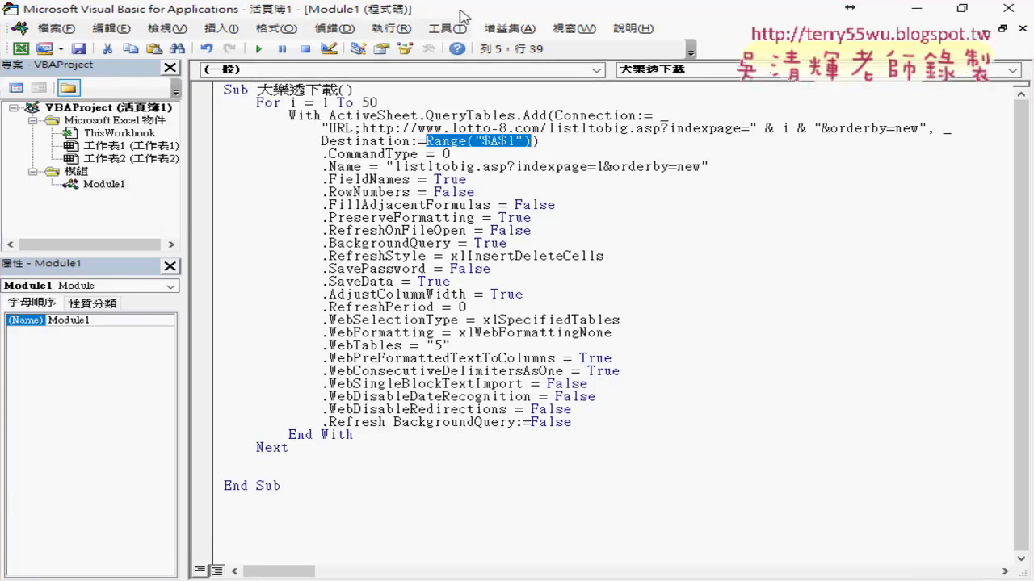
# Restore the VBA window and add a new blank worksheet, 工作表3, to the workbook.
pyautogui.doubleClick(462, 16)
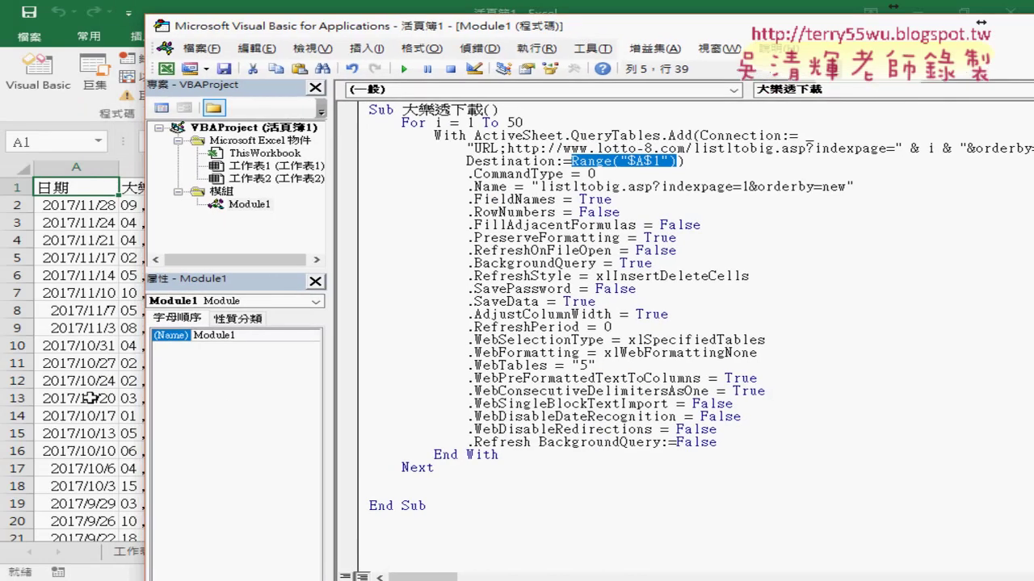
pyautogui.click(91, 398)
pyautogui.click(282, 552)
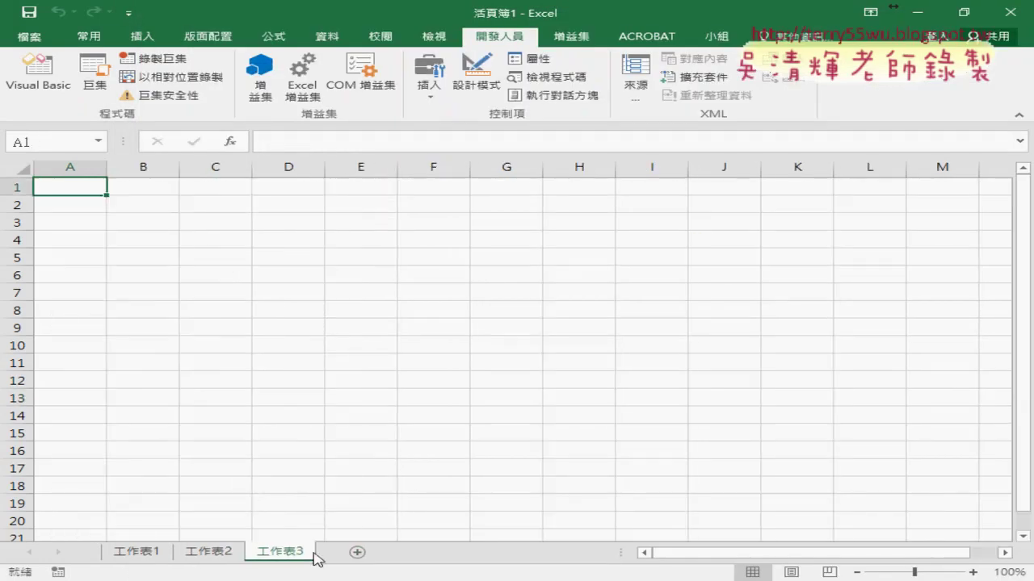
# Under For i = 1 To 50, add an indented line reading If Range("A1") = "" Then.
pyautogui.click(622, 500)
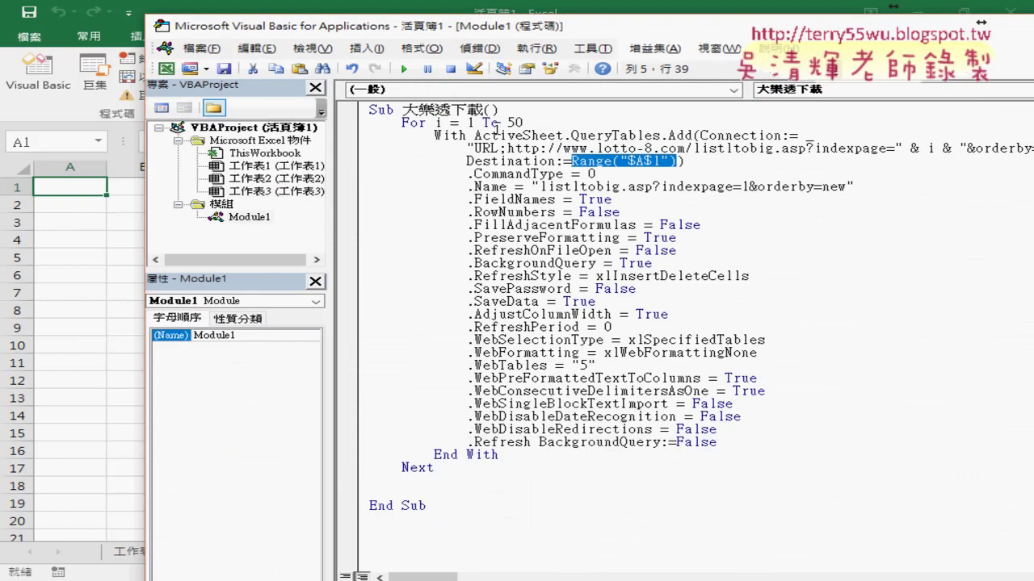
pyautogui.click(537, 127)
pyautogui.press('Return')
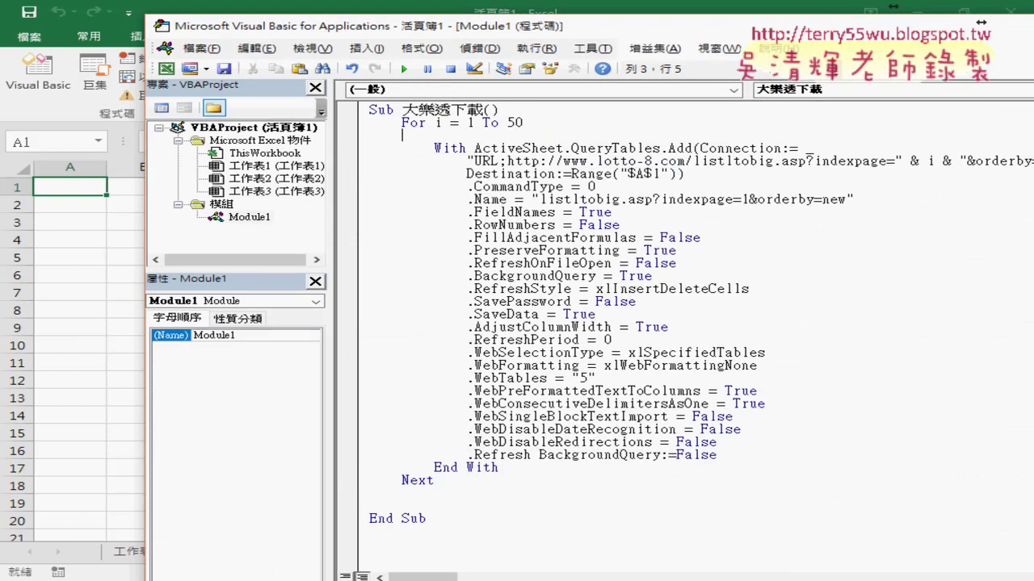
pyautogui.press('Tab')
pyautogui.write('i')
pyautogui.write('f')
pyautogui.write('ran')
pyautogui.write('ge(')
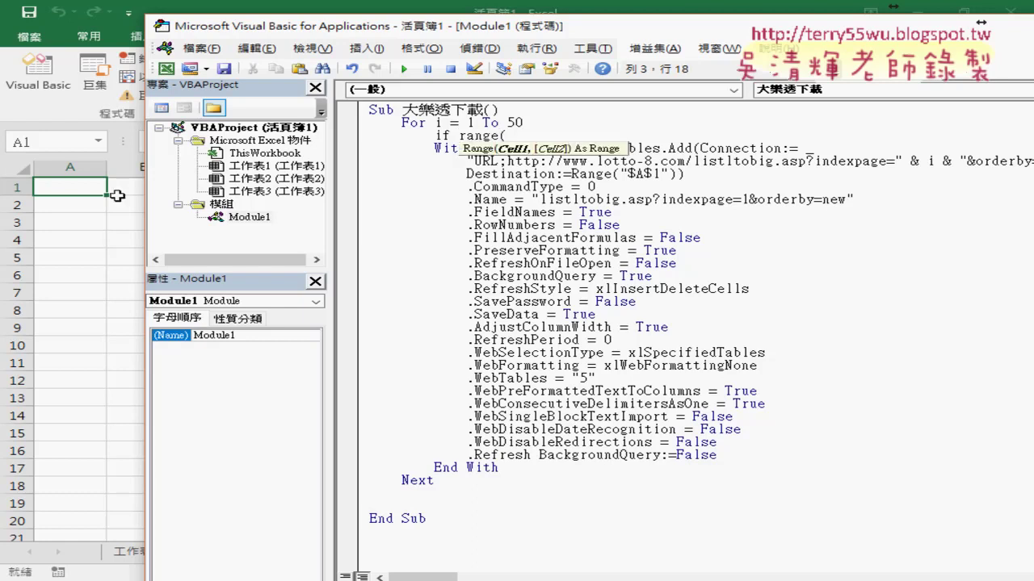
pyautogui.write('"A')
pyautogui.write('1")')
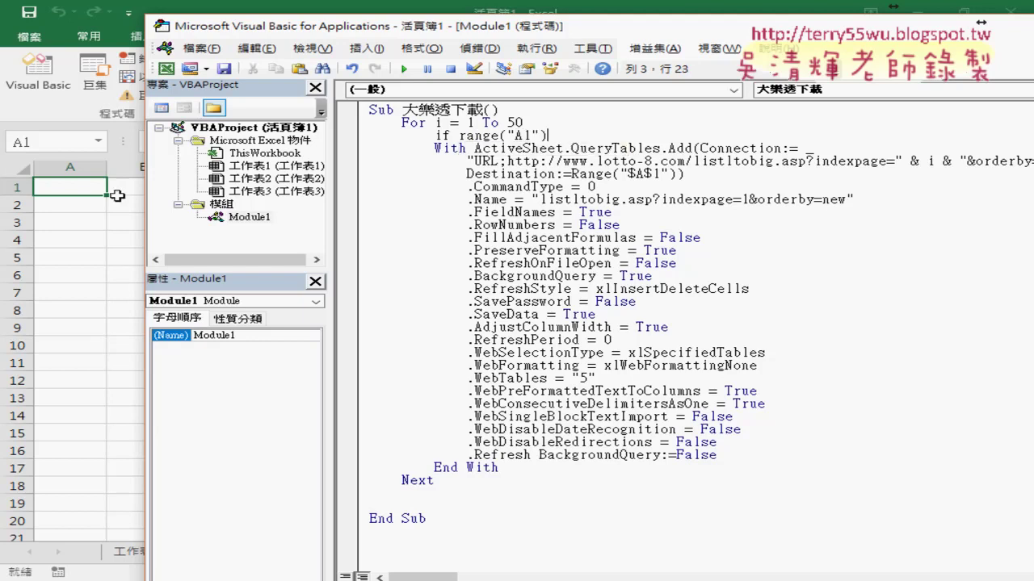
pyautogui.write('=""')
pyautogui.write(' the')
pyautogui.write('n')
pyautogui.press('Return')
pyautogui.press('Return')
# Add Else and End If lines to close the If block.
pyautogui.write('e')
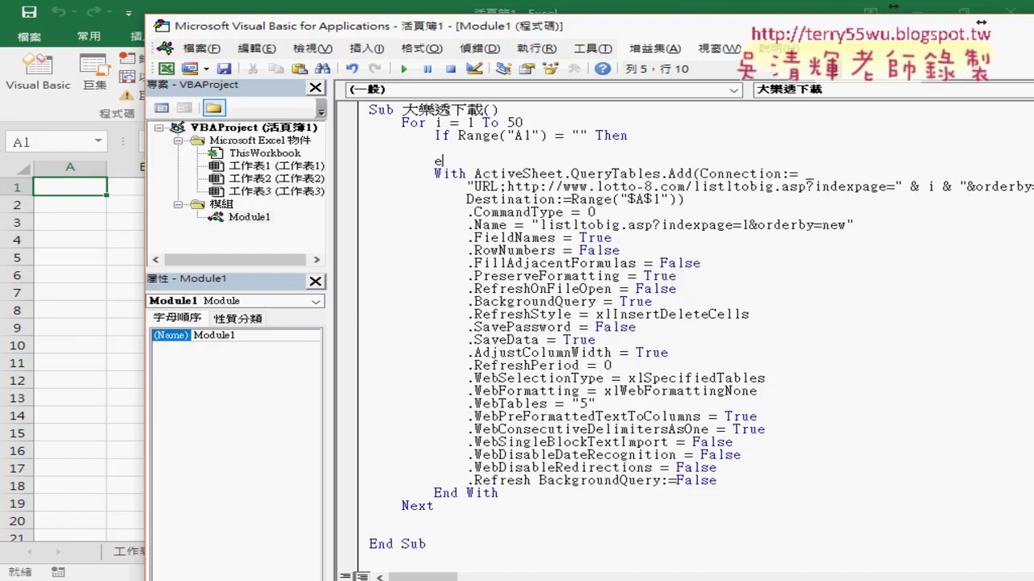
pyautogui.write('lse')
pyautogui.press('Return')
pyautogui.press('Return')
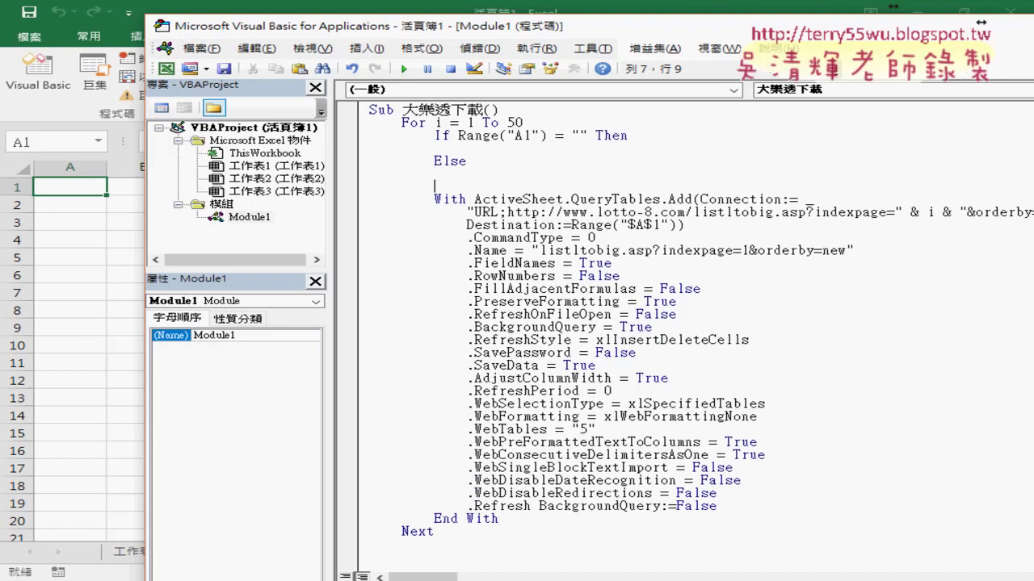
pyautogui.write('end i')
pyautogui.write('f')
pyautogui.click(434, 148)
pyautogui.moveTo(458, 135); pyautogui.dragTo(587, 135)
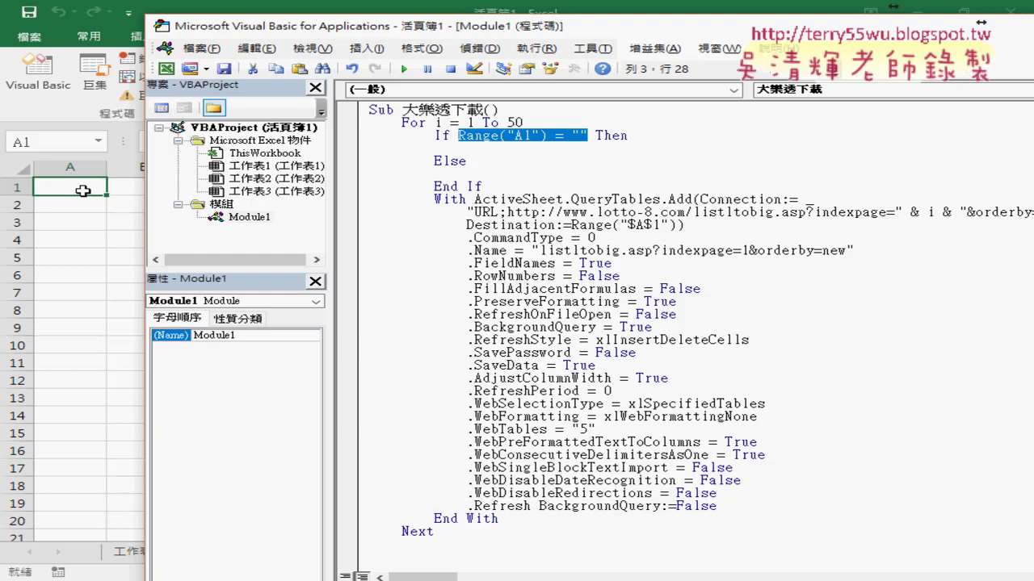
pyautogui.moveTo(661, 227); pyautogui.dragTo(653, 227)
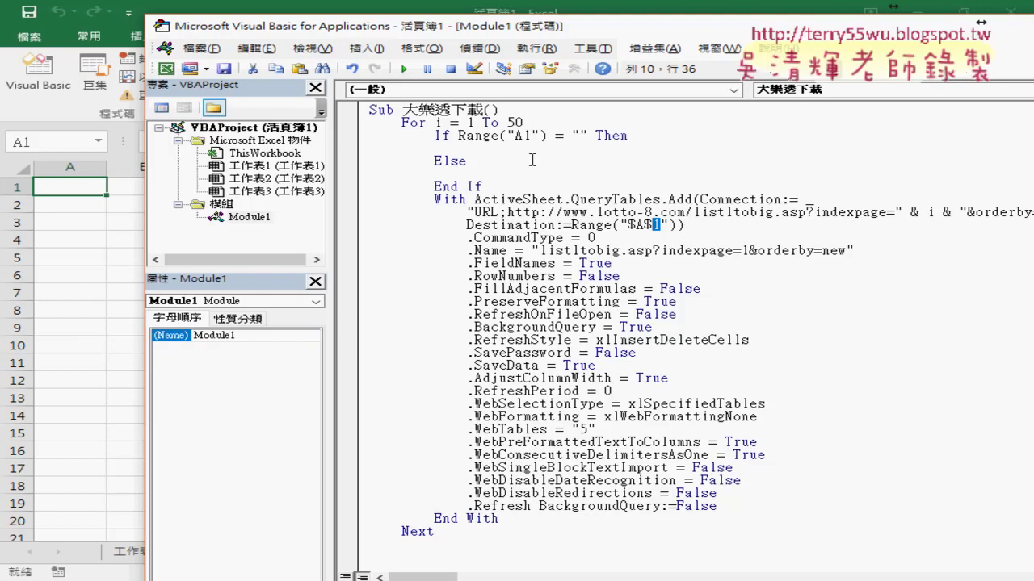
# Set r = 1 under the If line and begin an r= line under Else.
pyautogui.click(503, 149)
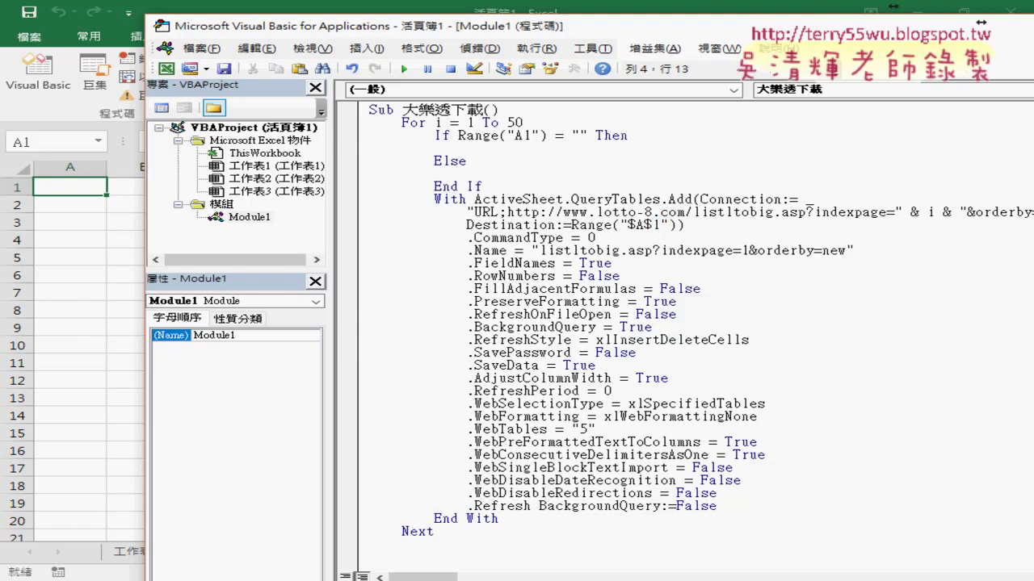
pyautogui.write('r')
pyautogui.write('=')
pyautogui.write('1')
pyautogui.click(553, 225)
pyautogui.doubleClick(469, 147)
pyautogui.doubleClick(656, 225)
pyautogui.click(490, 173)
pyautogui.write('r=')
pyautogui.write('ran')
# Clear the half-typed text, dismiss the compile error, and paste Range("A1") after r= under Else.
pyautogui.press('BackSpace')
pyautogui.press('BackSpace')
pyautogui.click(465, 143)
pyautogui.click(499, 359)
pyautogui.moveTo(459, 135); pyautogui.dragTo(547, 135)
pyautogui.hotkey('ctrl', 'c')
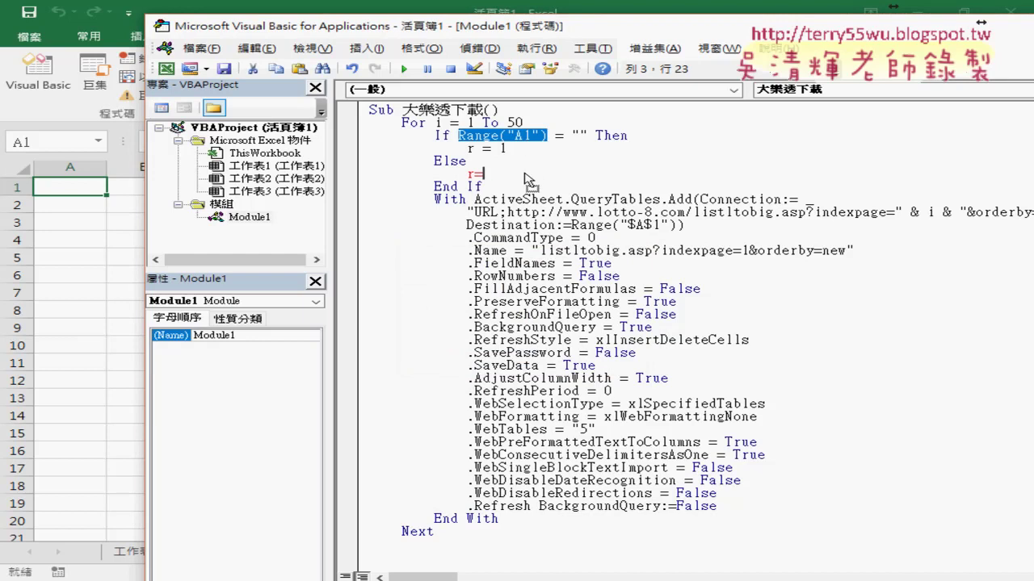
pyautogui.click(537, 174)
pyautogui.hotkey('ctrl', 'v')
# Complete the Else line as r = Range("A1").End(xlDown).Row + 1.
pyautogui.write('.')
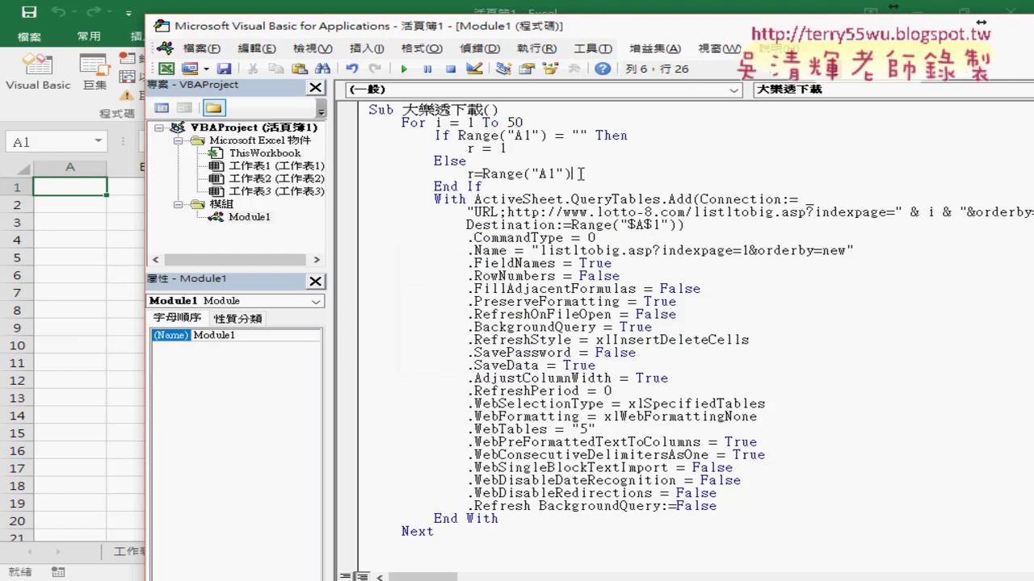
pyautogui.write('e')
pyautogui.press('Down')
pyautogui.write('(')
pyautogui.press('Down')
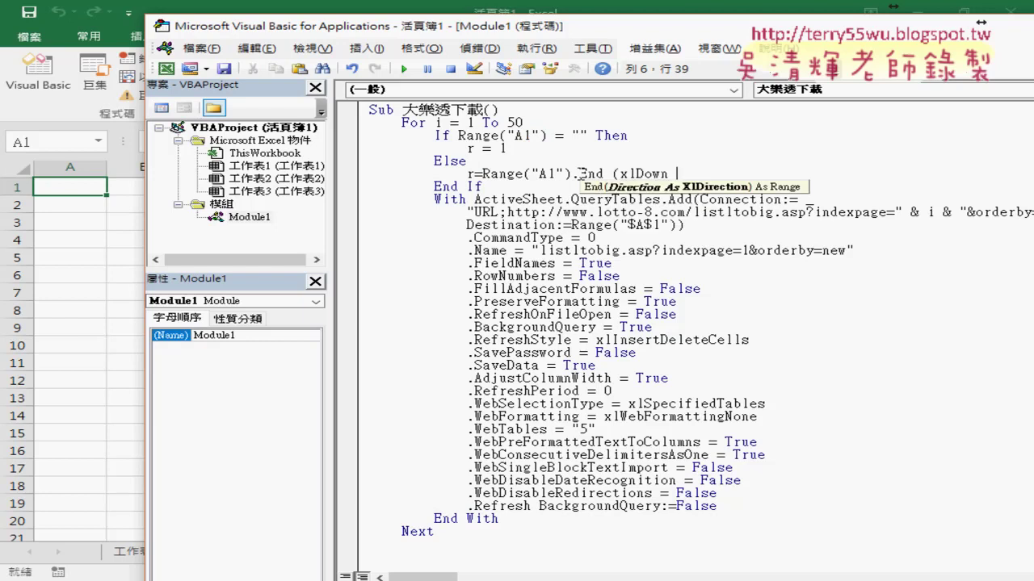
pyautogui.write(').')
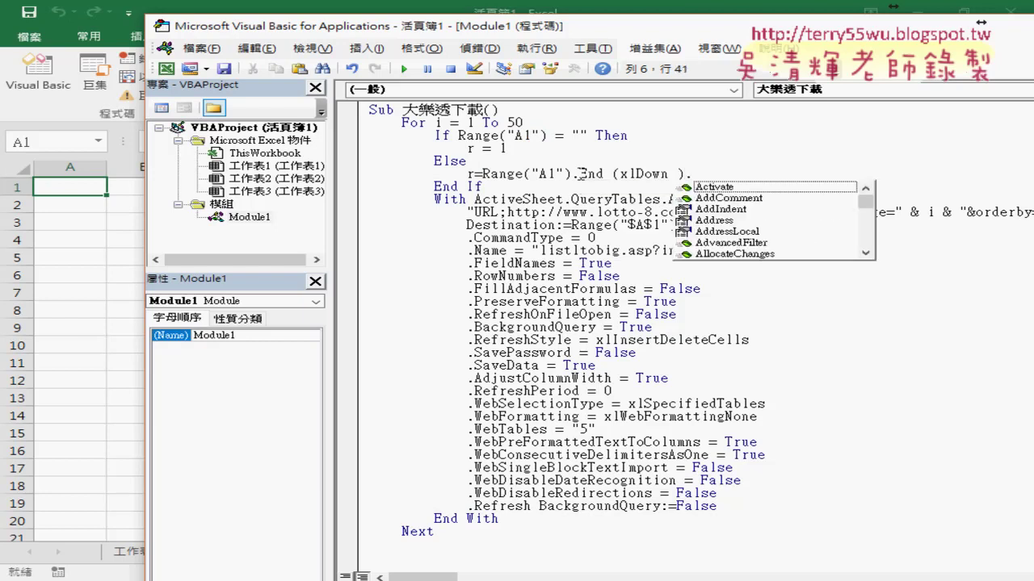
pyautogui.write('row')
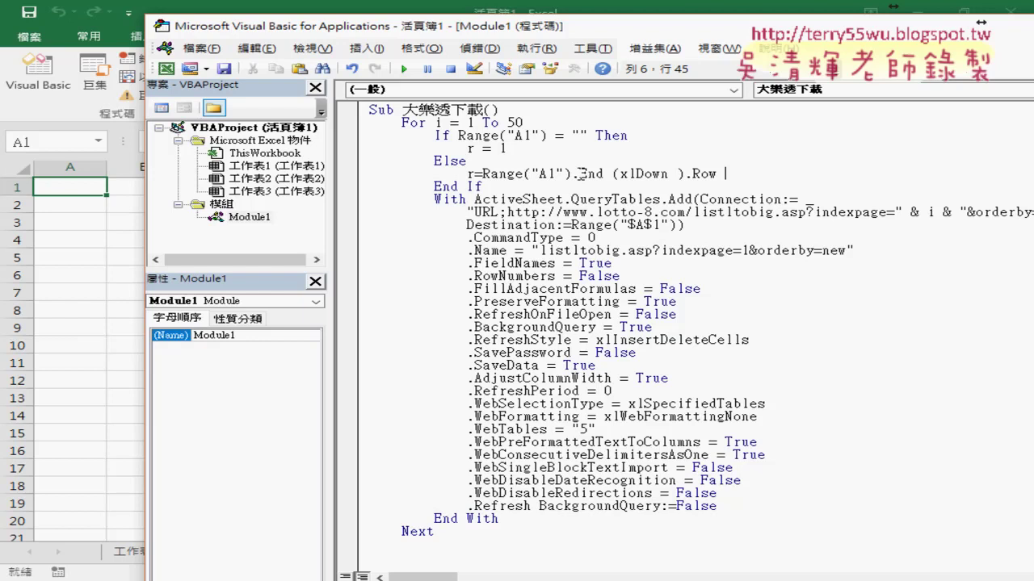
pyautogui.write('+1')
pyautogui.moveTo(492, 186)
pyautogui.mouseDown()
pyautogui.moveTo(446, 187)
pyautogui.moveTo(344, 139)
pyautogui.mouseUp()
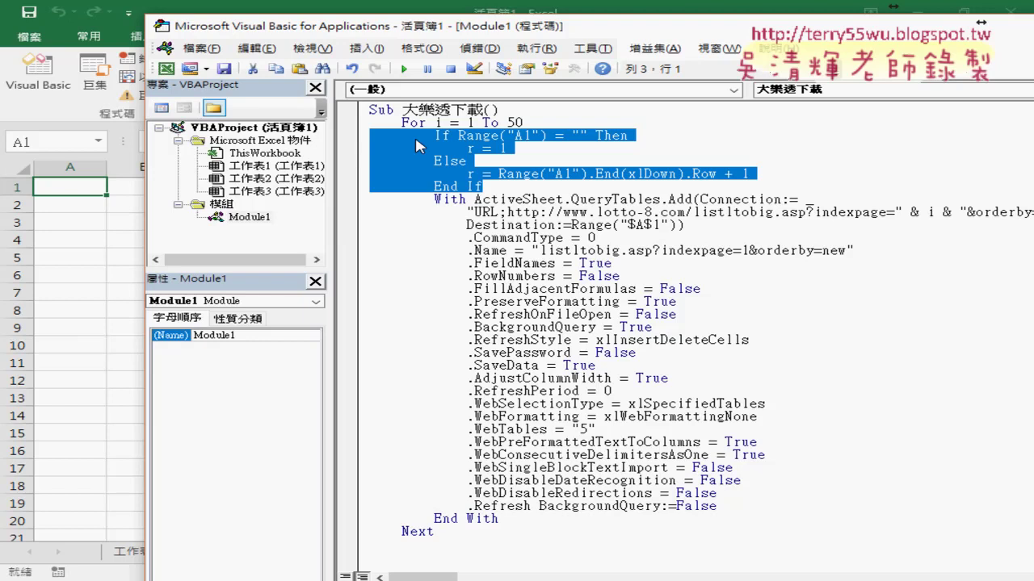
# Insert comment lines '1. under the Sub line, '2. above the If, and '3. after End If.
pyautogui.moveTo(525, 122); pyautogui.dragTo(403, 122)
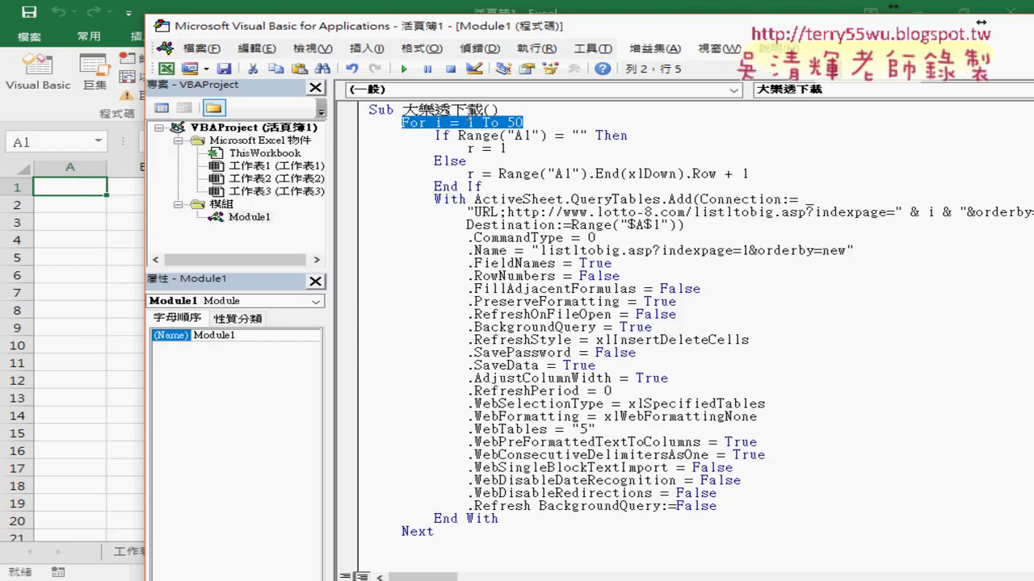
pyautogui.click(509, 110)
pyautogui.press('Return')
pyautogui.press('Tab')
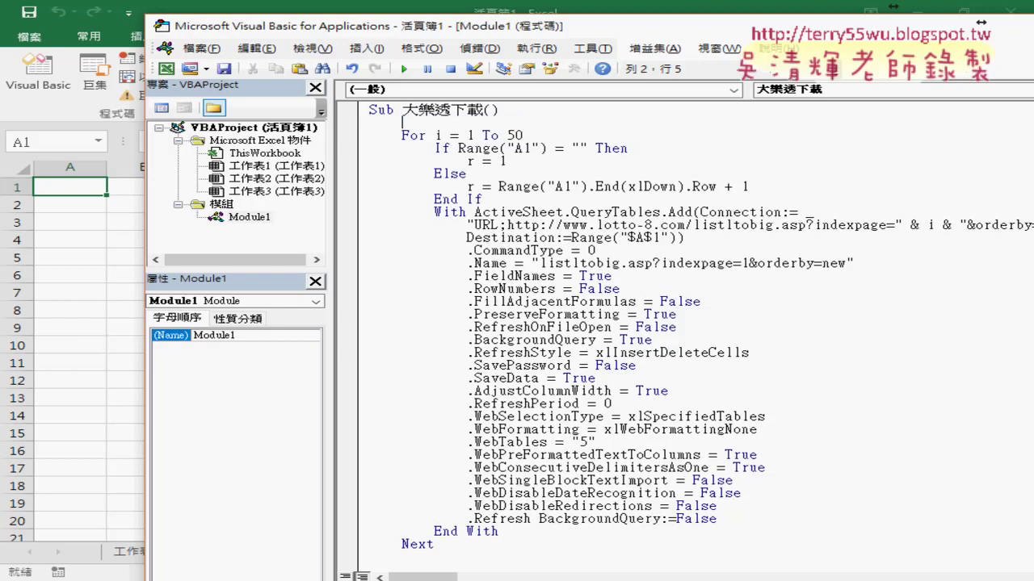
pyautogui.write("'1.")
pyautogui.press('Down')
pyautogui.press('Down')
pyautogui.press('Right')
pyautogui.press('Return')
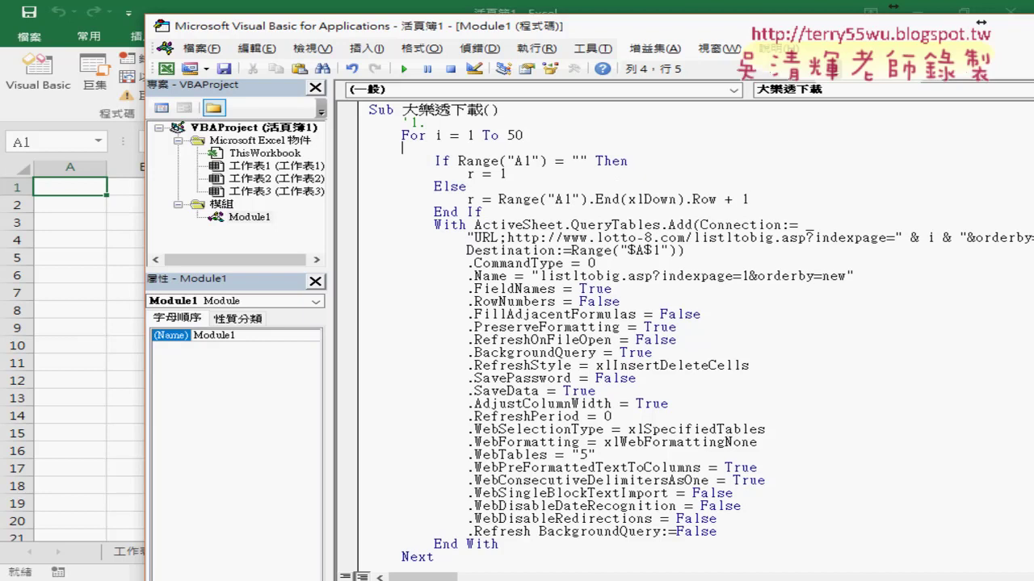
pyautogui.press('Up')
pyautogui.write("'2.")
pyautogui.click(502, 212)
pyautogui.press('Return')
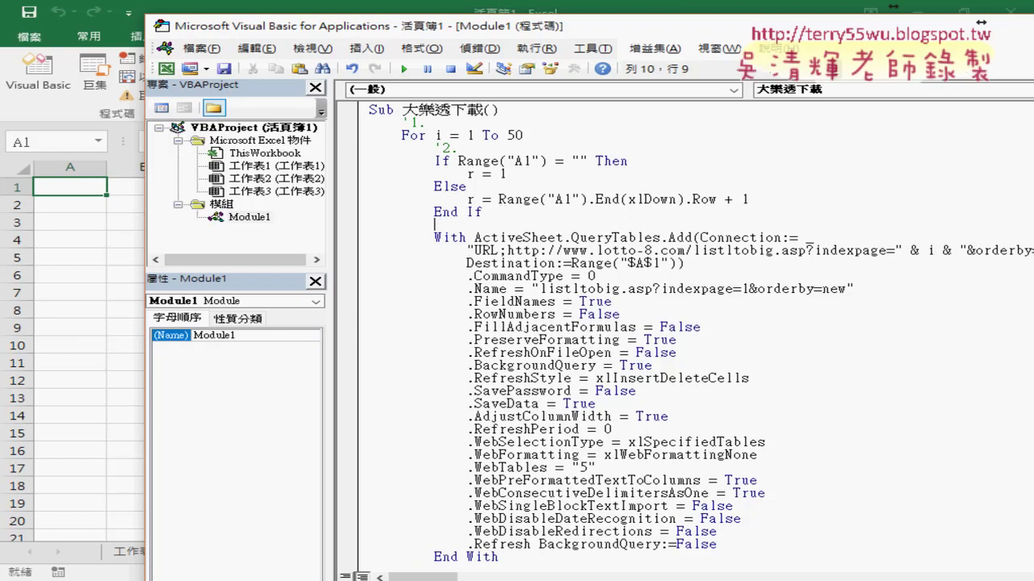
pyautogui.write("'3.")
# Try replacing the row 1 in $A$1 with " & r, then undo the change.
pyautogui.doubleClick(659, 264)
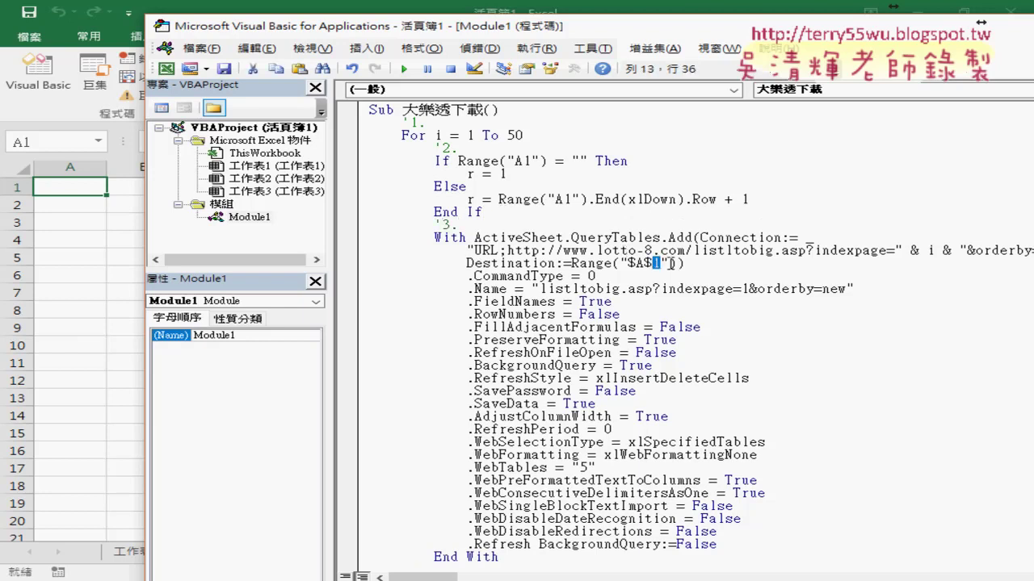
pyautogui.press('Delete')
pyautogui.write('" ')
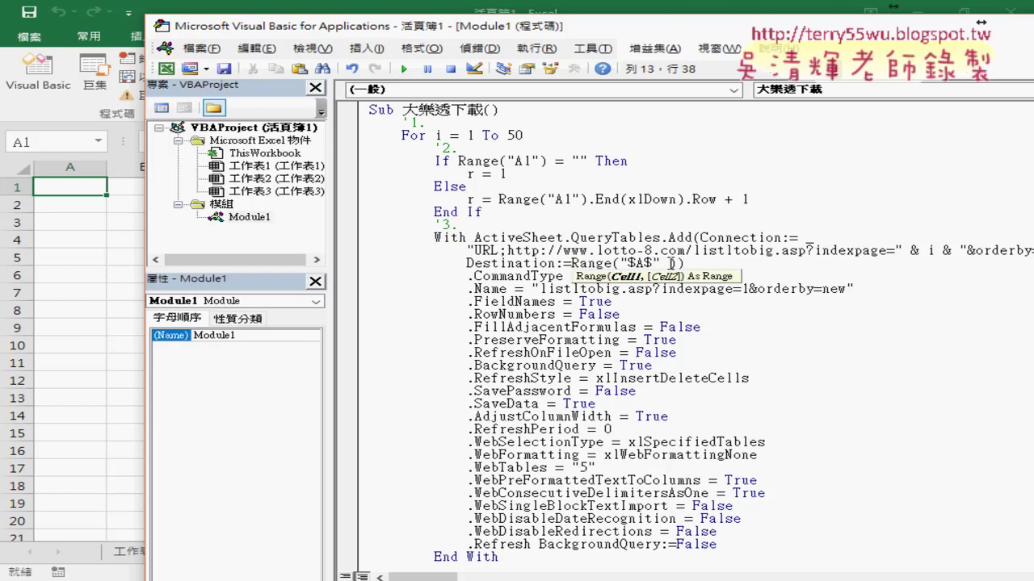
pyautogui.write('& r')
pyautogui.press('Down')
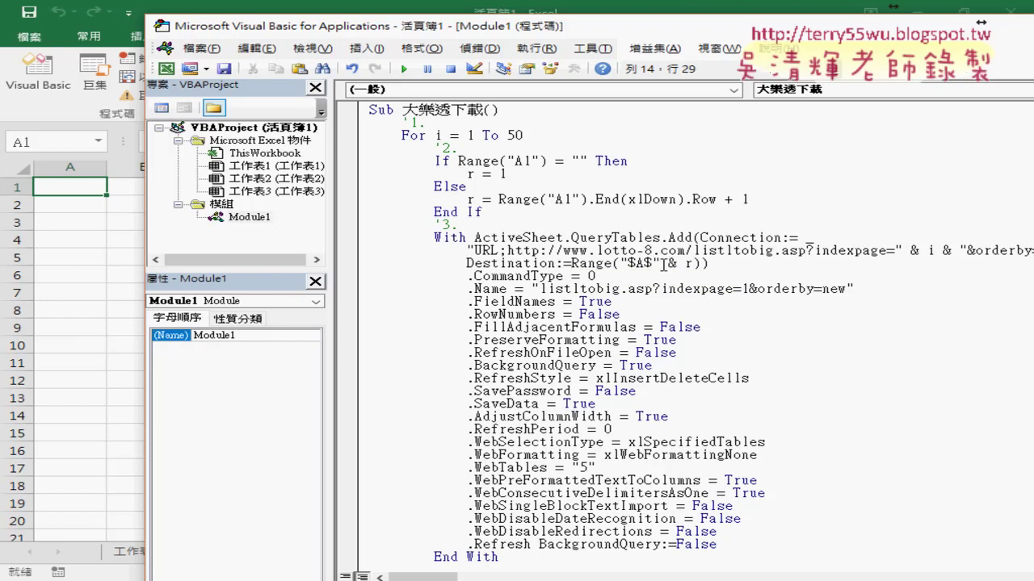
pyautogui.moveTo(660, 263); pyautogui.dragTo(693, 264)
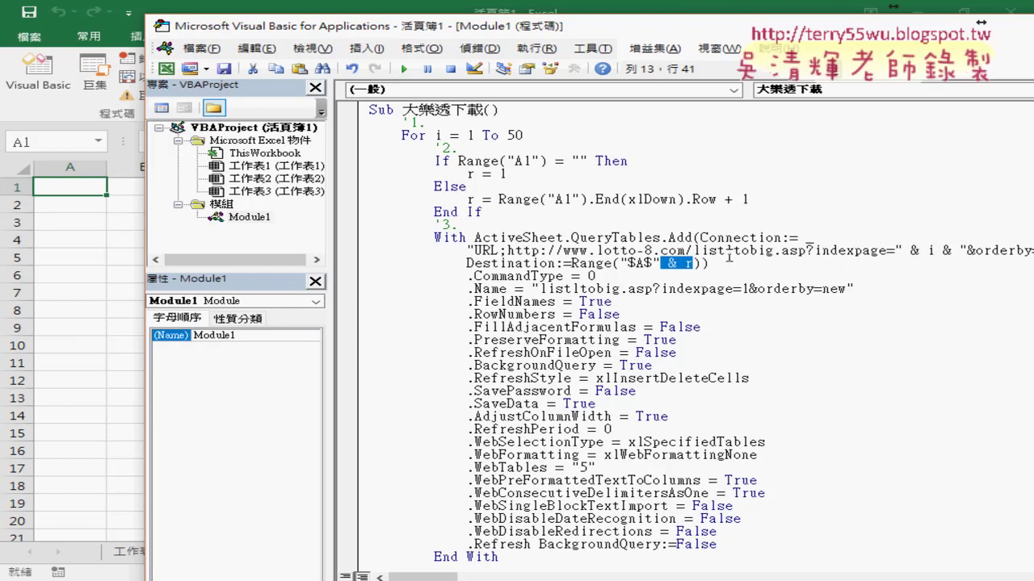
pyautogui.hotkey('ctrl', 'z')
pyautogui.hotkey('ctrl', 'z')
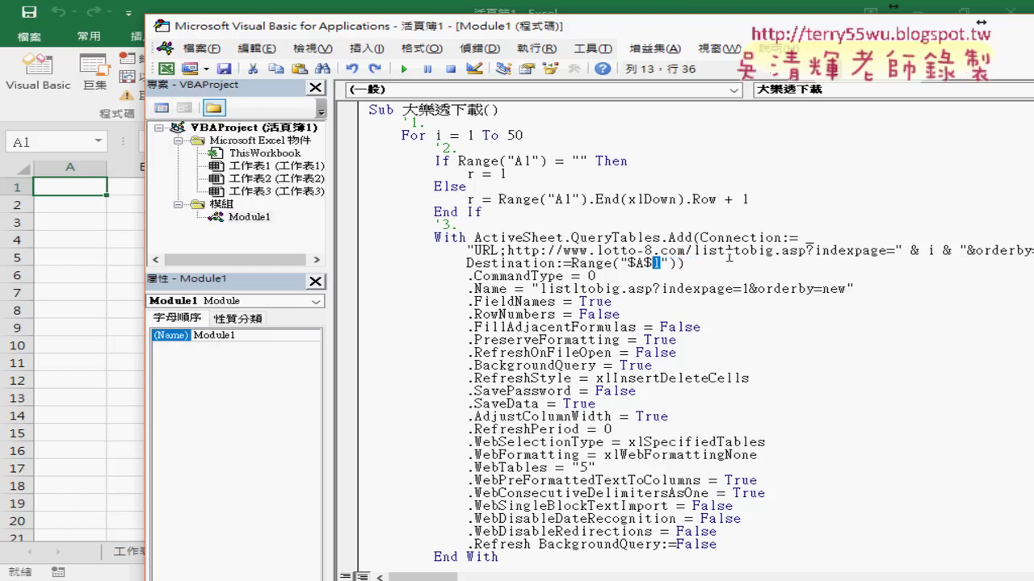
# Widen the code pane, highlight the connection URL, and reselect the row 1 in Range("$A$1").
pyautogui.press('Right')
pyautogui.hotkey('shift', 'Right')
pyautogui.moveTo(629, 264); pyautogui.dragTo(660, 264)
pyautogui.press('Right')
pyautogui.hotkey('shift', 'Left')
pyautogui.moveTo(331, 293); pyautogui.dragTo(241, 292)
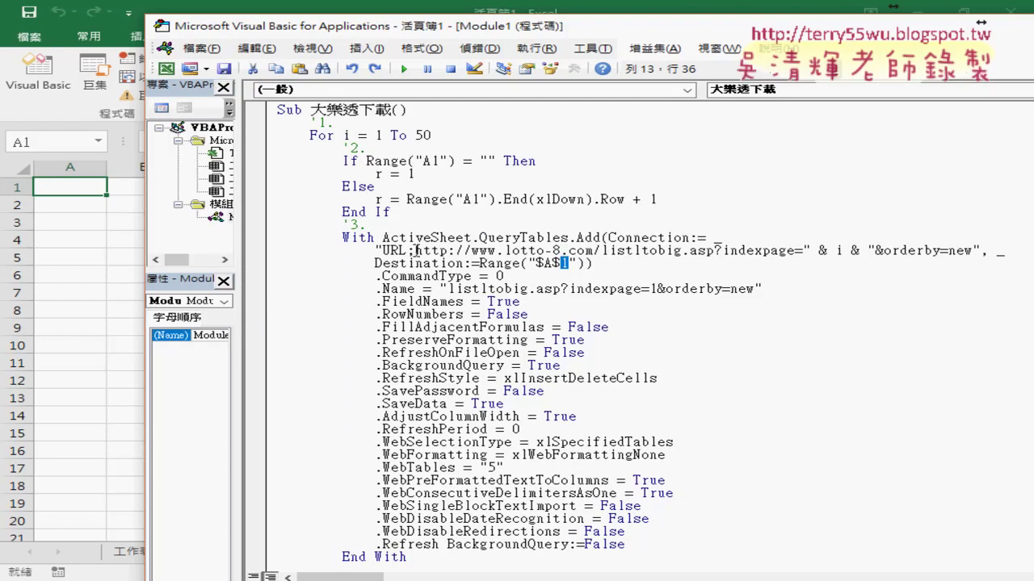
pyautogui.moveTo(382, 251); pyautogui.dragTo(972, 252)
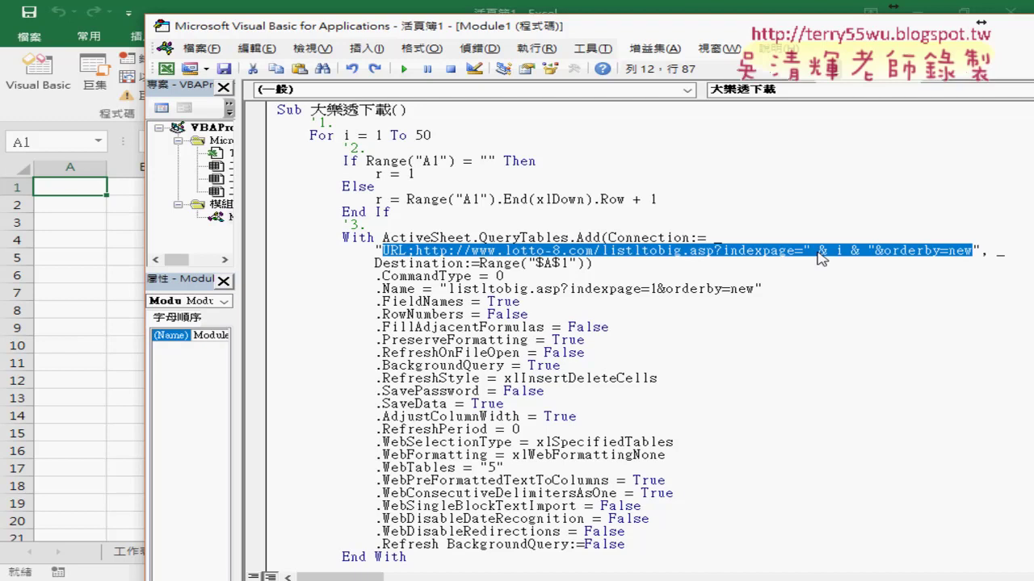
pyautogui.doubleClick(566, 264)
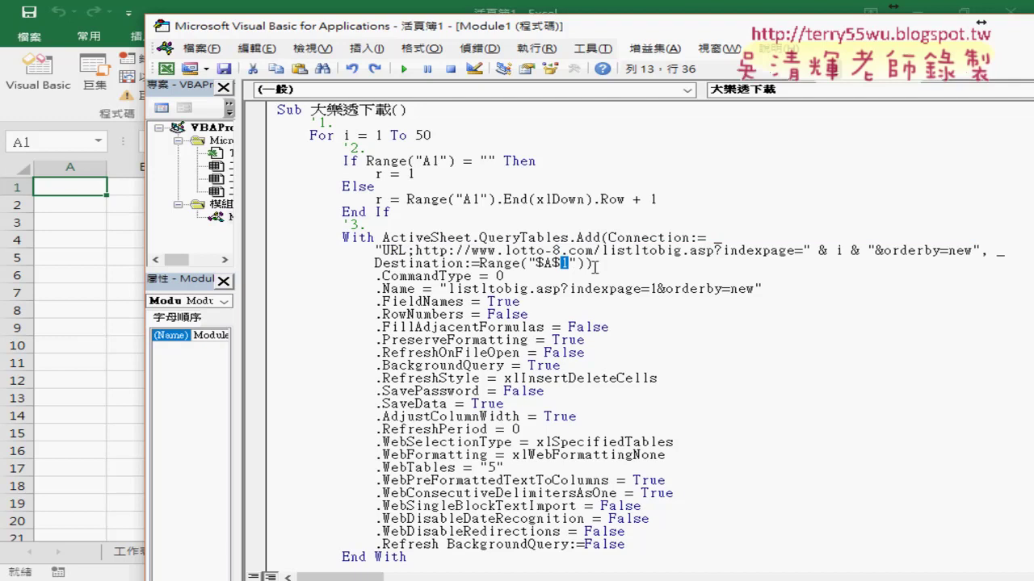
# Replace the 1 with " & r so the destination reads Range("$A$" & r).
pyautogui.write('"')
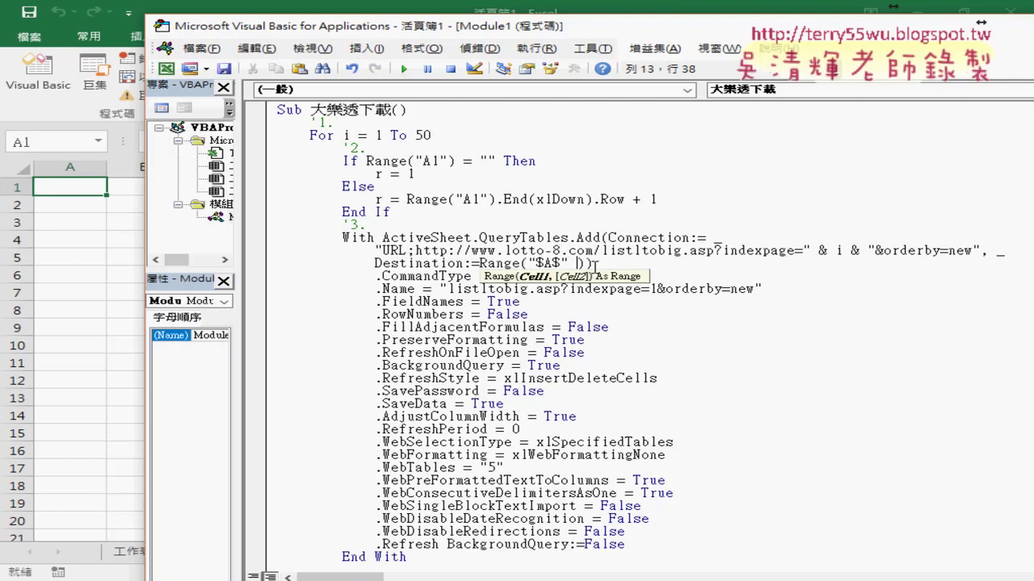
pyautogui.write(' & ')
pyautogui.write('r')
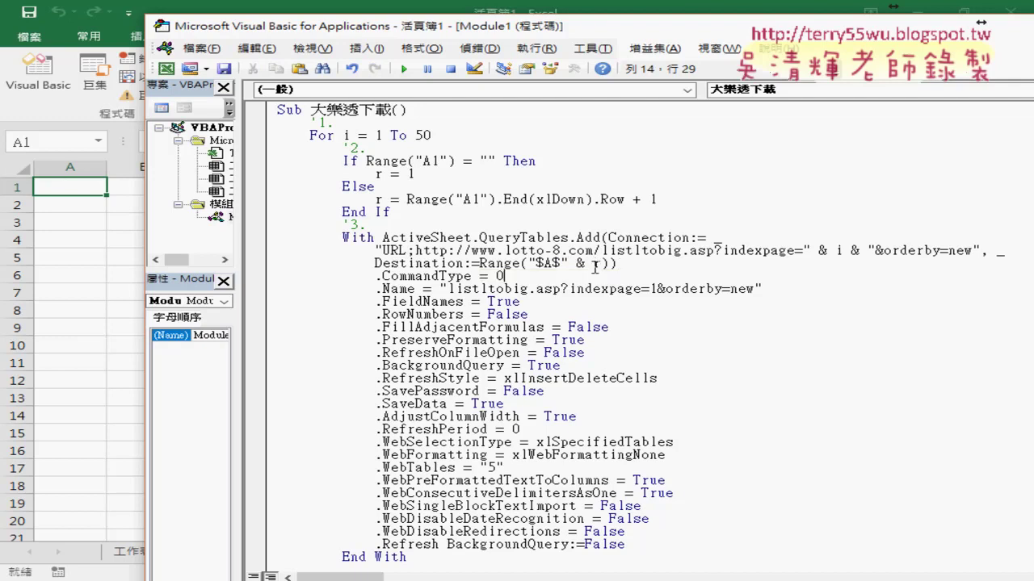
pyautogui.moveTo(602, 263); pyautogui.dragTo(576, 263)
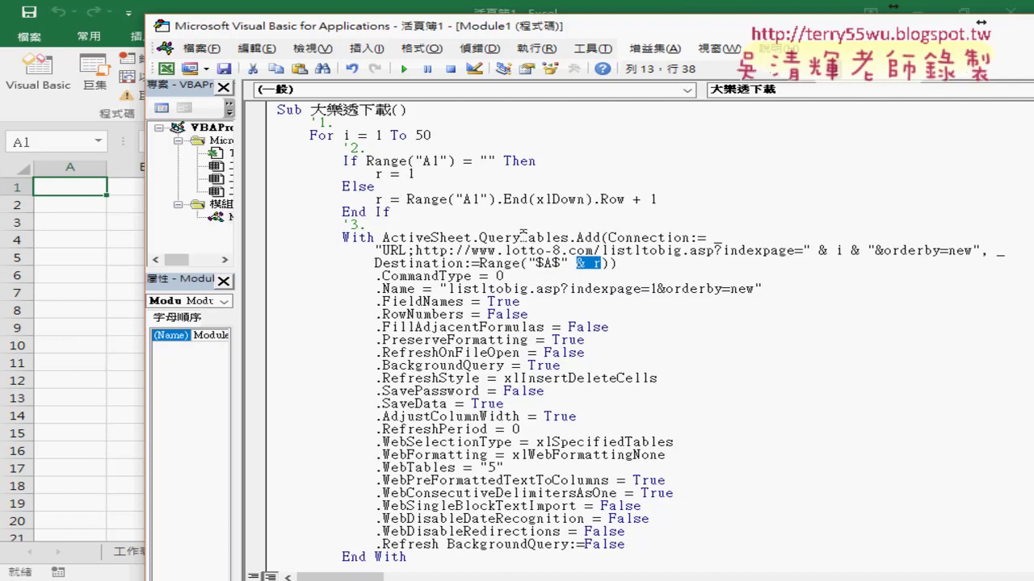
pyautogui.moveTo(419, 175); pyautogui.dragTo(408, 174)
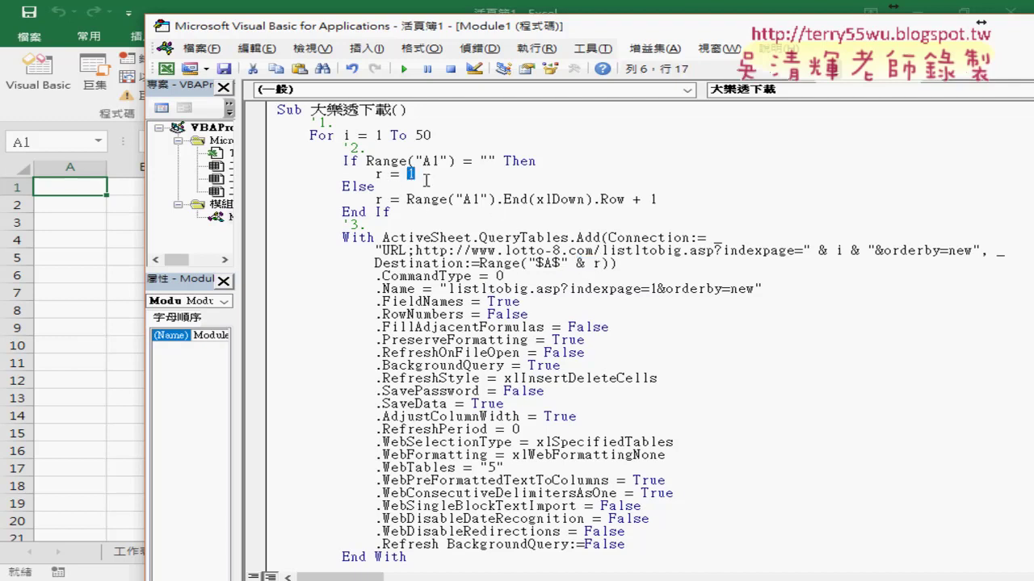
pyautogui.moveTo(585, 263); pyautogui.dragTo(576, 263)
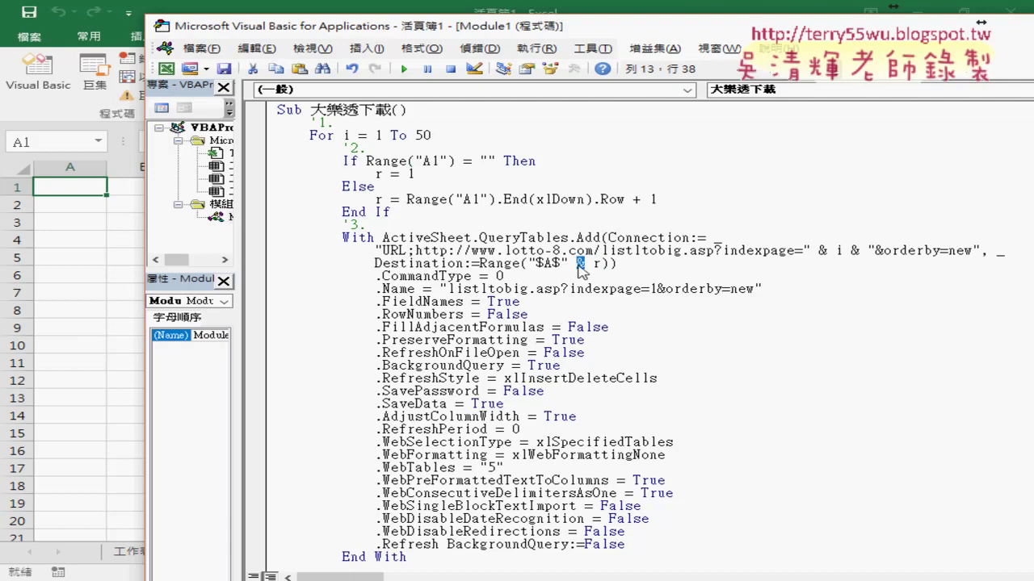
# Annotate with the pen how r's value 1 joins $A$, then clear the drawings.
pyautogui.moveTo(419, 167)
pyautogui.mouseDown()
pyautogui.moveTo(568, 230)
pyautogui.moveTo(592, 208)
pyautogui.mouseUp()
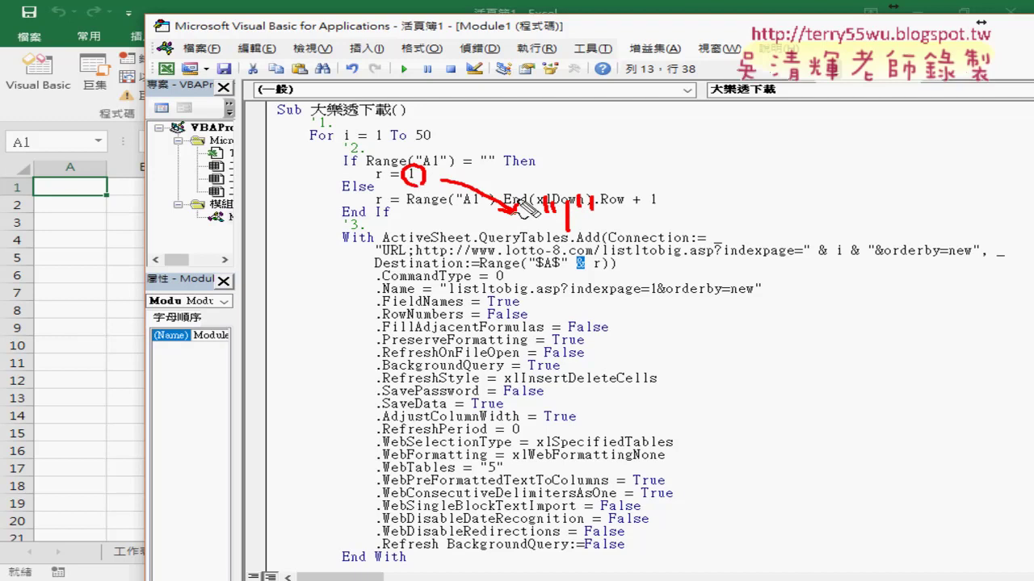
pyautogui.moveTo(573, 274); pyautogui.dragTo(584, 275)
pyautogui.moveTo(554, 234)
pyautogui.mouseDown()
pyautogui.moveTo(585, 234)
pyautogui.moveTo(570, 234)
pyautogui.mouseUp()
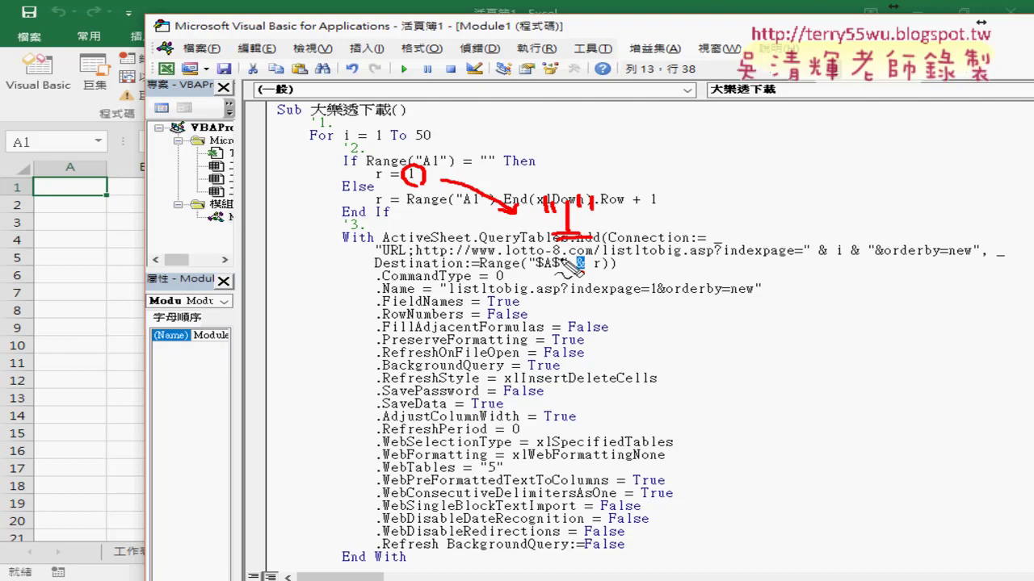
pyautogui.moveTo(557, 258); pyautogui.dragTo(560, 265)
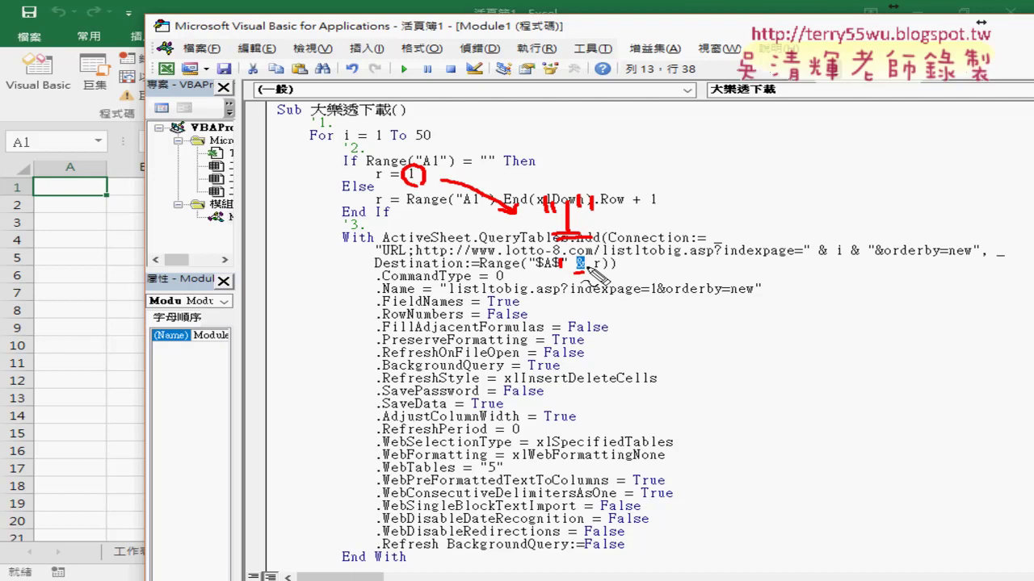
pyautogui.press('Escape')
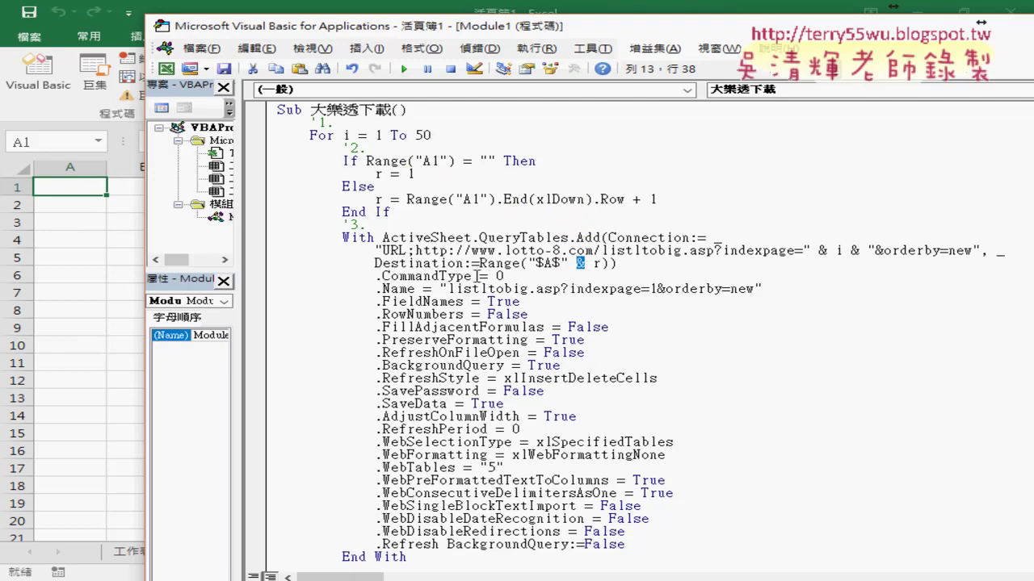
# Reposition and lengthen the VBA editor window, placing the cursor inside the macro.
pyautogui.moveTo(453, 32); pyautogui.dragTo(571, 56)
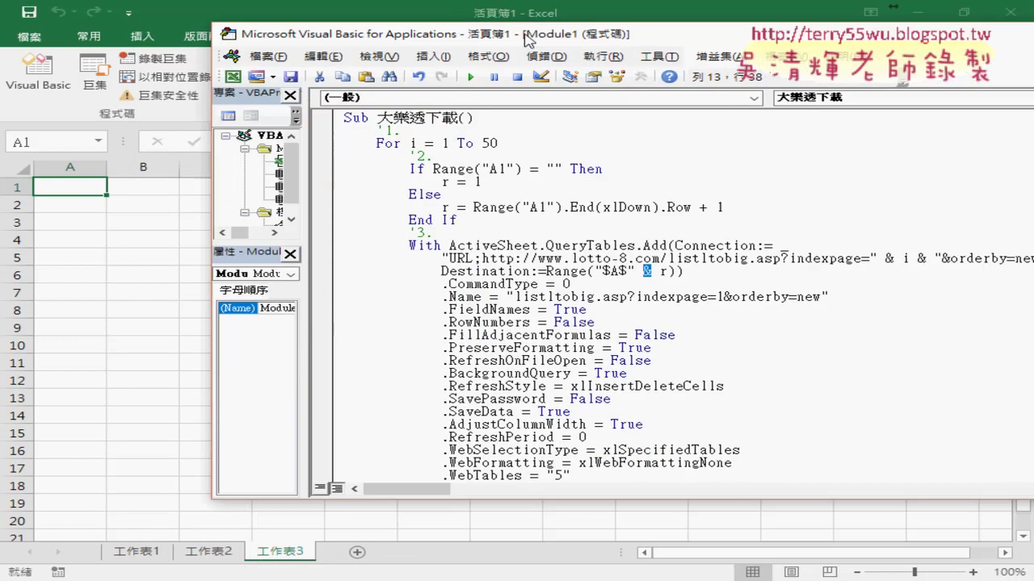
pyautogui.moveTo(572, 55); pyautogui.dragTo(507, 30)
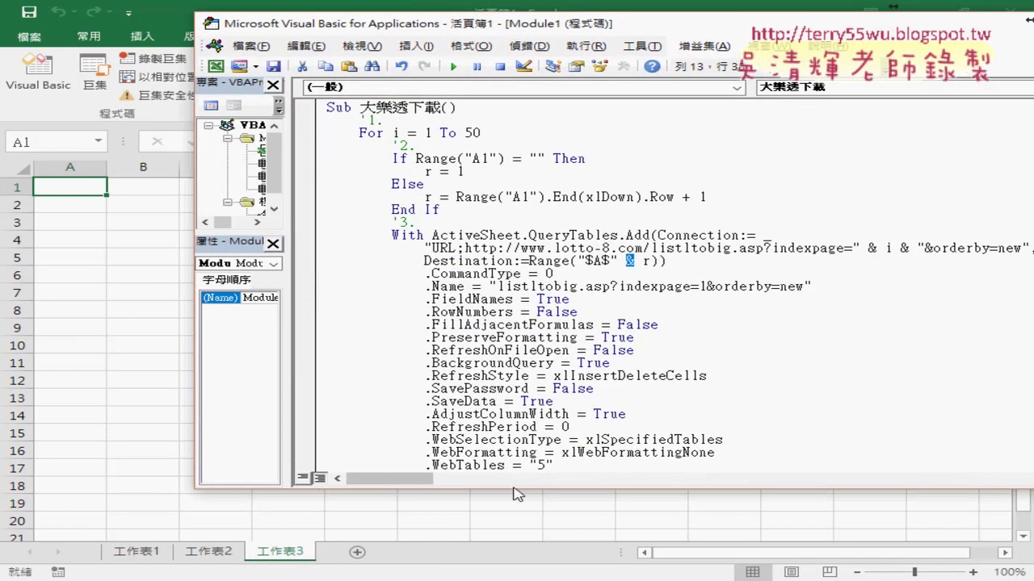
pyautogui.moveTo(518, 489); pyautogui.dragTo(518, 502)
pyautogui.click(456, 210)
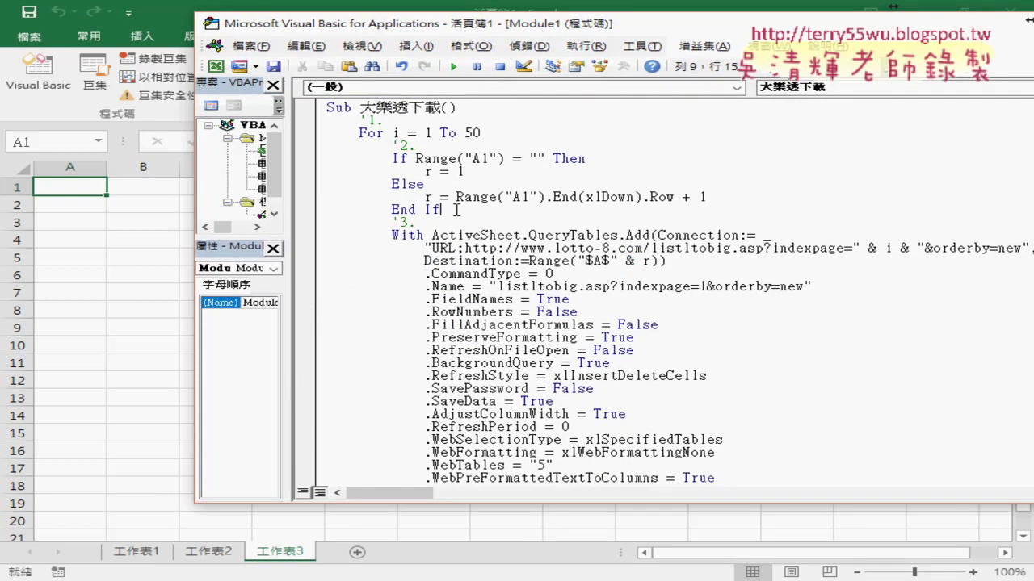
# Step through the macro with F8 until .CommandType = 0 raises run-time error 5.
pyautogui.press('F8')
pyautogui.press('F8')
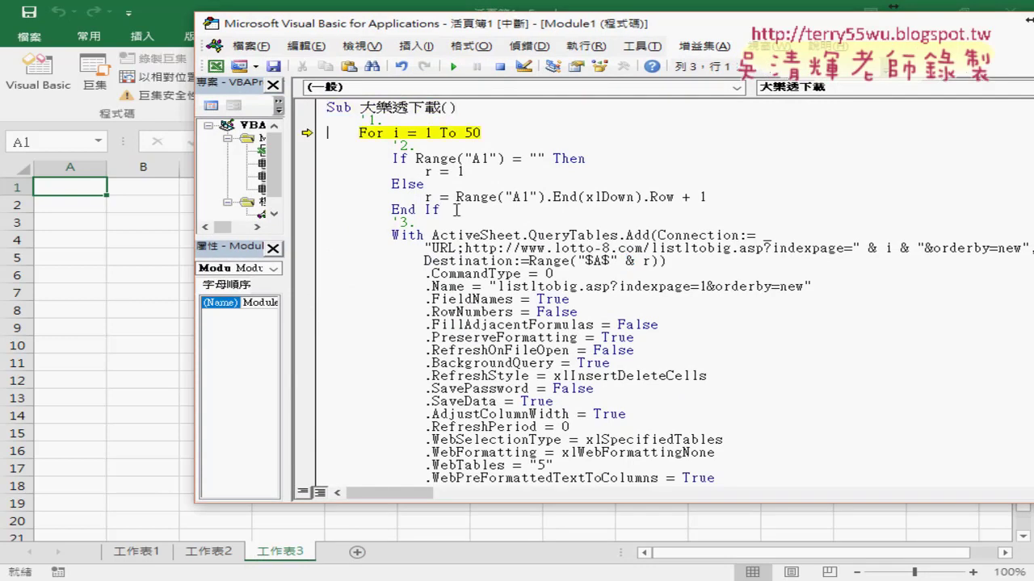
pyautogui.press('F8')
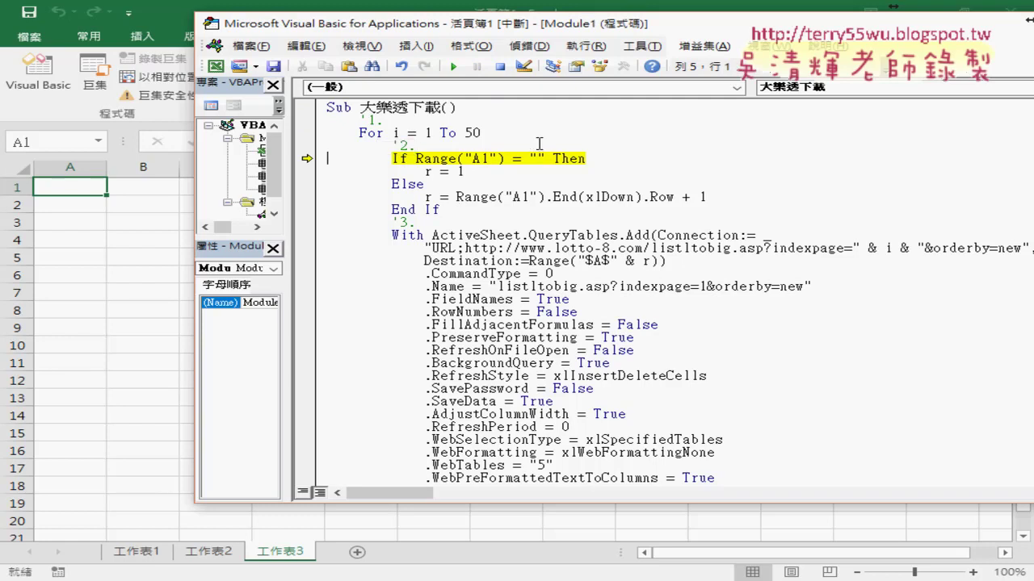
pyautogui.press('F8')
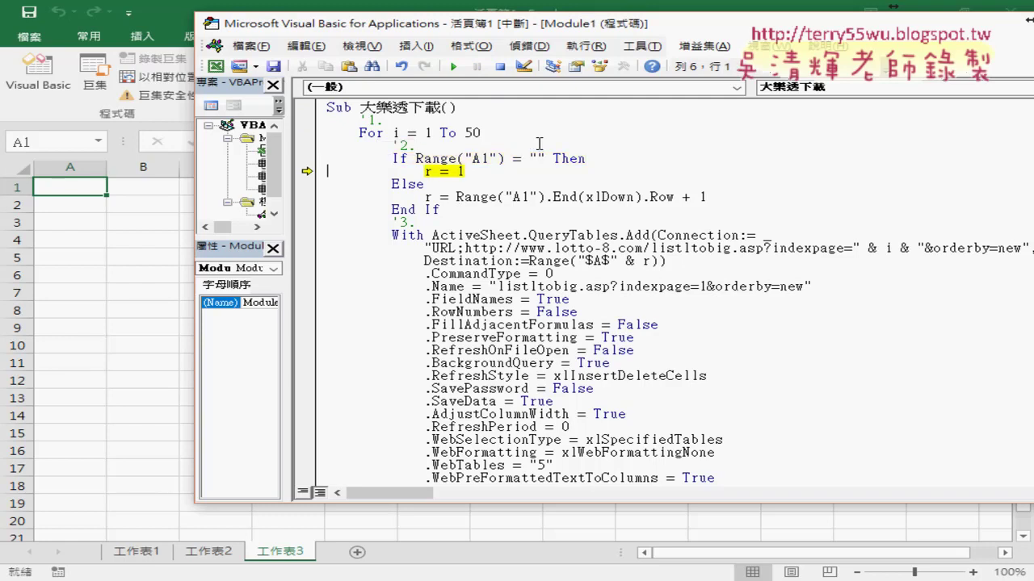
pyautogui.press('F8')
pyautogui.press('F8')
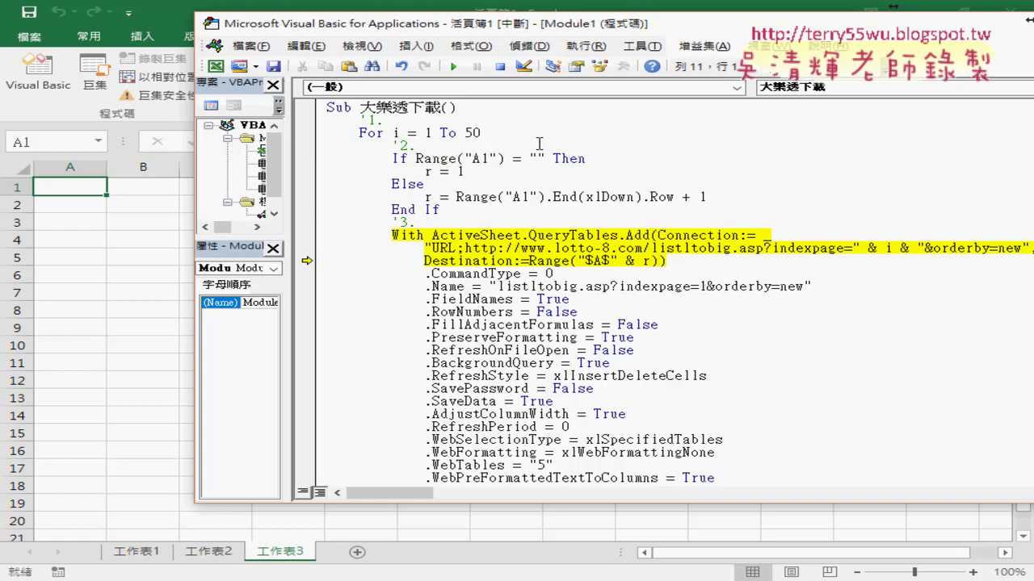
pyautogui.moveTo(397, 133)
pyautogui.moveTo(430, 174)
pyautogui.moveTo(888, 248)
pyautogui.moveTo(646, 261)
pyautogui.scroll(-2, 647, 260)
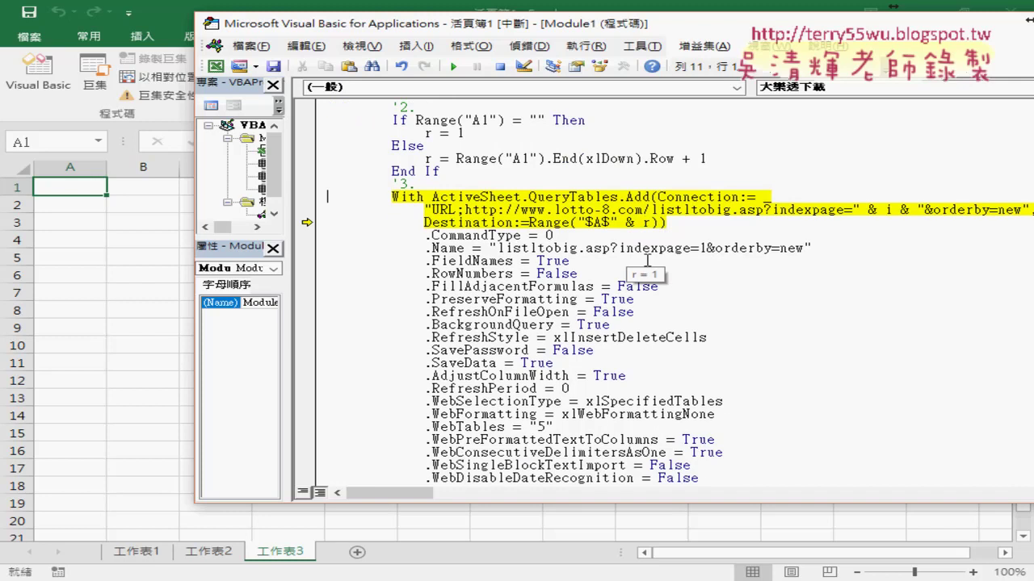
pyautogui.press('F8')
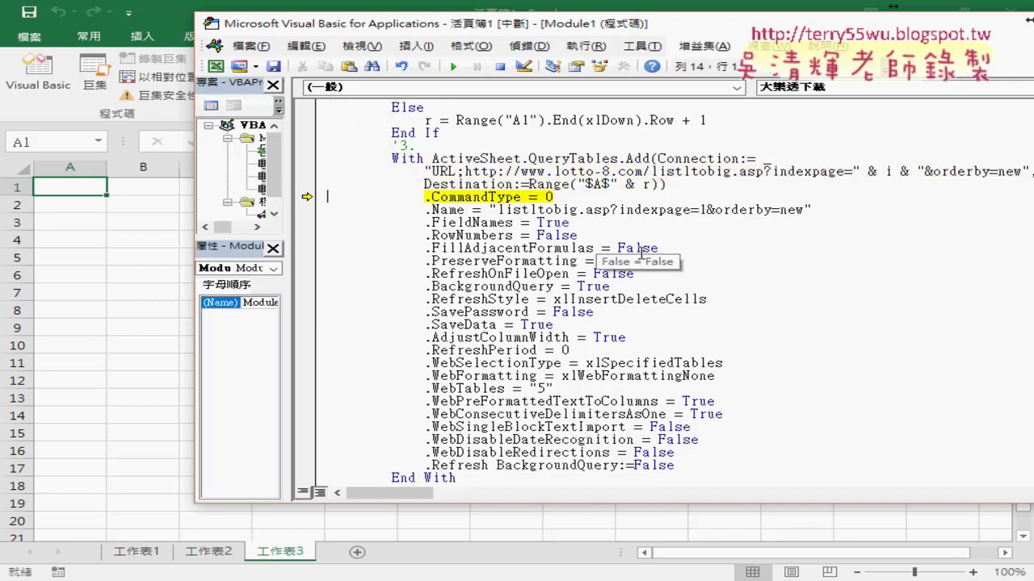
pyautogui.press('F8')
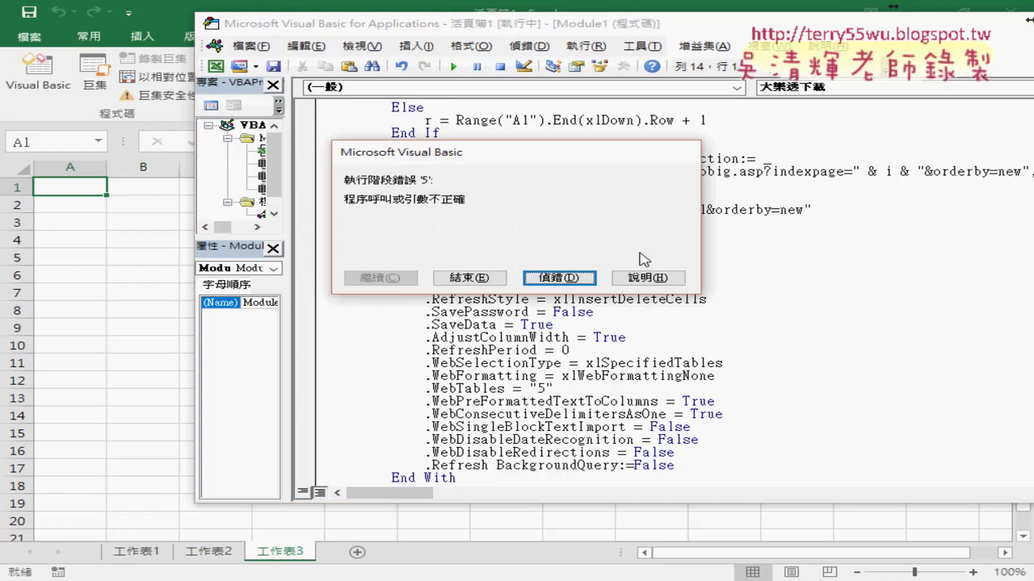
# Dismiss the error and comment out the .CommandType line with an apostrophe.
pyautogui.click(594, 279)
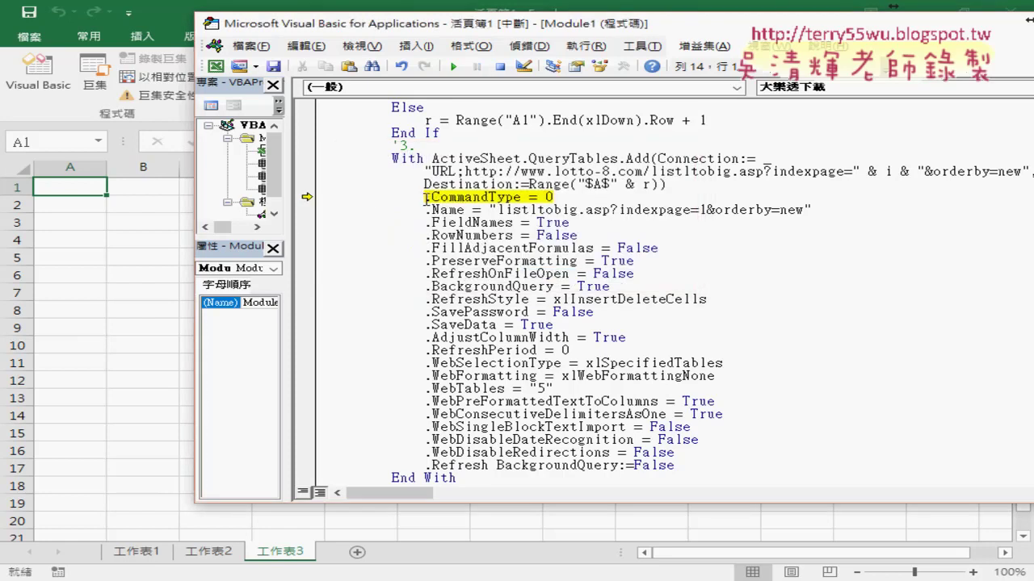
pyautogui.click(426, 197)
pyautogui.write("'")
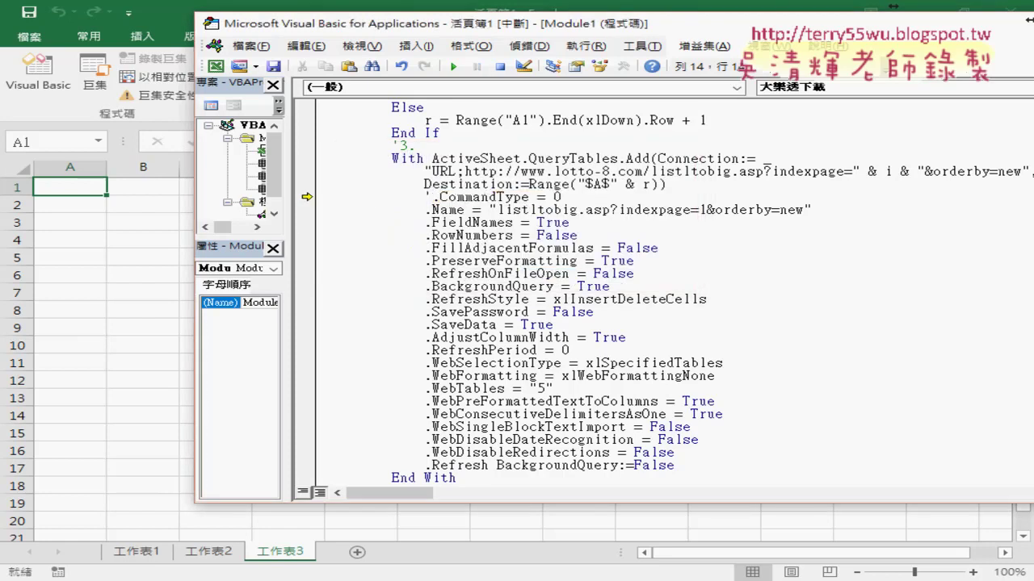
pyautogui.press('Down')
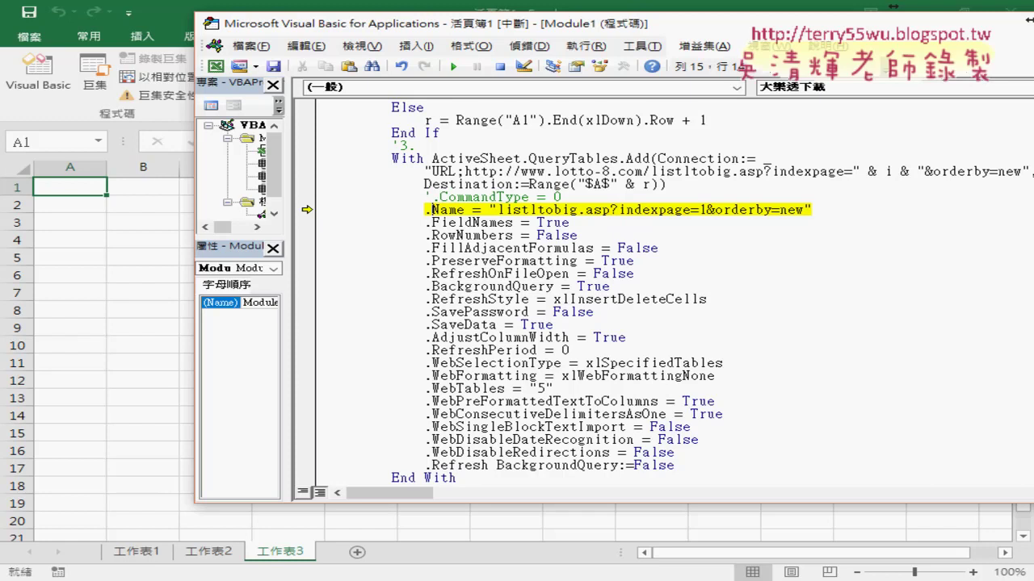
# Step through the query settings and run the Refresh to import the lottery data.
pyautogui.press('F8')
pyautogui.press('F8')
pyautogui.press('F8')
pyautogui.press('F8')
pyautogui.press('F8')
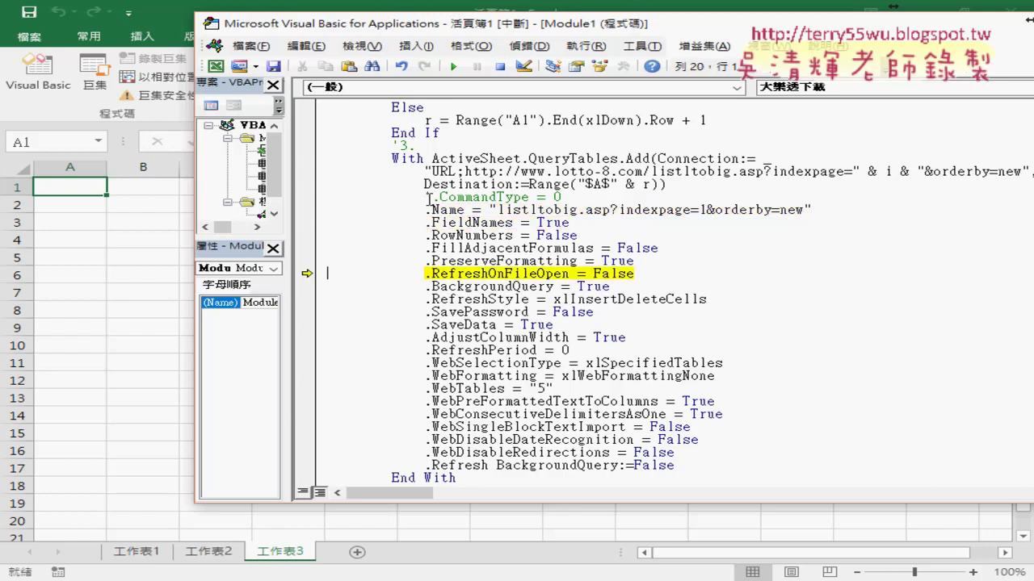
pyautogui.press('F8')
pyautogui.press('F8')
pyautogui.press('F8')
pyautogui.press('F8')
pyautogui.press('F8')
pyautogui.press('F8')
pyautogui.press('F8')
pyautogui.press('F8')
pyautogui.press('F8')
pyautogui.press('F8')
pyautogui.press('F8')
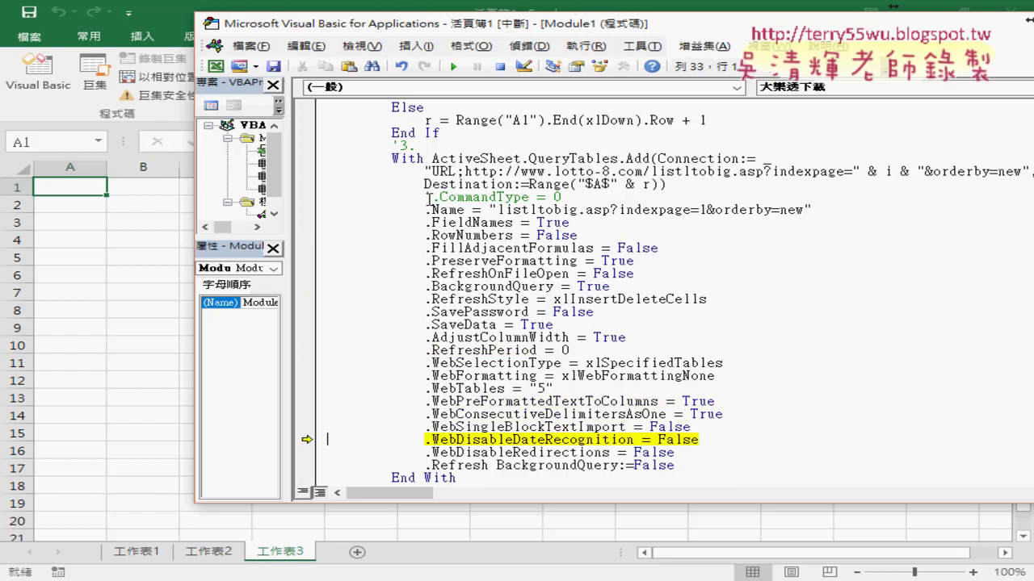
pyautogui.press('F8')
pyautogui.press('F8')
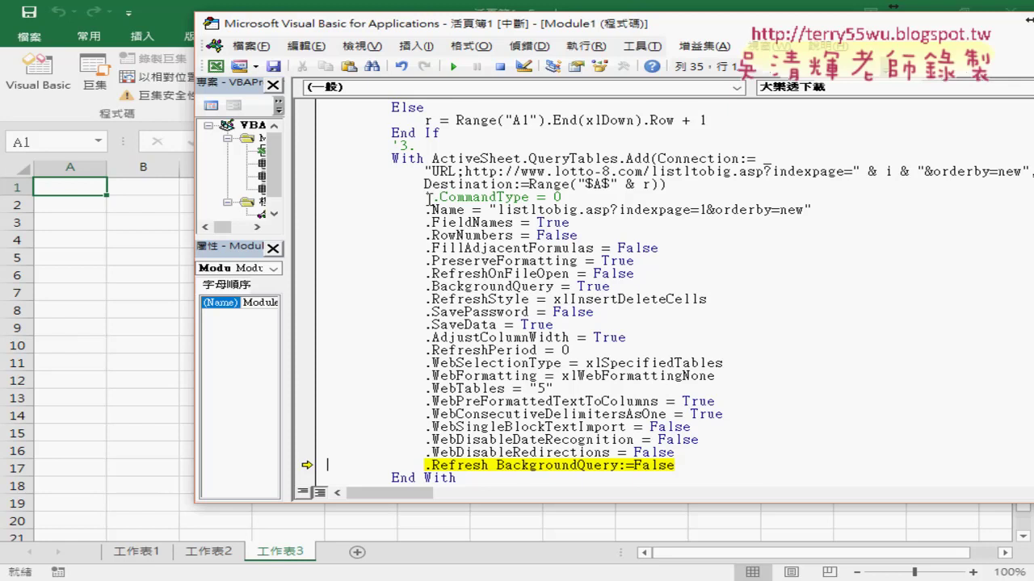
pyautogui.press('F8')
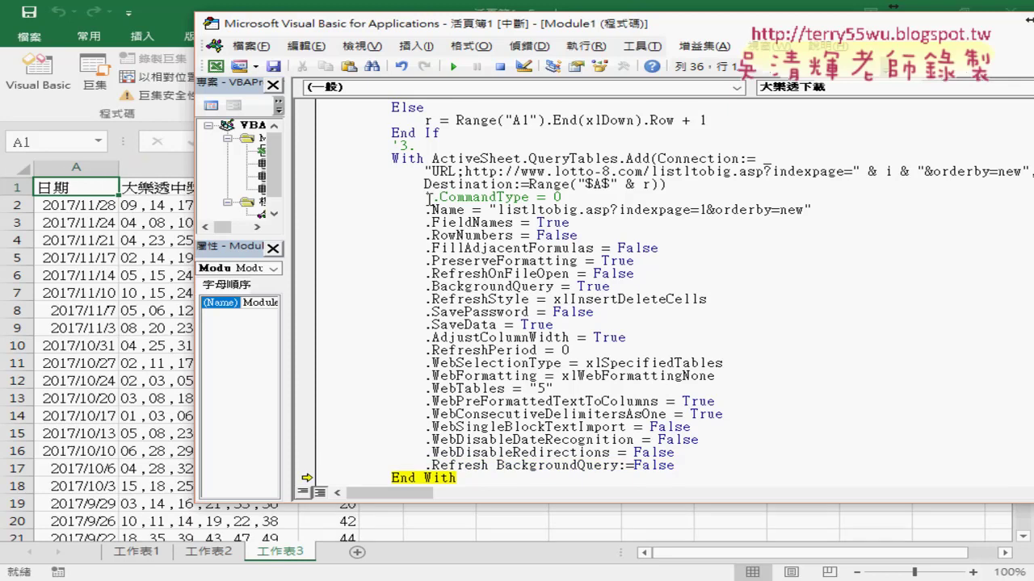
# Move the code editor aside to confirm the imported data ends at row 31.
pyautogui.moveTo(385, 25); pyautogui.dragTo(494, 29)
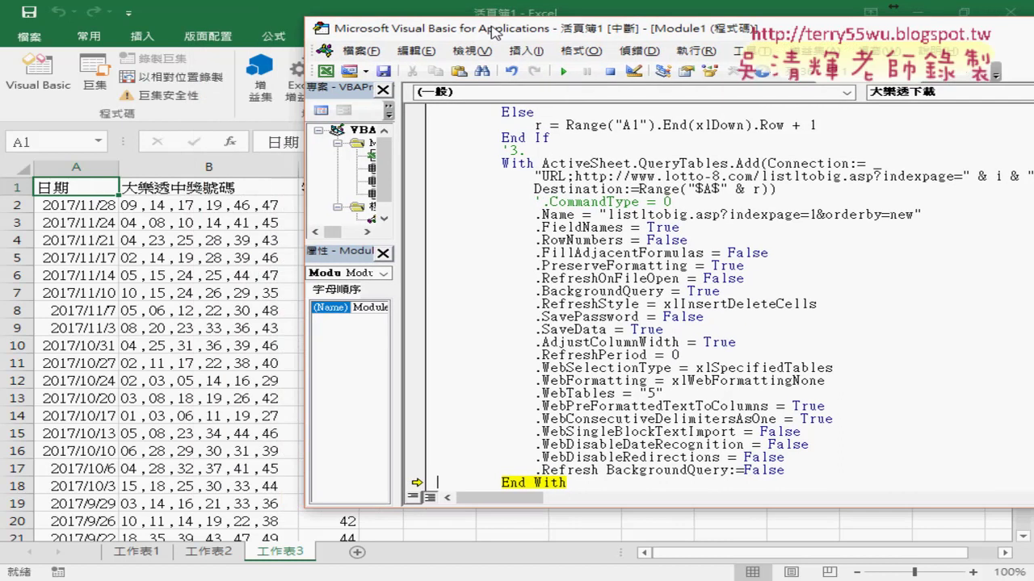
pyautogui.click(74, 377)
pyautogui.scroll(-5, 92, 377)
pyautogui.scroll(-2, 92, 378)
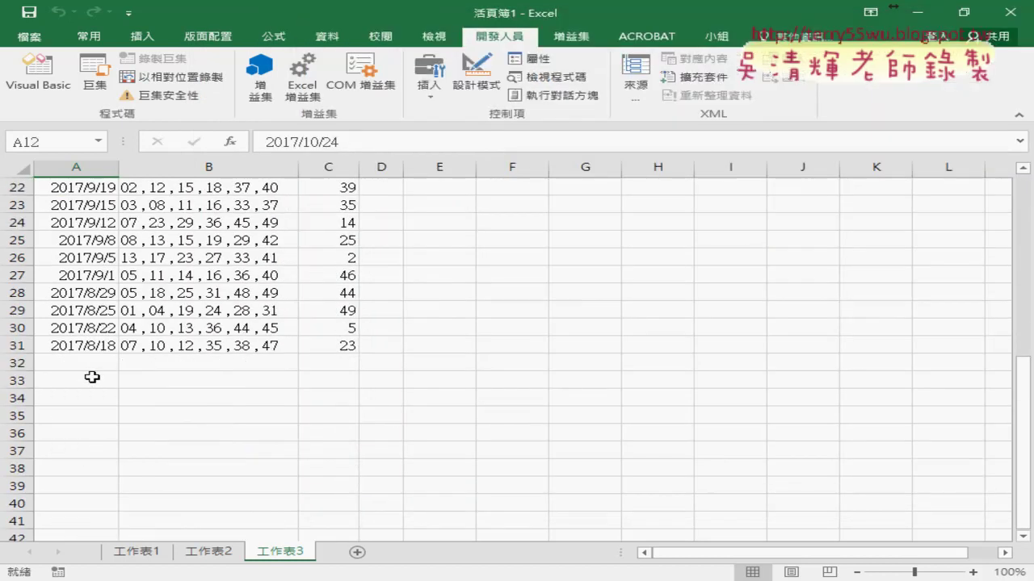
pyautogui.moveTo(517, 580)
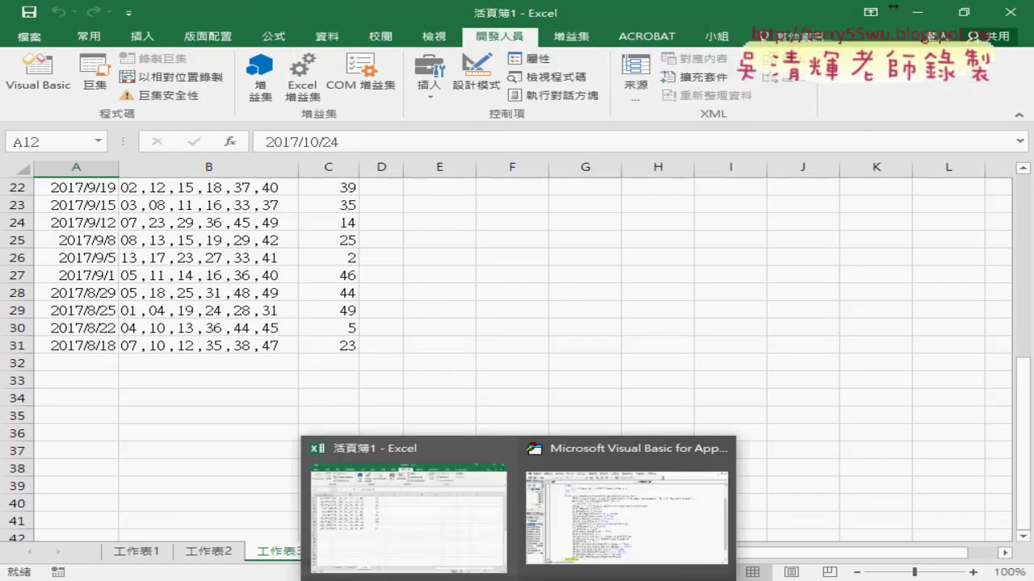
pyautogui.click(608, 517)
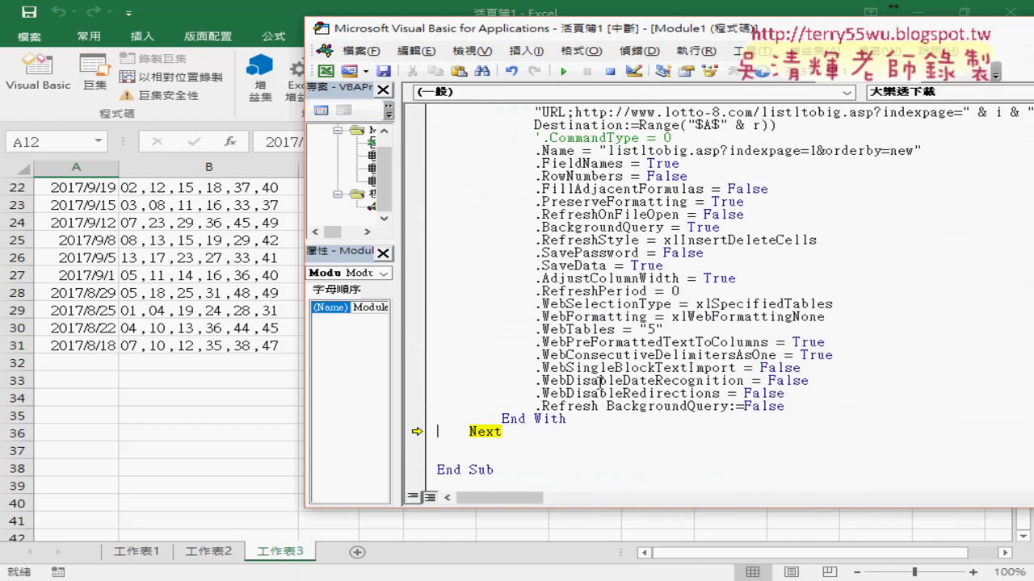
# Step the second loop pass through If/Else, the next-row calculation and query table creation.
pyautogui.press('F8')
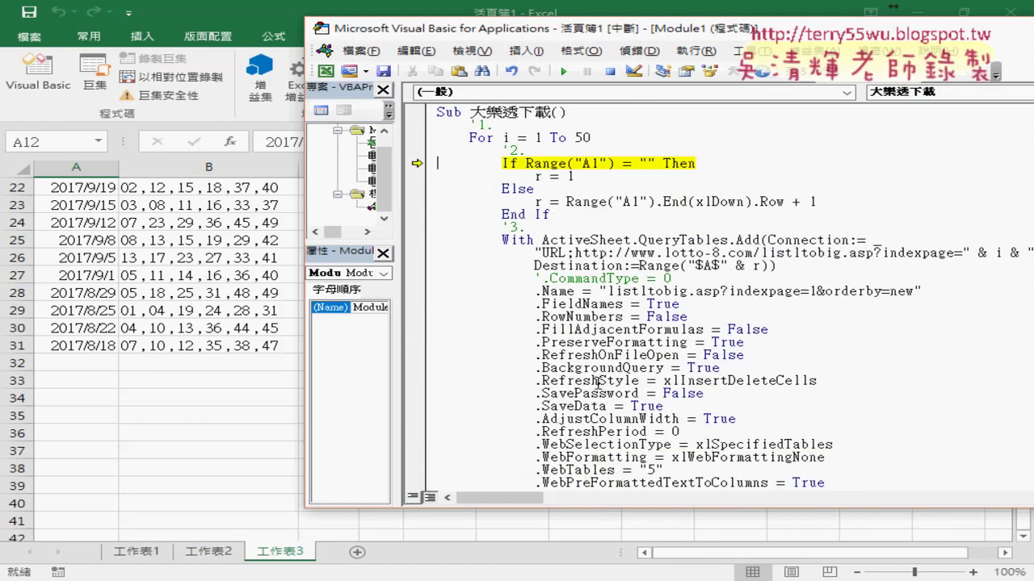
pyautogui.moveTo(507, 139)
pyautogui.moveTo(683, 199)
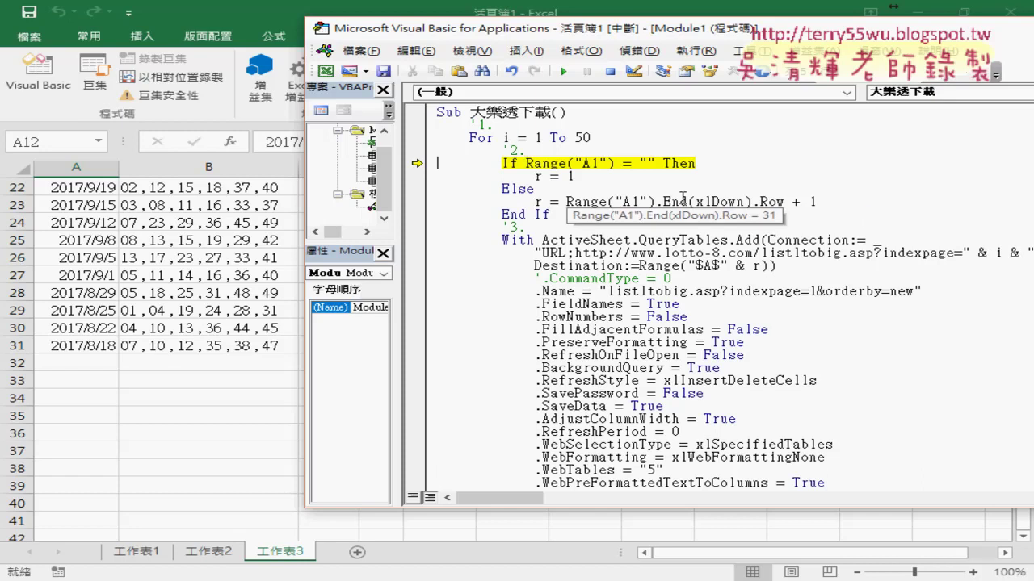
pyautogui.press('F8')
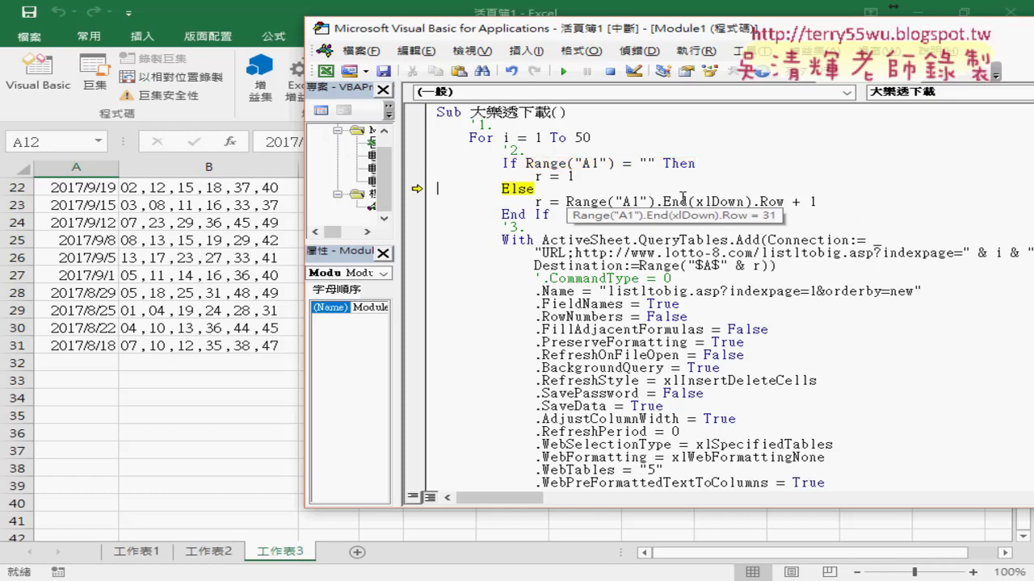
pyautogui.press('F8')
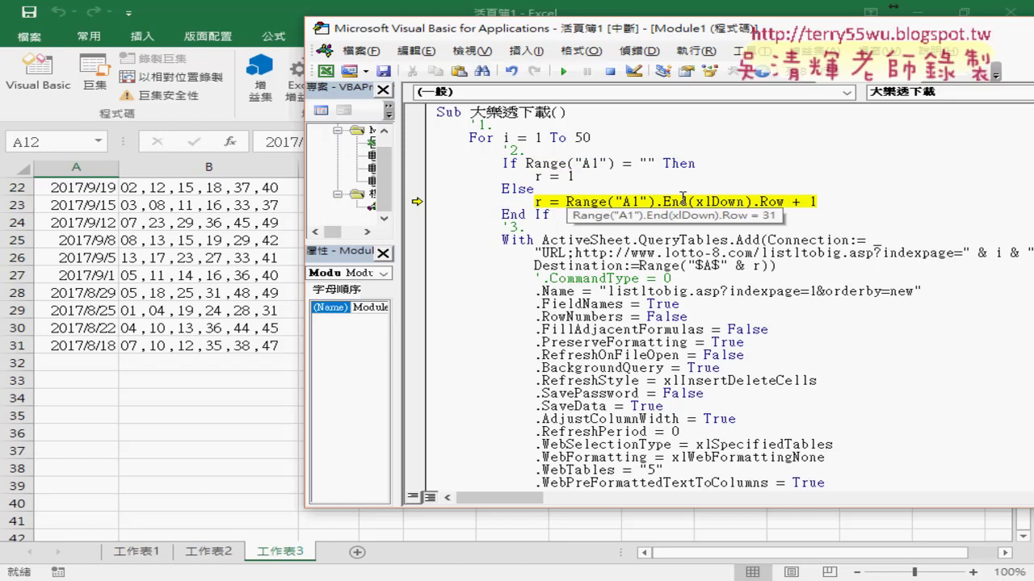
pyautogui.press('F8')
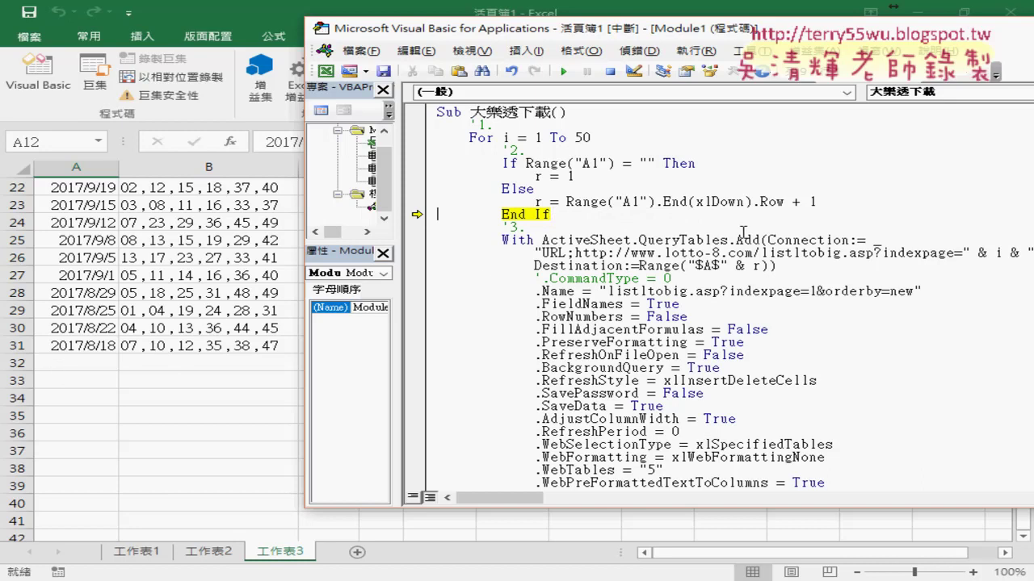
pyautogui.press('F8')
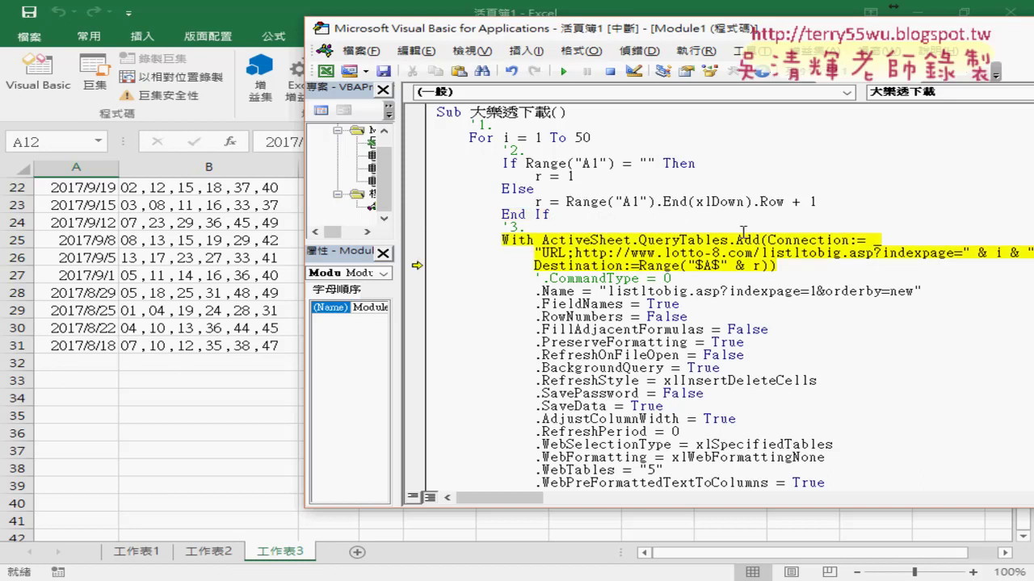
pyautogui.press('F8')
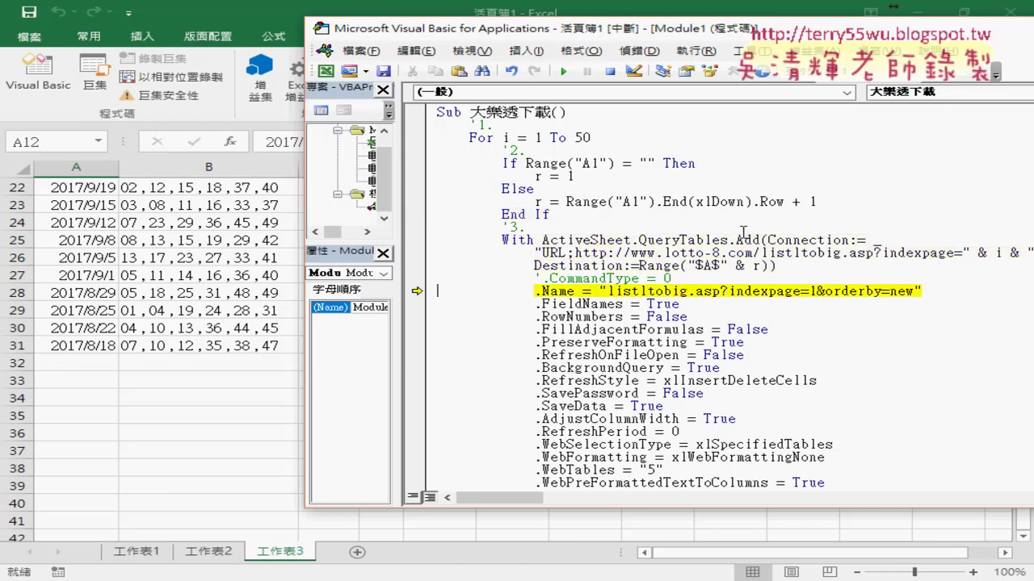
# Step through the query table settings, resume the macro, and view the appended rows.
pyautogui.moveTo(754, 270)
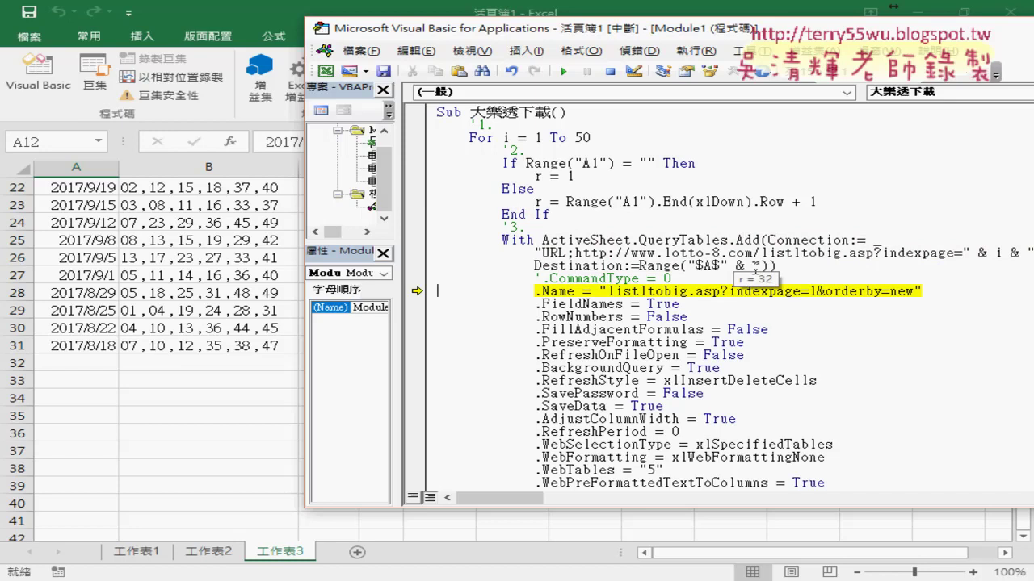
pyautogui.press('F8')
pyautogui.press('F8')
pyautogui.press('F8')
pyautogui.press('F8')
pyautogui.press('F8')
pyautogui.press('F8')
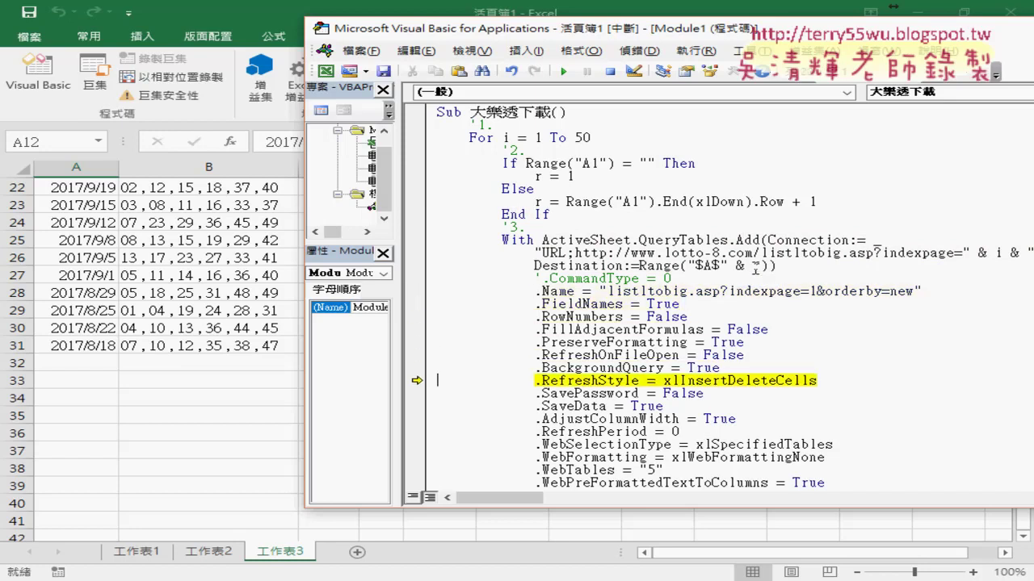
pyautogui.press('F8')
pyautogui.press('F8')
pyautogui.press('F8')
pyautogui.press('F8')
pyautogui.press('F8')
pyautogui.press('F8')
pyautogui.press('F8')
pyautogui.press('F8')
pyautogui.press('F8')
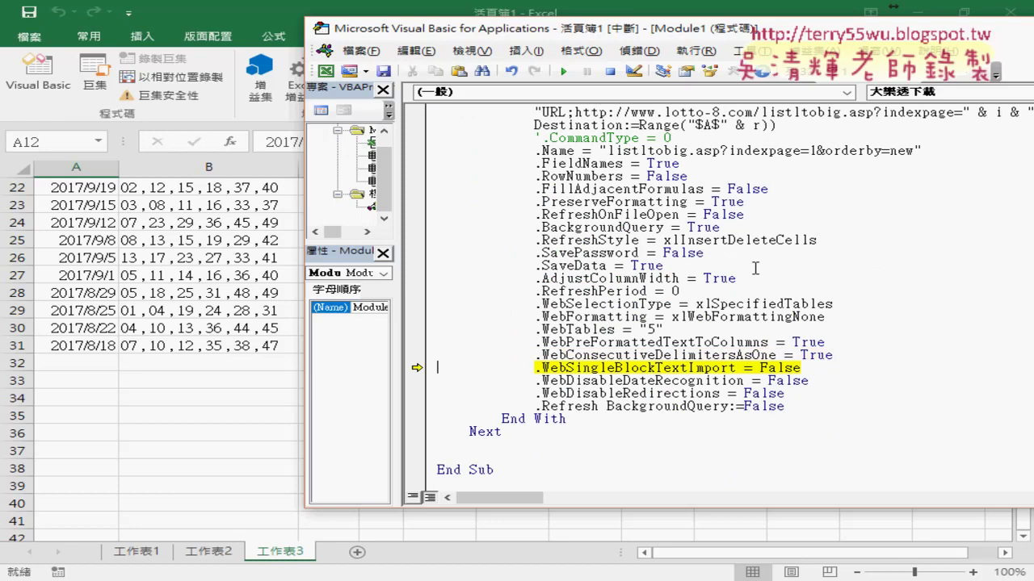
pyautogui.press('F8')
pyautogui.press('F8')
pyautogui.press('F8')
pyautogui.press('F8')
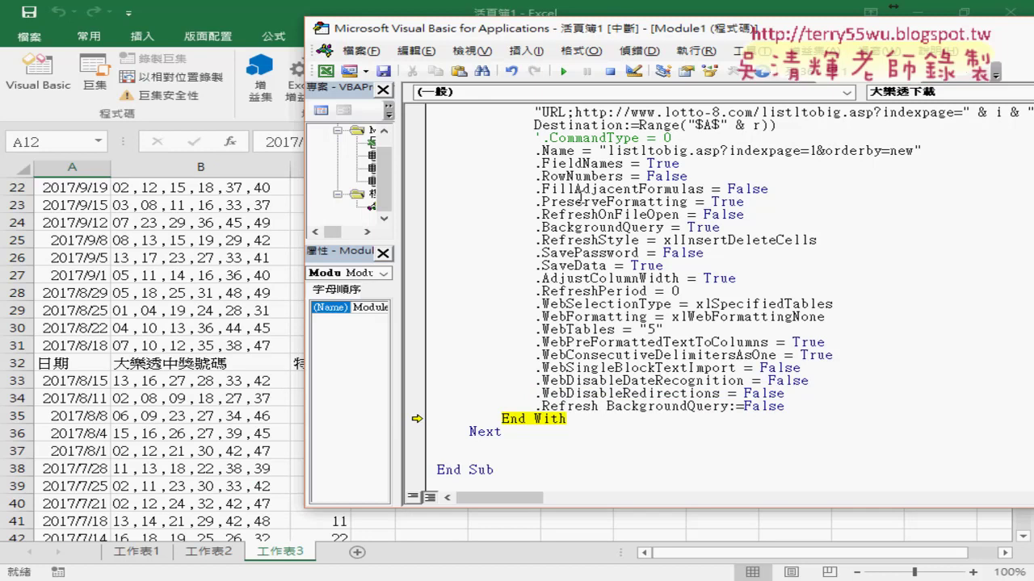
pyautogui.click(563, 71)
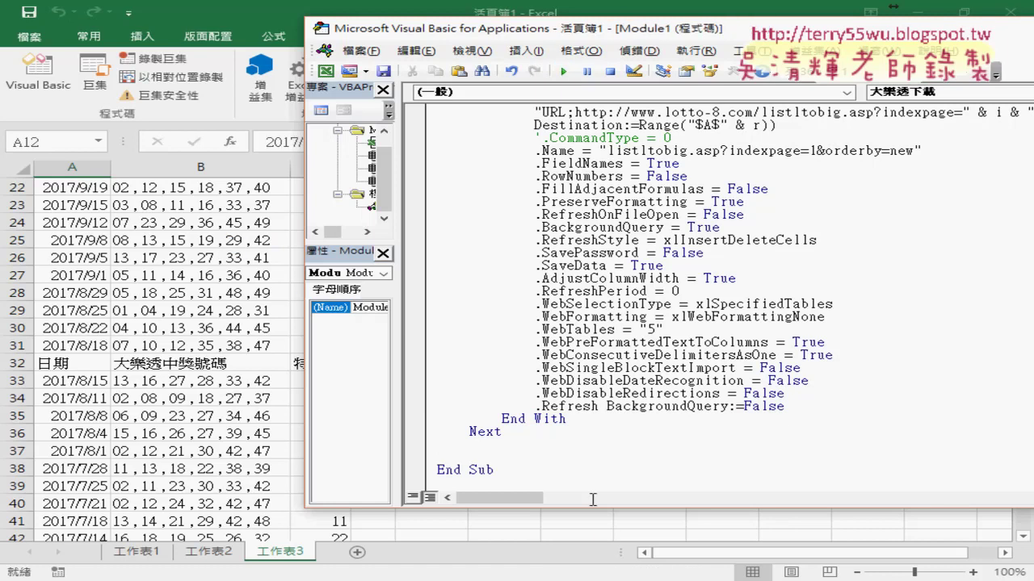
pyautogui.click(81, 365)
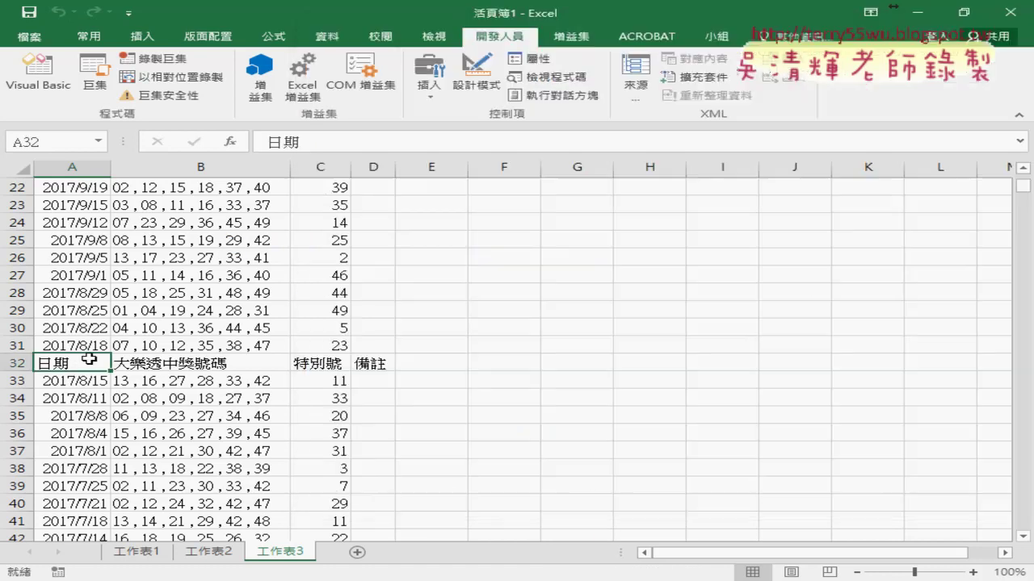
# Jump to the last filled cell in column A, A1523, holding the 2004/1/5 draw.
pyautogui.hotkey('ctrl', 'Down')
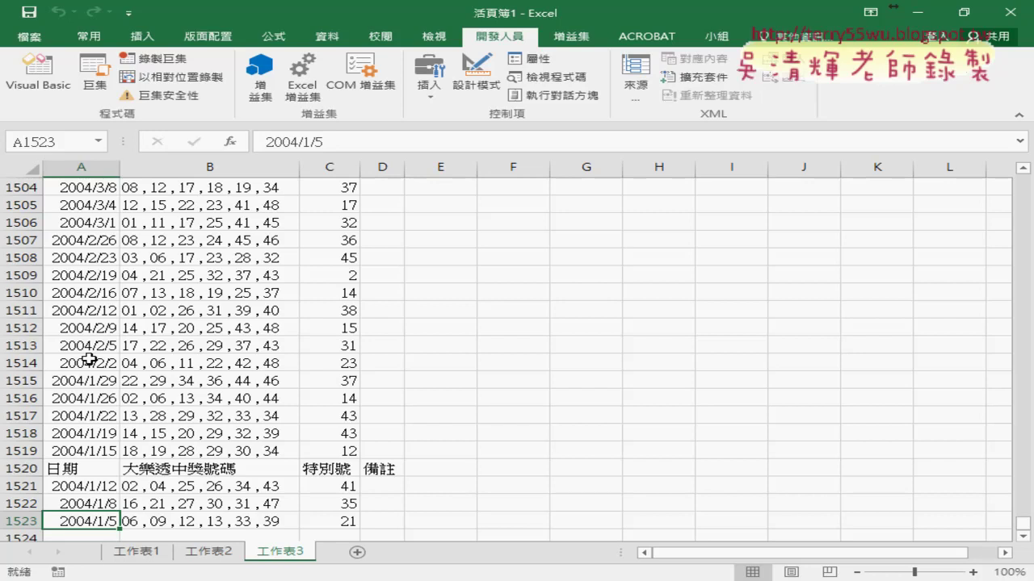
# Bring up the Google Docs macro notes and scroll to Sub 批次大樂透下載.
pyautogui.moveTo(267, 578)
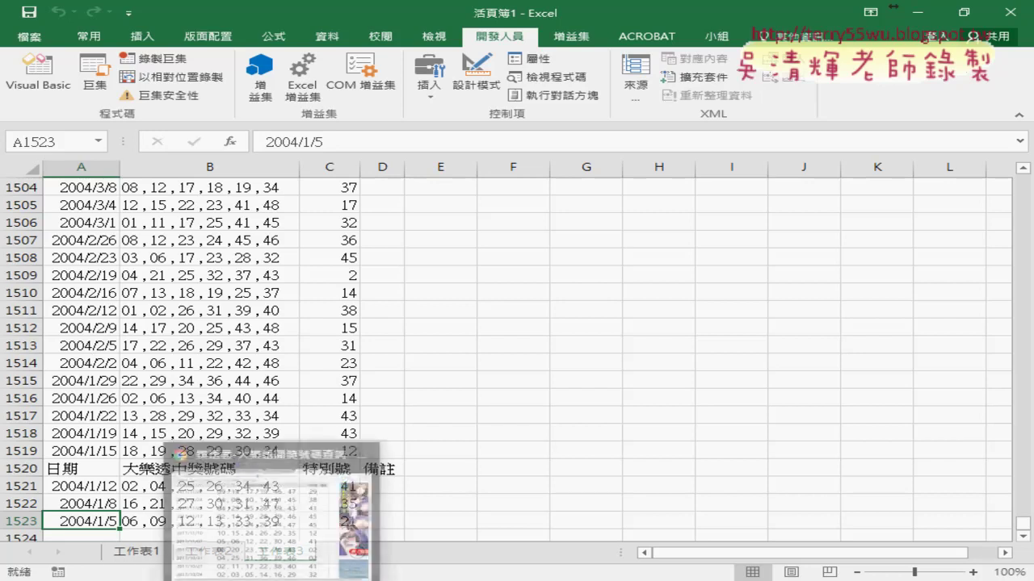
pyautogui.click(243, 545)
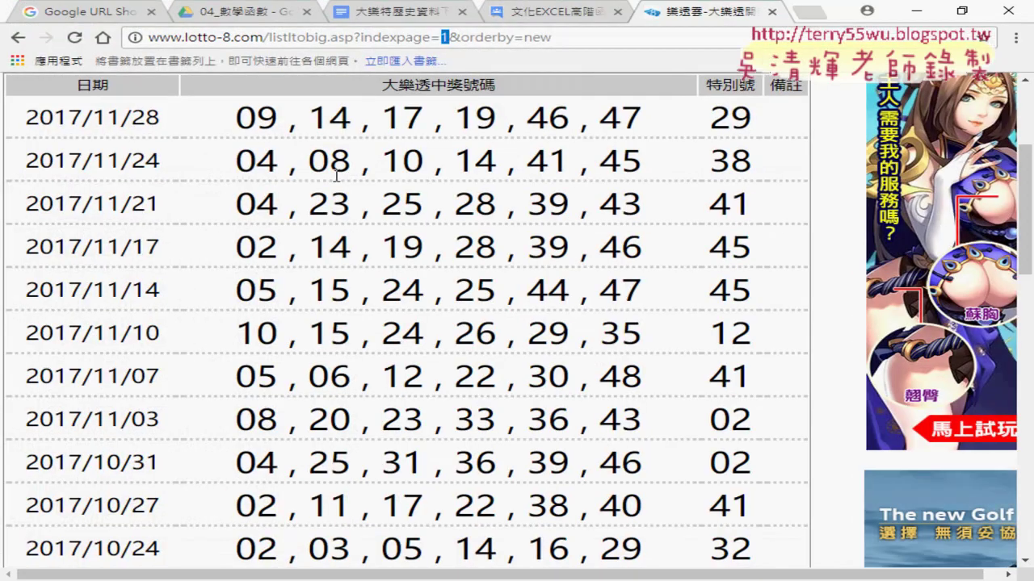
pyautogui.click(367, 18)
pyautogui.scroll(4, 370, 289)
pyautogui.scroll(2, 372, 291)
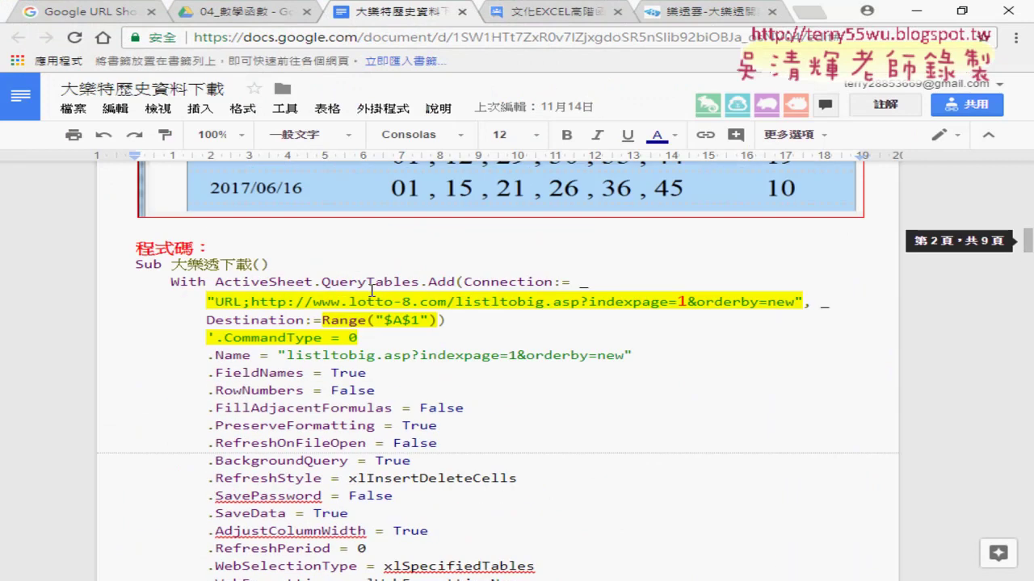
pyautogui.scroll(1, 372, 289)
pyautogui.scroll(-3, 212, 335)
pyautogui.scroll(-1, 326, 329)
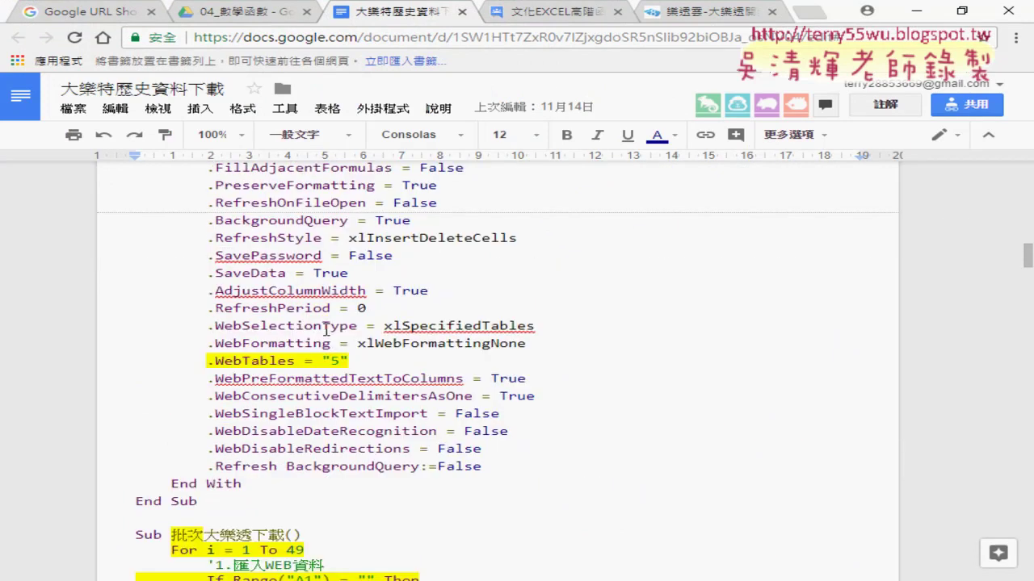
pyautogui.scroll(-5, 325, 330)
pyautogui.scroll(1, 325, 330)
# Change the loop to For i = 1 To 50, then select the If…End If block.
pyautogui.moveTo(172, 199); pyautogui.dragTo(312, 199)
pyautogui.doubleClick(304, 199)
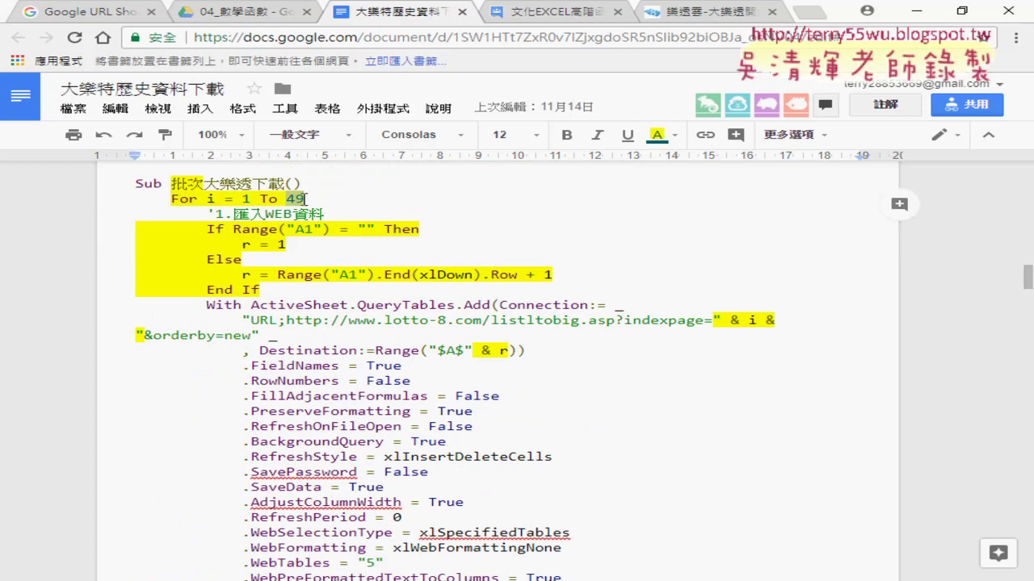
pyautogui.write('50')
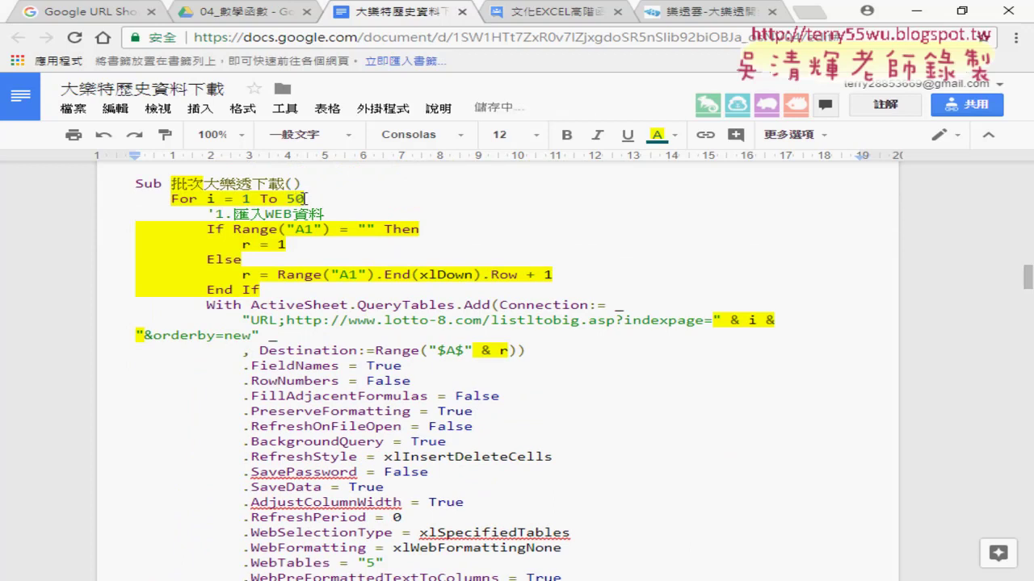
pyautogui.moveTo(260, 290); pyautogui.dragTo(118, 231)
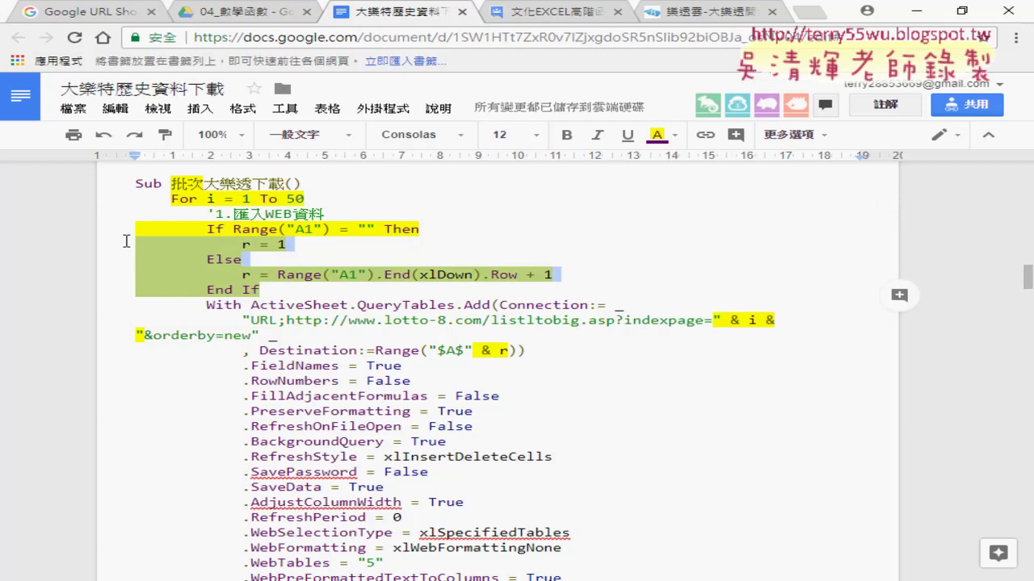